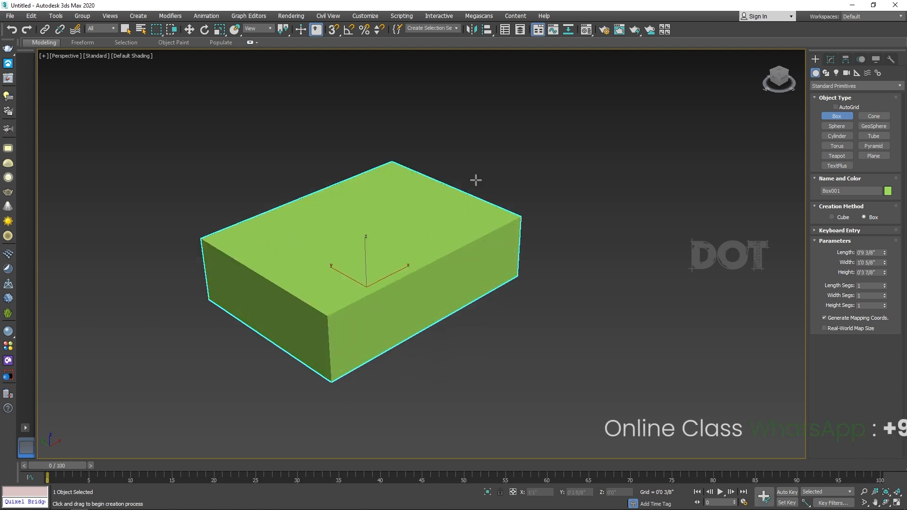
- Finish creating the box, then set its length and width to 10'0" and its height to 11'0"
{"action": "left_click", "coordinate": [472, 90]}
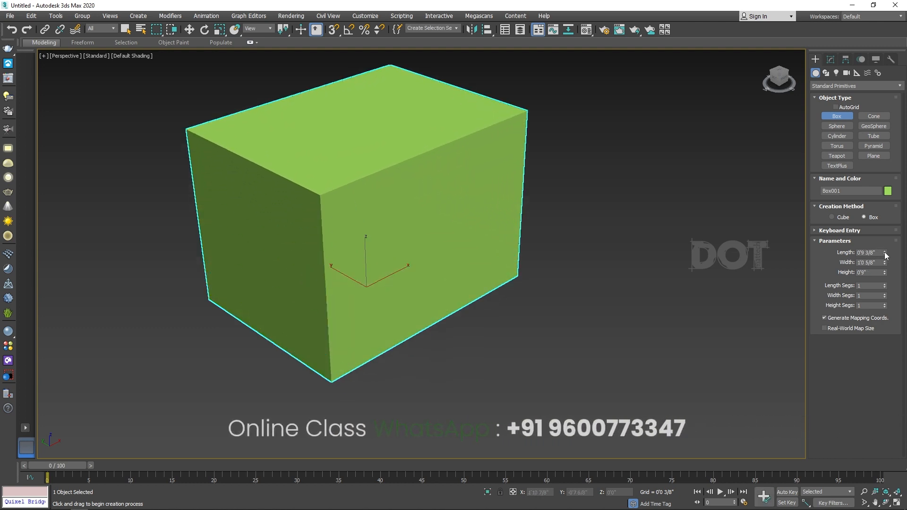
{"action": "left_click", "coordinate": [867, 253]}
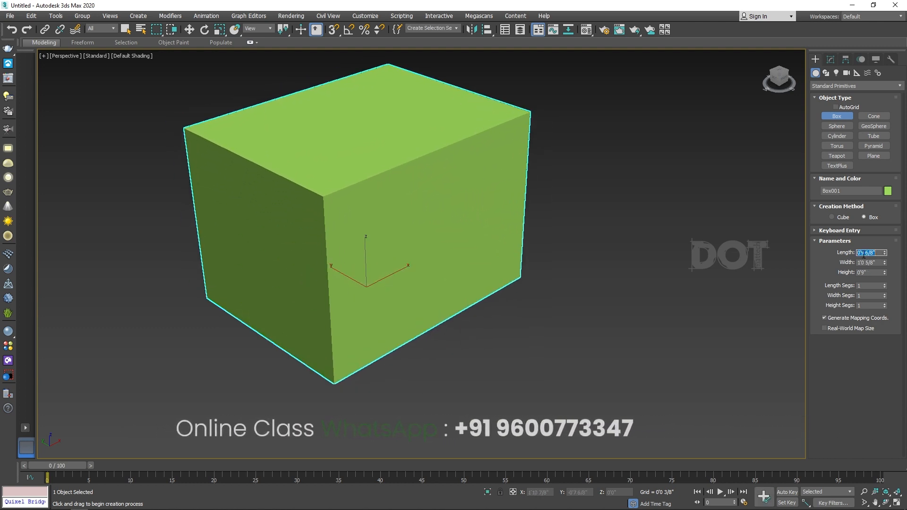
{"action": "type", "text": "10"}
{"action": "key", "text": "Tab"}
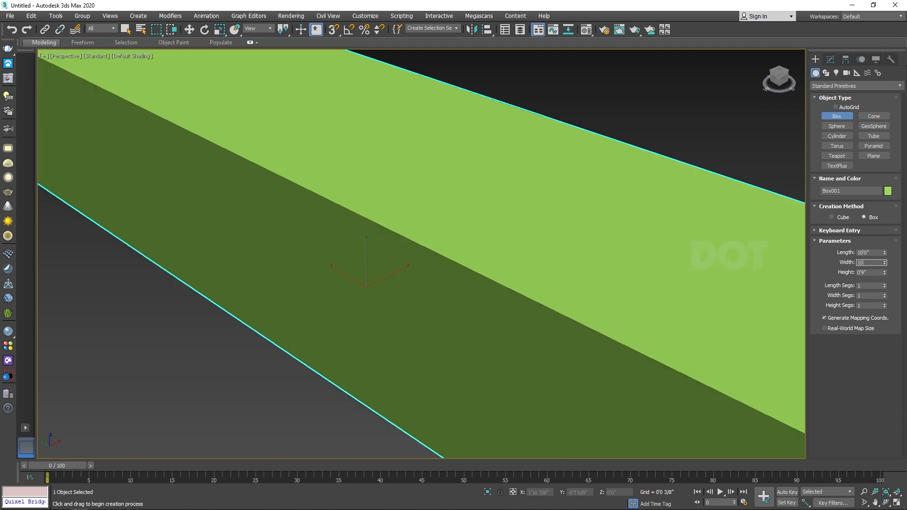
{"action": "type", "text": "10"}
{"action": "key", "text": "Return"}
{"action": "key", "text": "Tab"}
{"action": "type", "text": "11"}
{"action": "key", "text": "Return"}
{"action": "scroll", "coordinate": [405, 252], "scroll_direction": "down", "scroll_amount": 5}
{"action": "scroll", "coordinate": [402, 208], "scroll_direction": "up", "scroll_amount": 5}
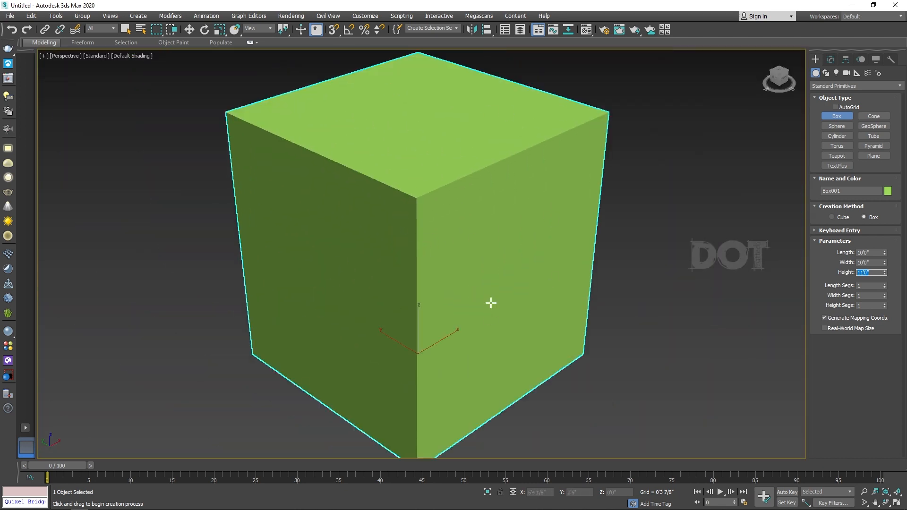
- End box creation and convert the box to an Editable Poly
{"action": "right_click", "coordinate": [381, 251]}
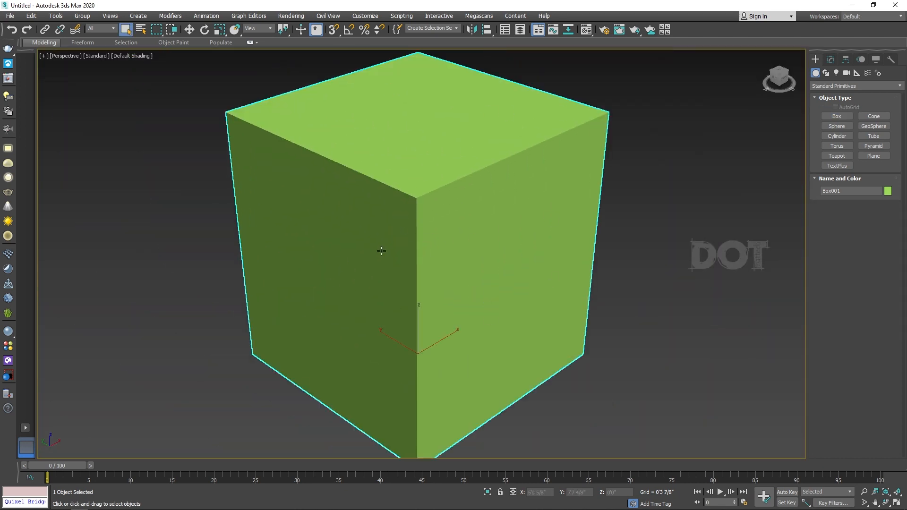
{"action": "right_click", "coordinate": [425, 274]}
{"action": "mouse_move", "coordinate": [506, 379]}
{"action": "left_click", "coordinate": [567, 384]}
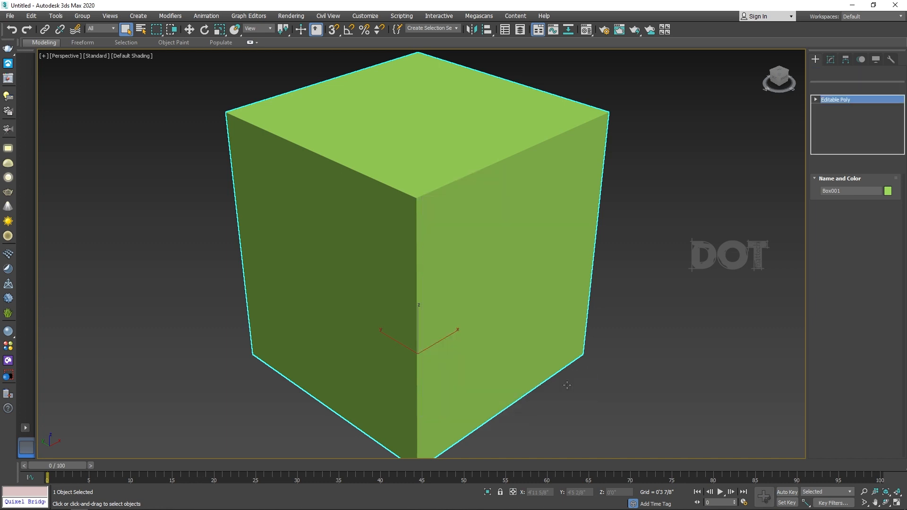
- Delete the two front side polygons and the top polygon of the box to open up the room
{"action": "key", "text": "4"}
{"action": "left_click", "coordinate": [506, 250]}
{"action": "left_click", "coordinate": [299, 297], "text": "ctrl"}
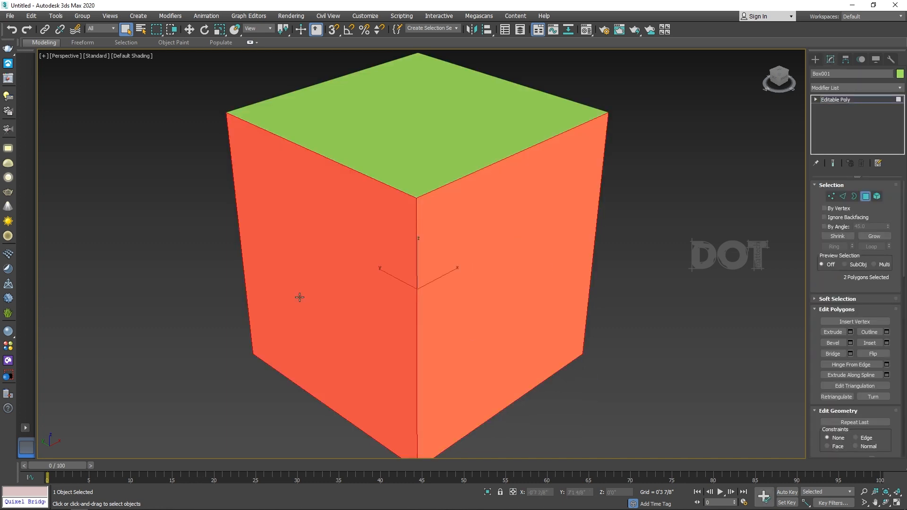
{"action": "key", "text": "Delete"}
{"action": "left_click", "coordinate": [481, 119]}
{"action": "key", "text": "Delete"}
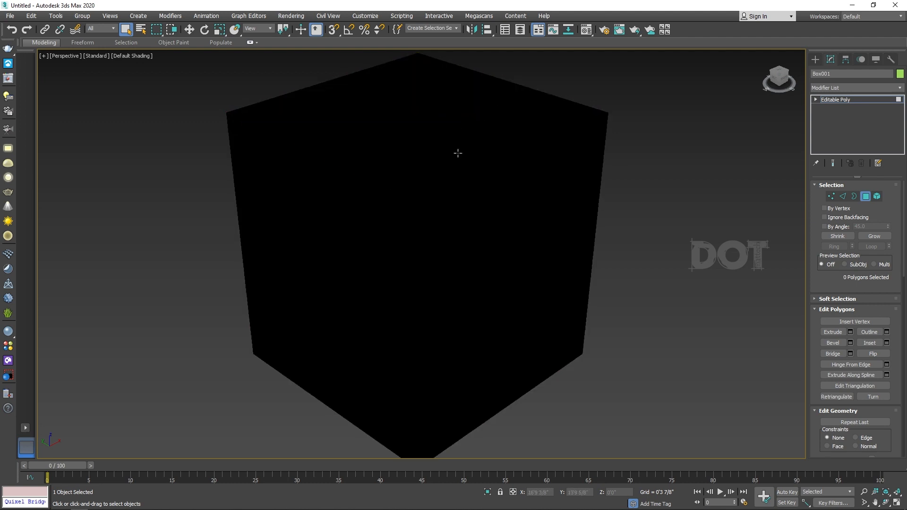
- Detach the back-right wall polygon from the box as the separate object Object001
{"action": "left_click", "coordinate": [516, 159]}
{"action": "key", "text": "Delete"}
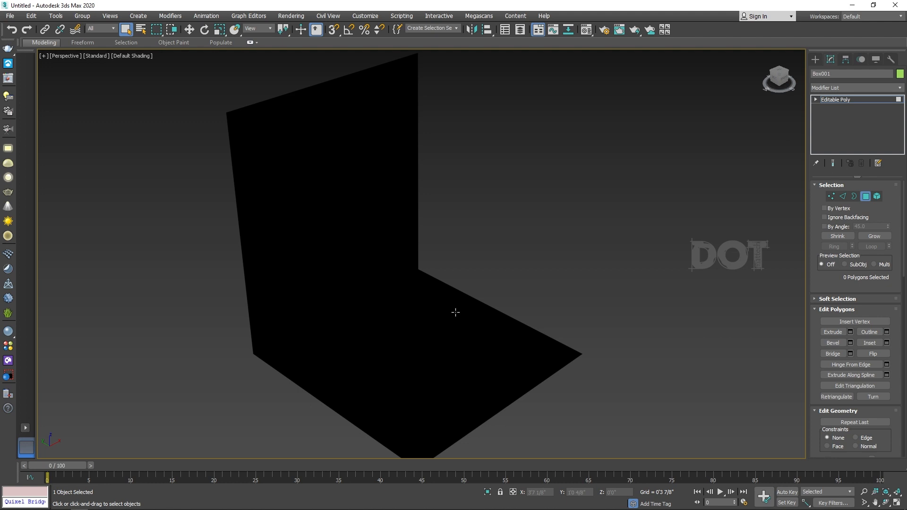
{"action": "key", "text": "ctrl+z"}
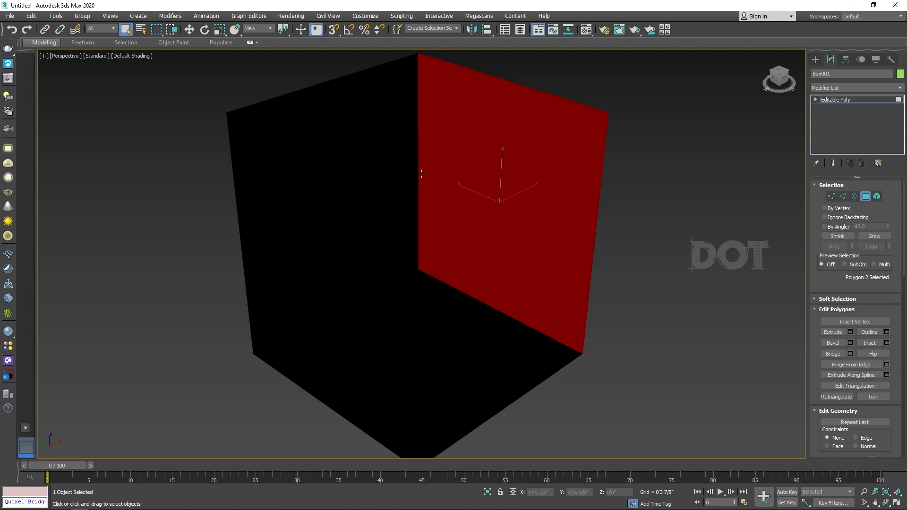
{"action": "scroll", "coordinate": [848, 361], "scroll_direction": "down", "scroll_amount": 3}
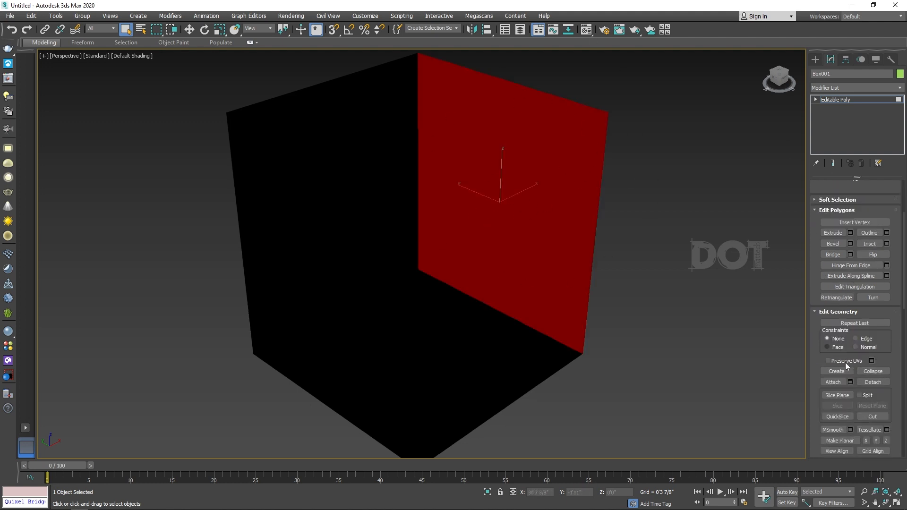
{"action": "left_click", "coordinate": [873, 368]}
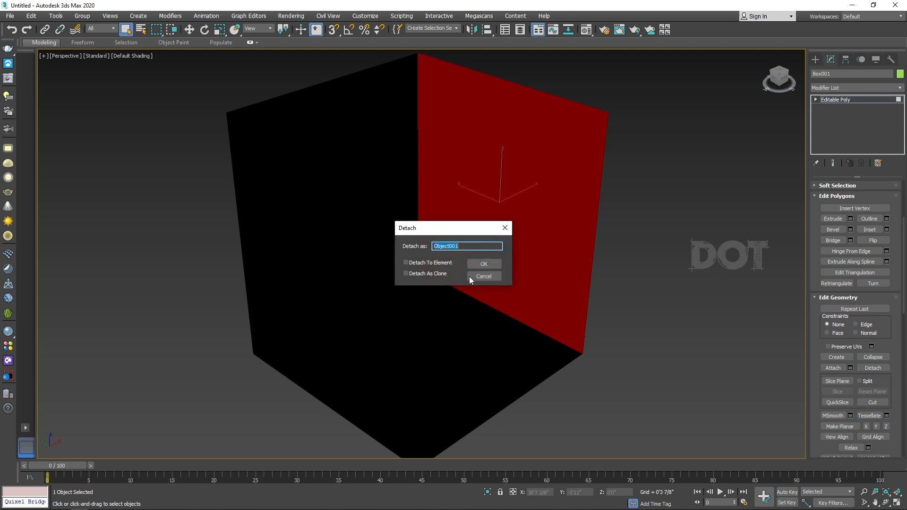
{"action": "left_click", "coordinate": [483, 264]}
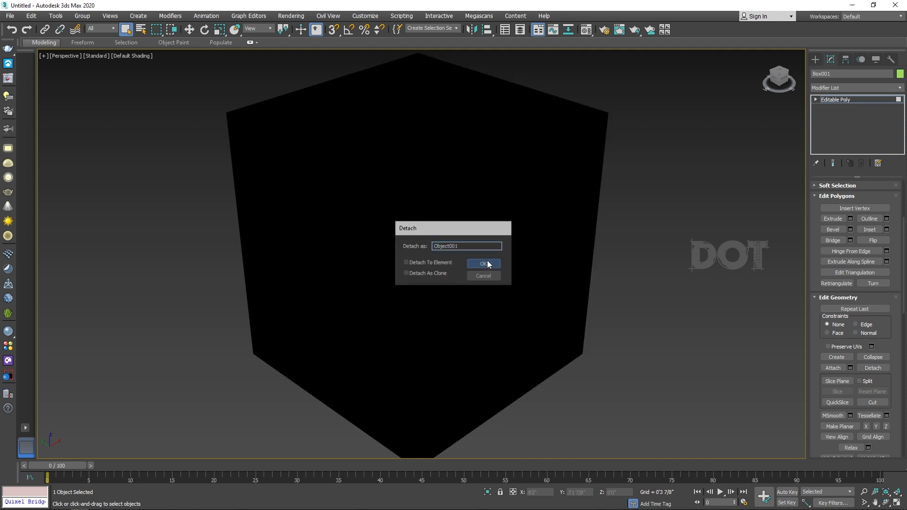
{"action": "left_click", "coordinate": [729, 194]}
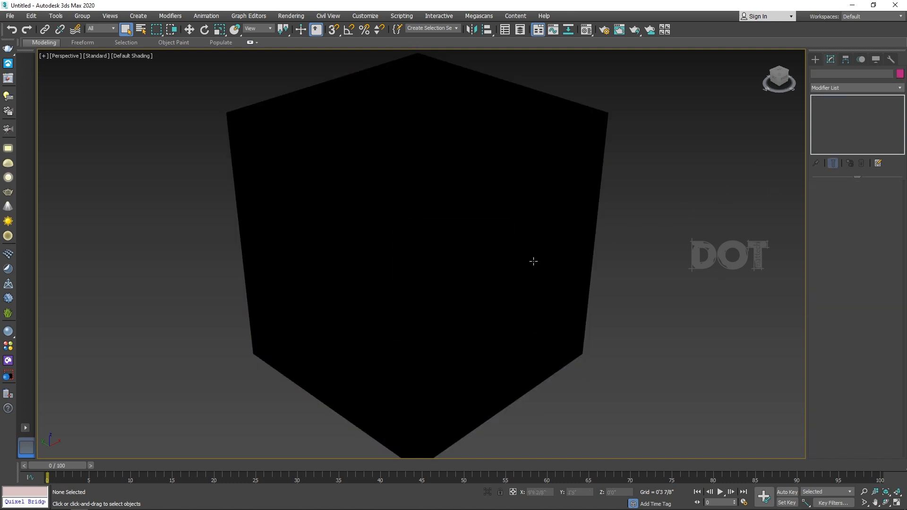
- Lower the detached wall's top vertices along Z to make it a low wall
{"action": "left_click", "coordinate": [478, 245]}
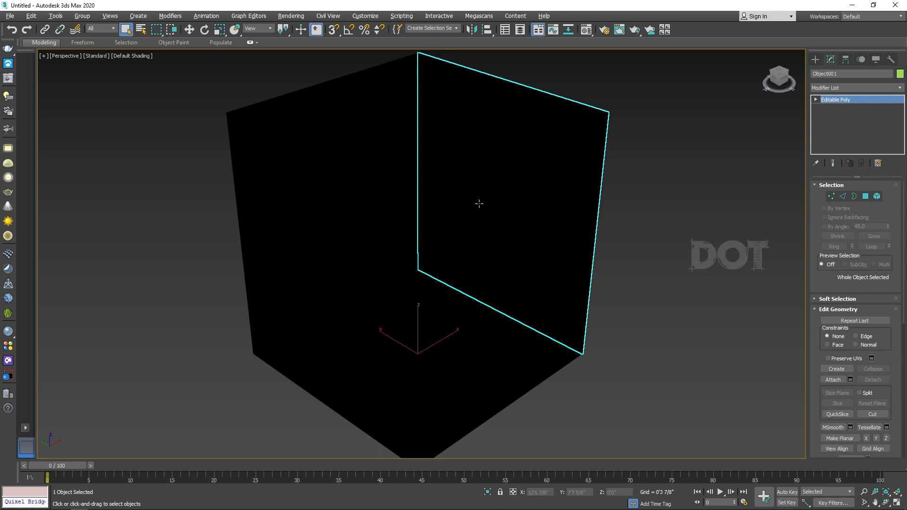
{"action": "left_click", "coordinate": [832, 196]}
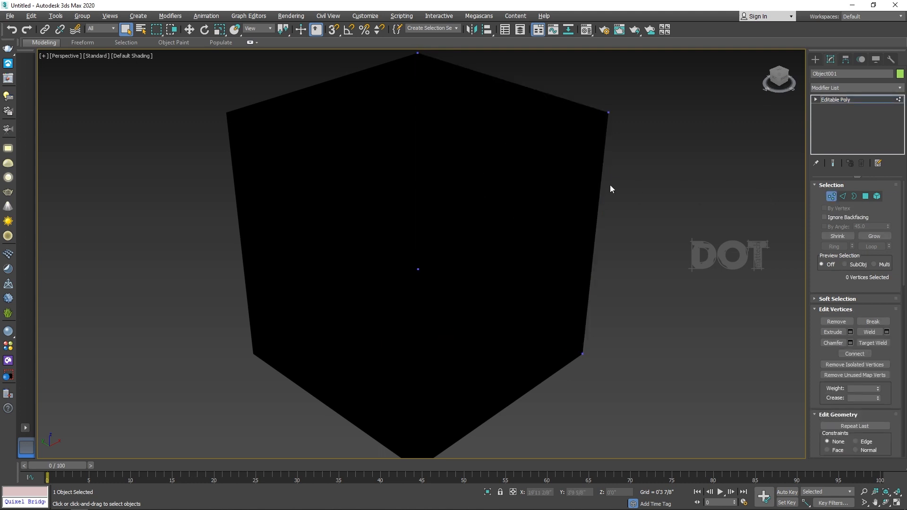
{"action": "scroll", "coordinate": [510, 235], "scroll_direction": "down", "scroll_amount": 4}
{"action": "left_click_drag", "start_coordinate": [608, 186], "coordinate": [437, 85]}
{"action": "key", "text": "w"}
{"action": "left_click_drag", "start_coordinate": [504, 101], "coordinate": [505, 180]}
{"action": "left_click", "coordinate": [832, 196]}
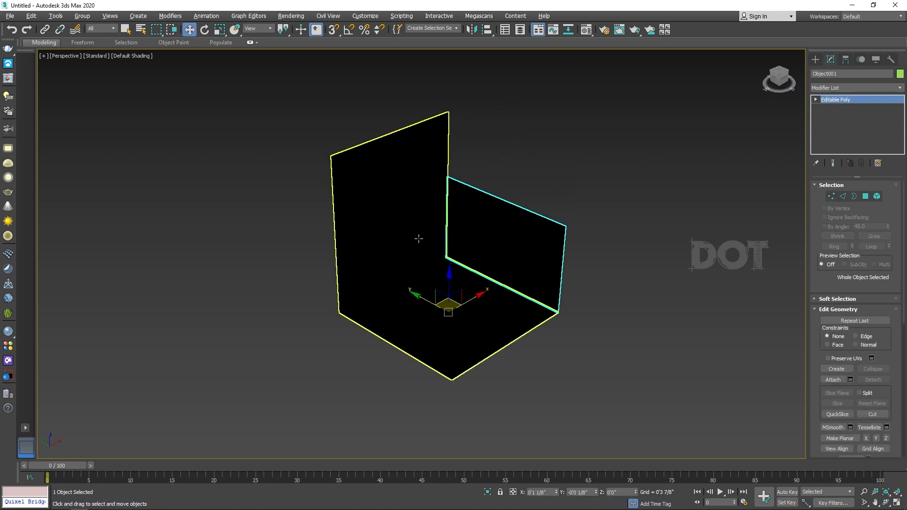
- Apply a Shell modifier to the object made of the floor and the tall wall
{"action": "left_click", "coordinate": [346, 199]}
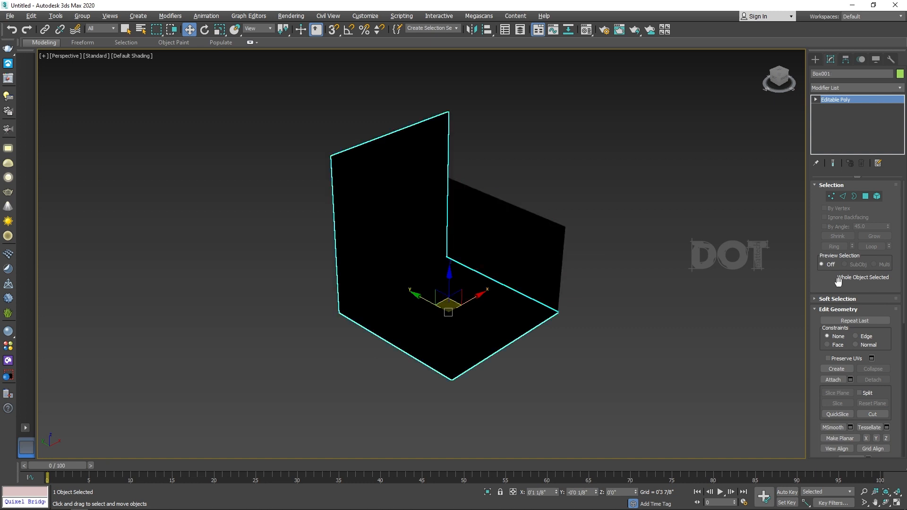
{"action": "mouse_move", "coordinate": [421, 226]}
{"action": "middle_mouse_down", "text": "alt"}
{"action": "mouse_move", "coordinate": [479, 202]}
{"action": "mouse_move", "coordinate": [390, 202]}
{"action": "mouse_move", "coordinate": [482, 225]}
{"action": "mouse_move", "coordinate": [463, 208]}
{"action": "mouse_move", "coordinate": [430, 223]}
{"action": "middle_mouse_up", "text": "alt"}
{"action": "scroll", "coordinate": [373, 202], "scroll_direction": "up", "scroll_amount": 2}
{"action": "left_click", "coordinate": [853, 88]}
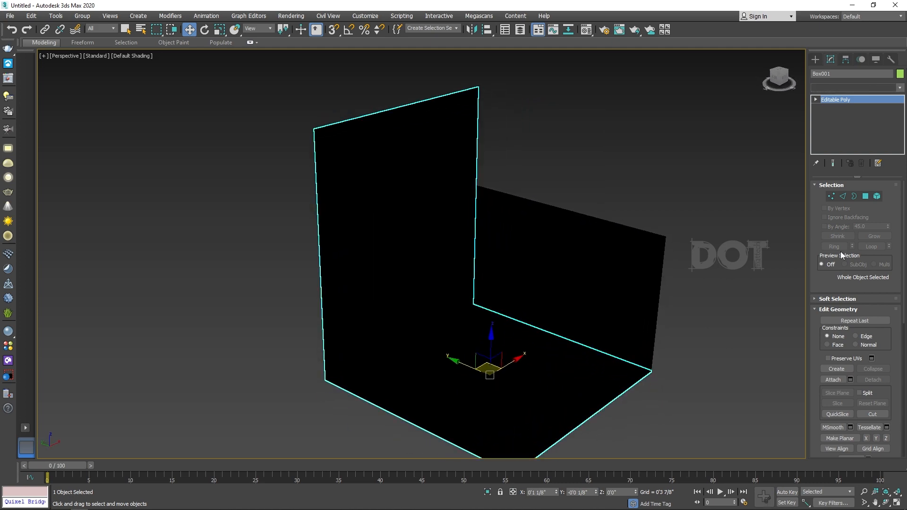
{"action": "left_click", "coordinate": [827, 162]}
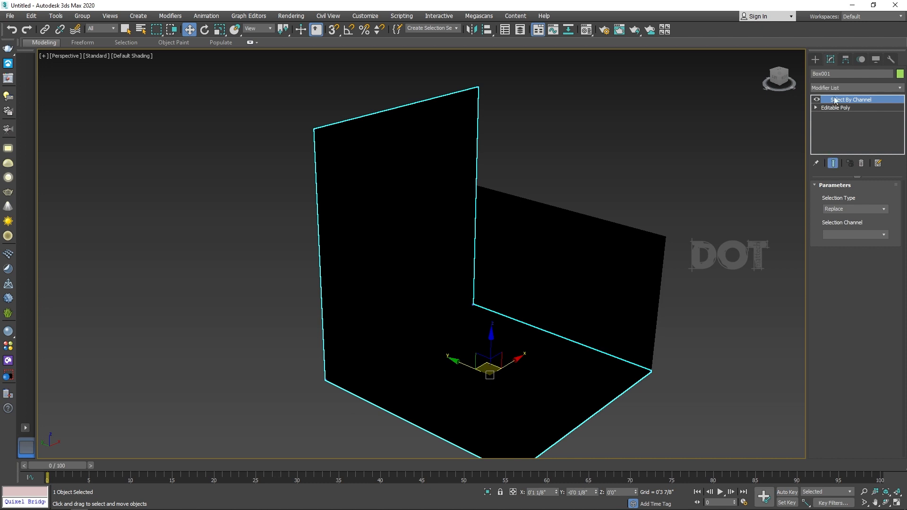
- Set the Shell's inner amount to 0'0" and its outer amount to about 0'5 5/8"
{"action": "left_click", "coordinate": [887, 203]}
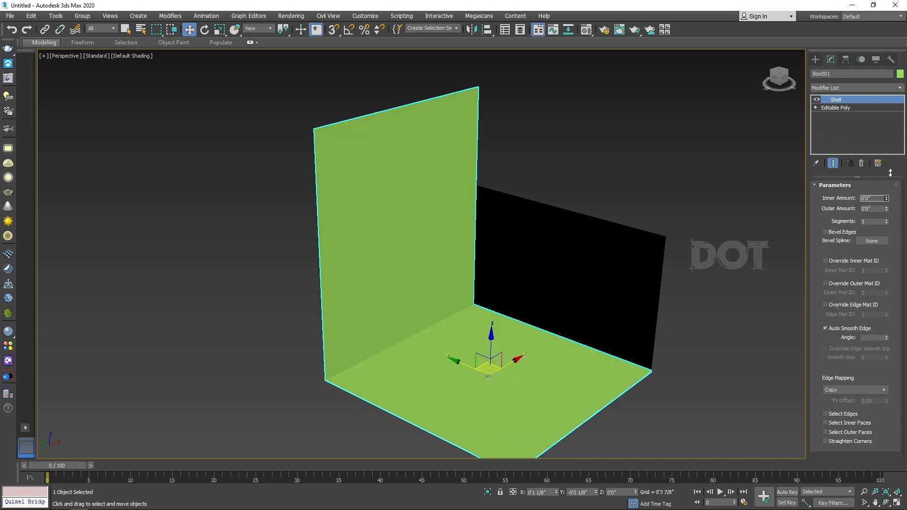
{"action": "left_click_drag", "start_coordinate": [891, 66], "coordinate": [864, 202]}
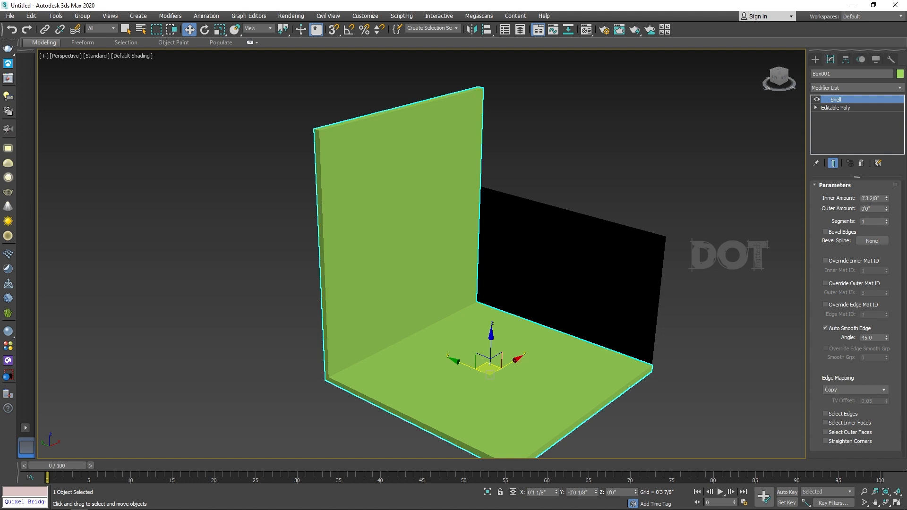
{"action": "double_click", "coordinate": [870, 199]}
{"action": "key", "text": "Return"}
{"action": "left_click_drag", "start_coordinate": [886, 210], "coordinate": [874, 418]}
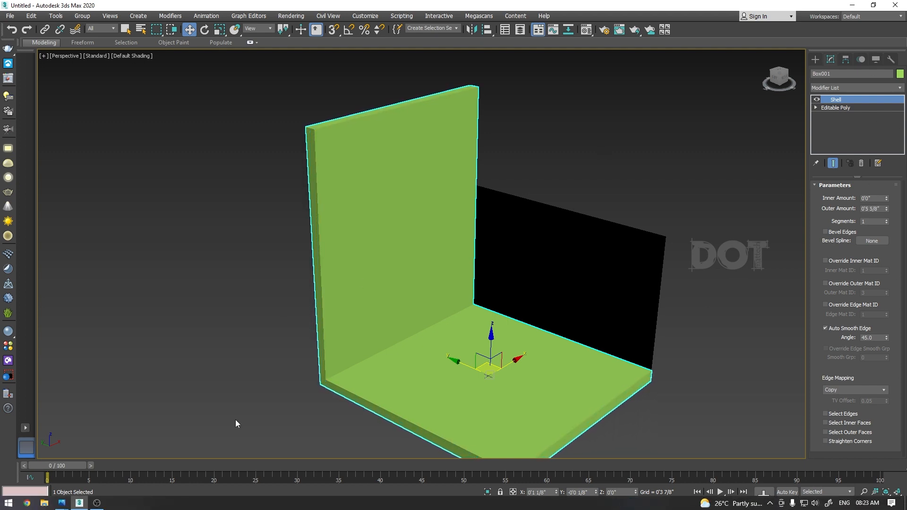
- Copy the Shell modifier from the floor and tall wall object and paste it onto the detached low wall
{"action": "left_click", "coordinate": [542, 280]}
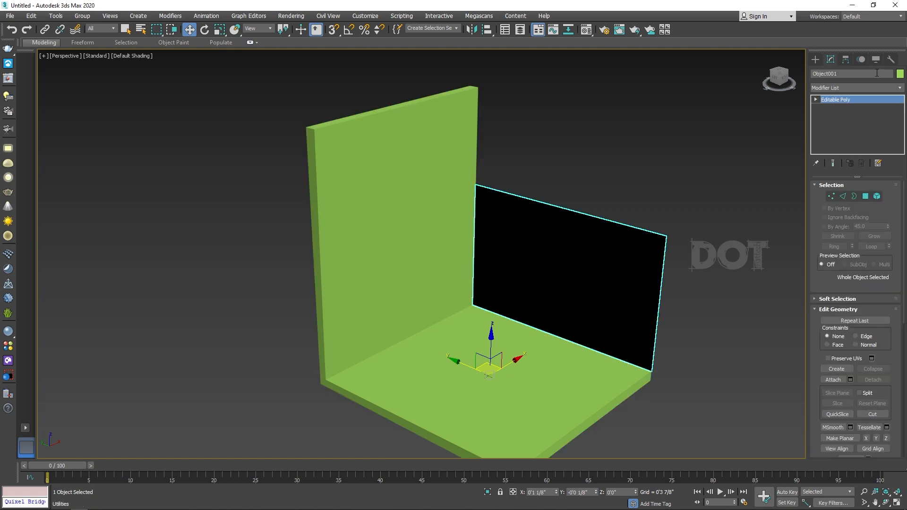
{"action": "left_click", "coordinate": [390, 147]}
{"action": "right_click", "coordinate": [842, 101]}
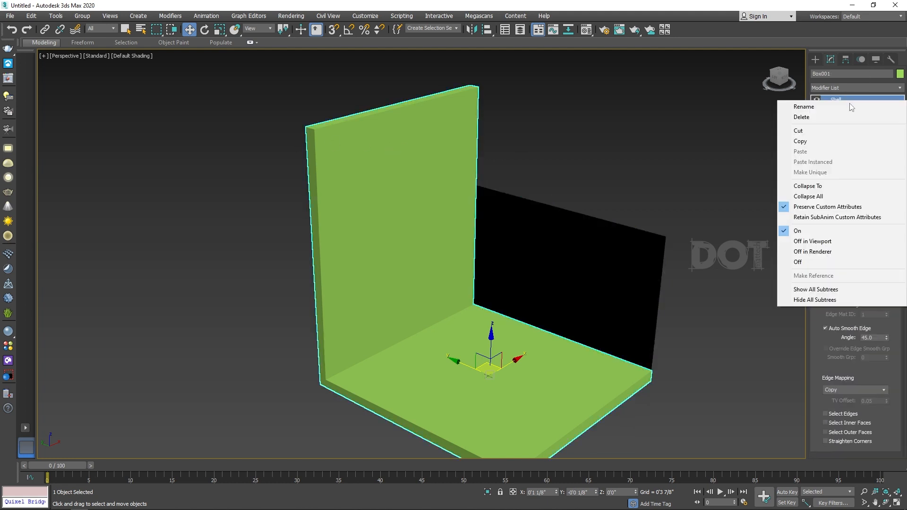
{"action": "left_click", "coordinate": [800, 142]}
{"action": "left_click", "coordinate": [587, 253]}
{"action": "right_click", "coordinate": [852, 104]}
{"action": "left_click", "coordinate": [831, 102]}
{"action": "left_click", "coordinate": [728, 182]}
{"action": "mouse_move", "coordinate": [667, 164]}
{"action": "middle_mouse_down", "text": "alt"}
{"action": "mouse_move", "coordinate": [588, 171]}
{"action": "mouse_move", "coordinate": [670, 164]}
{"action": "middle_mouse_up", "text": "alt"}
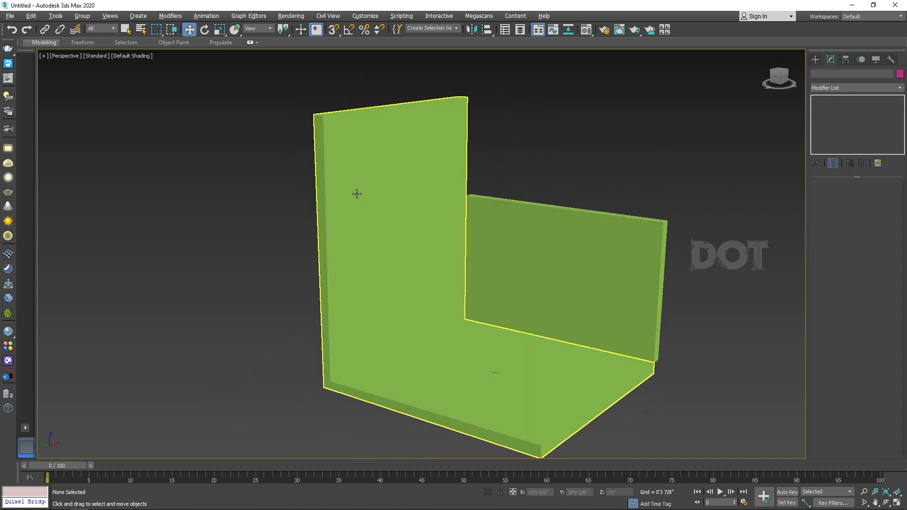
- Move the floor and tall wall's base vertices on the low-wall side outward along X, past the low wall
{"action": "left_click", "coordinate": [404, 196]}
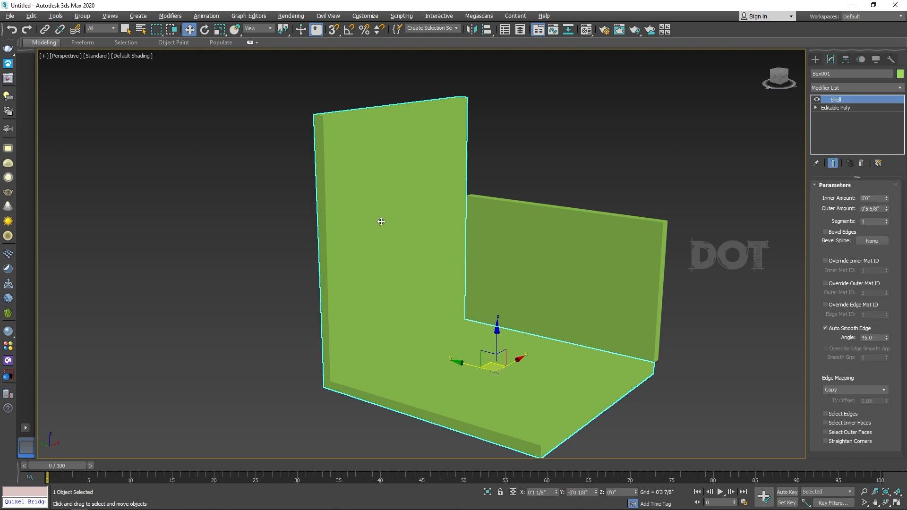
{"action": "left_click", "coordinate": [817, 108]}
{"action": "left_click", "coordinate": [834, 116]}
{"action": "middle_click_drag", "start_coordinate": [466, 225], "coordinate": [575, 174], "text": "alt"}
{"action": "left_click_drag", "start_coordinate": [575, 170], "coordinate": [524, 382]}
{"action": "left_click_drag", "start_coordinate": [602, 261], "coordinate": [646, 263]}
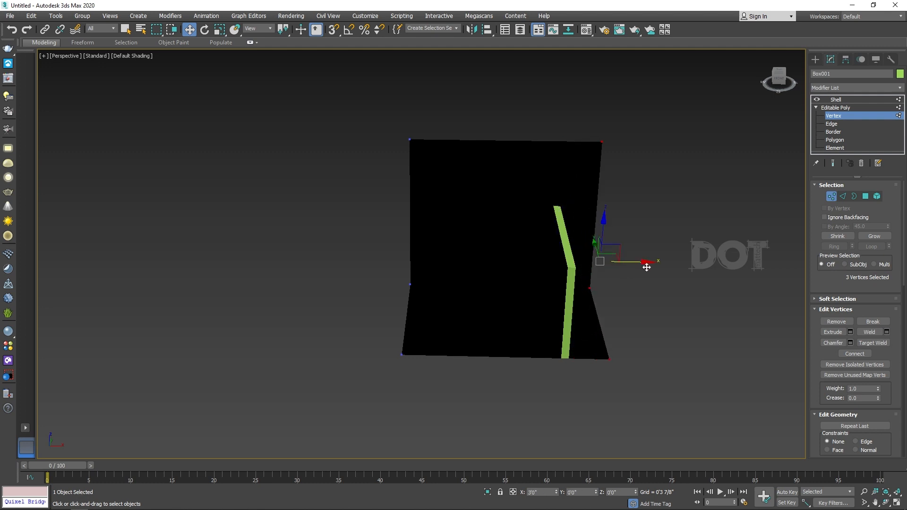
{"action": "left_click", "coordinate": [836, 117]}
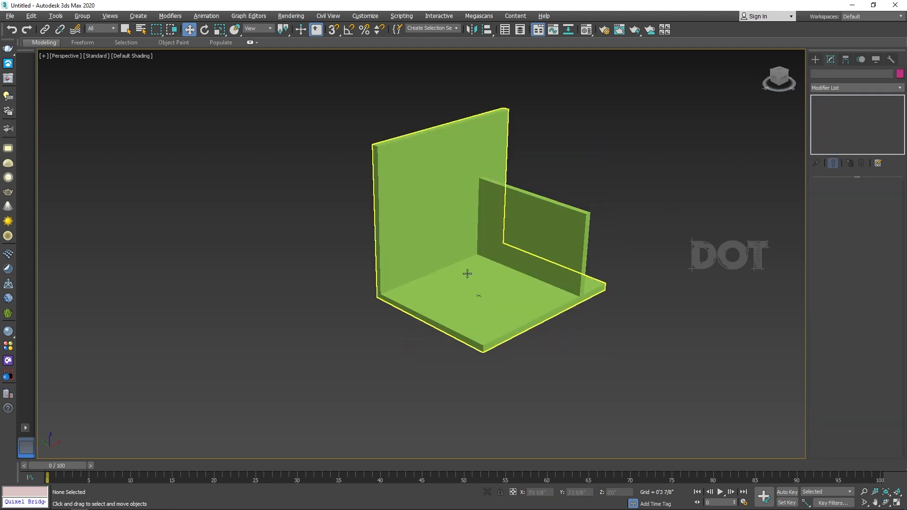
- Convert the shelled floor and tall wall object to an Editable Poly
{"action": "scroll", "coordinate": [447, 274], "scroll_direction": "up", "scroll_amount": 5}
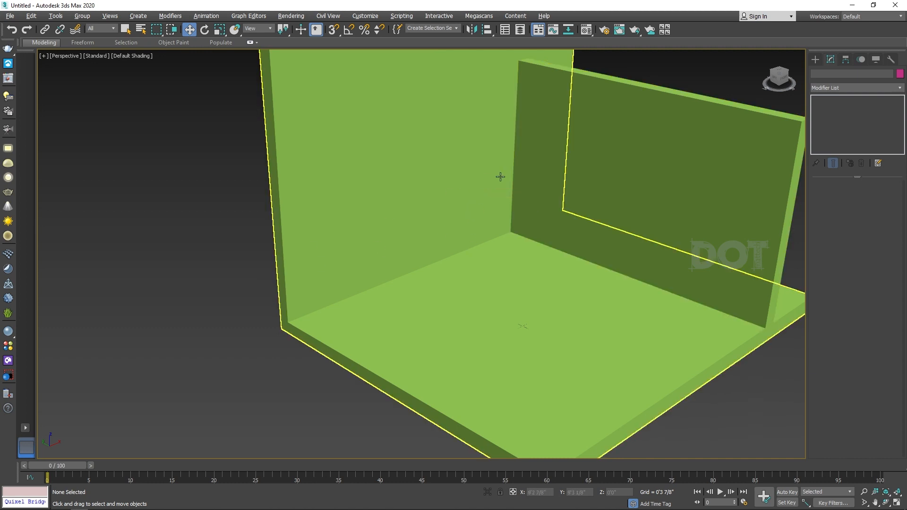
{"action": "scroll", "coordinate": [581, 198], "scroll_direction": "up", "scroll_amount": 3}
{"action": "scroll", "coordinate": [433, 253], "scroll_direction": "down", "scroll_amount": 3}
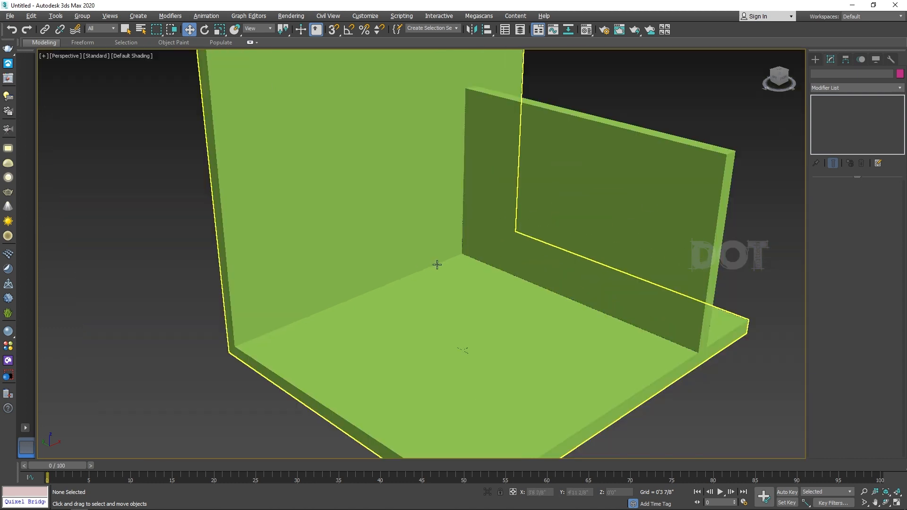
{"action": "left_click", "coordinate": [422, 313]}
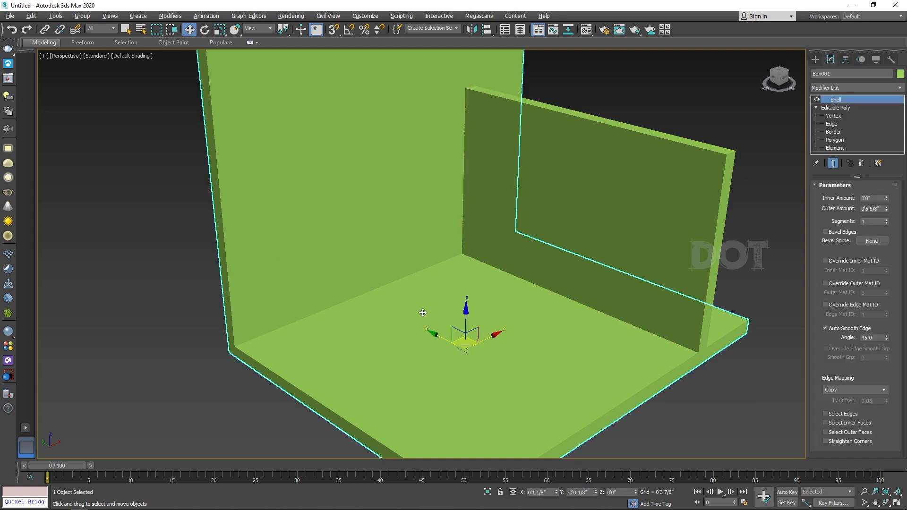
{"action": "right_click", "coordinate": [466, 300]}
{"action": "mouse_move", "coordinate": [557, 404]}
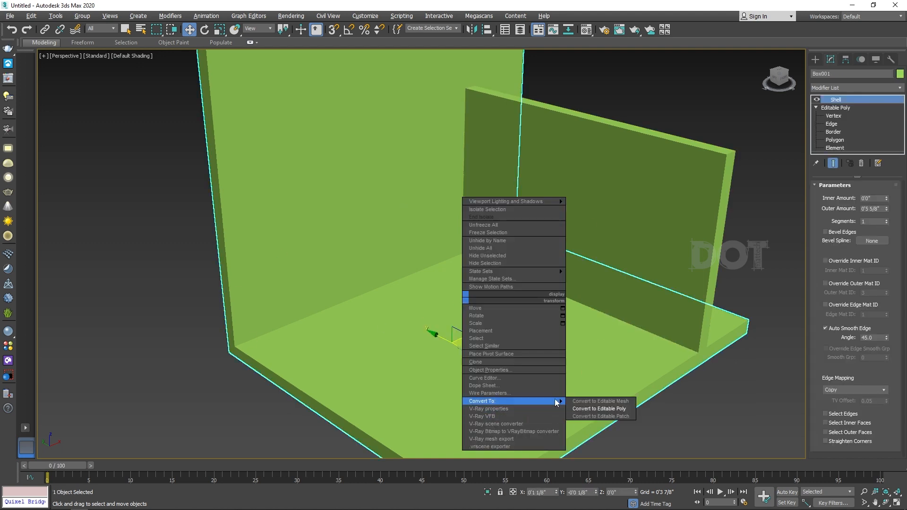
{"action": "left_click", "coordinate": [601, 409]}
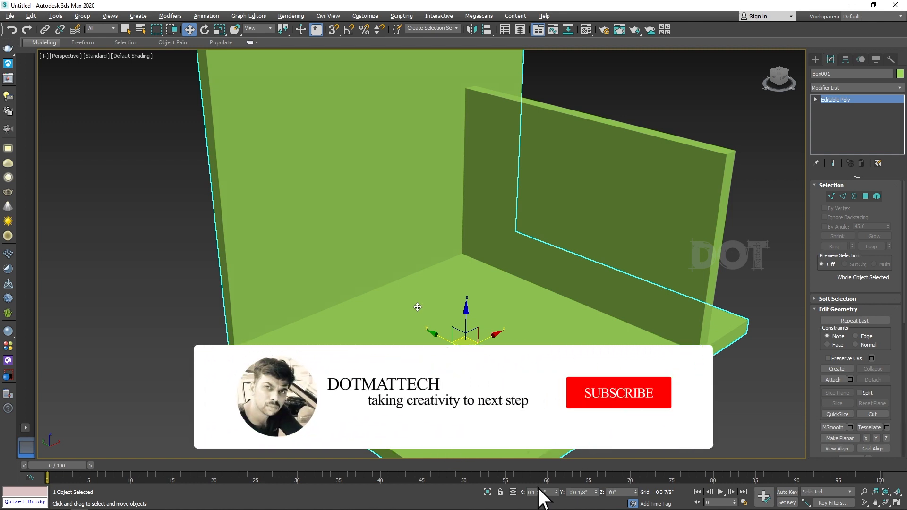
- Connect the floor's two side edges with one segment, pinch 0 and slide -70, so it runs close to the tall wall
{"action": "left_click", "coordinate": [843, 196]}
{"action": "left_click", "coordinate": [294, 300]}
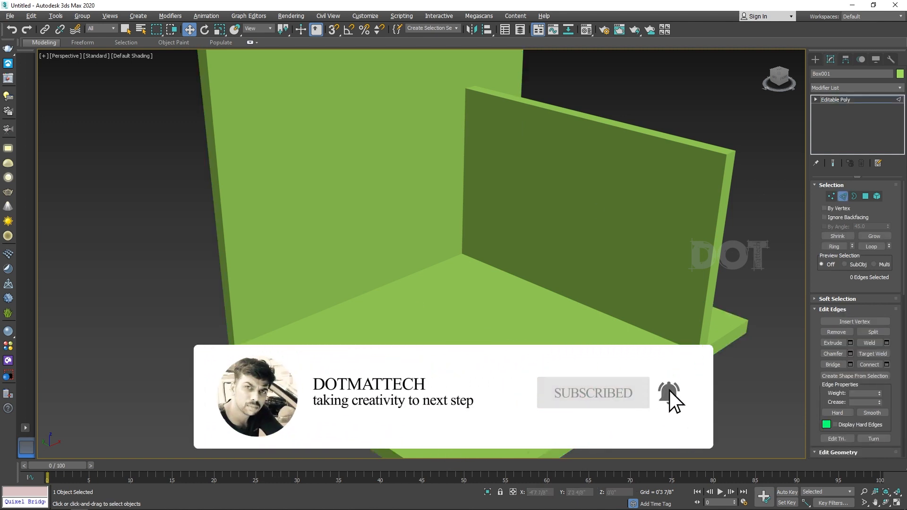
{"action": "middle_click_drag", "start_coordinate": [751, 458], "coordinate": [646, 342], "text": "alt"}
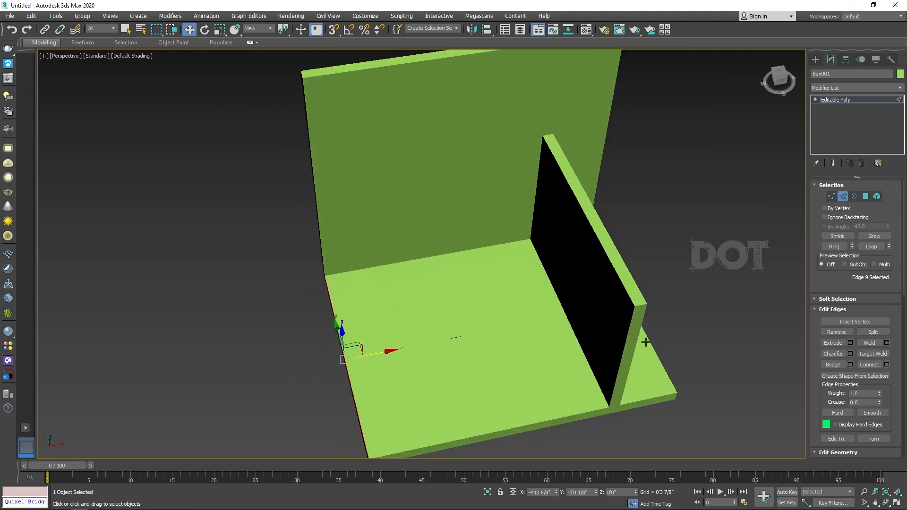
{"action": "left_click", "coordinate": [648, 342], "text": "ctrl"}
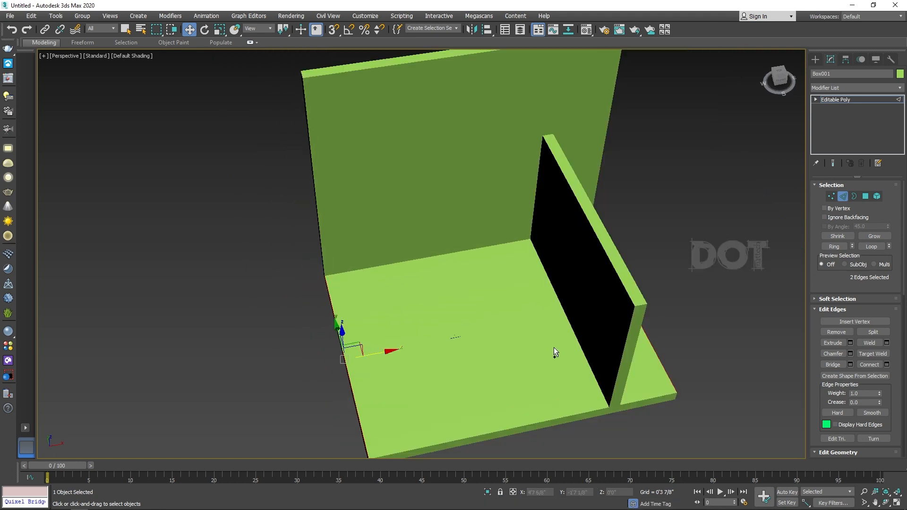
{"action": "left_click", "coordinate": [888, 364]}
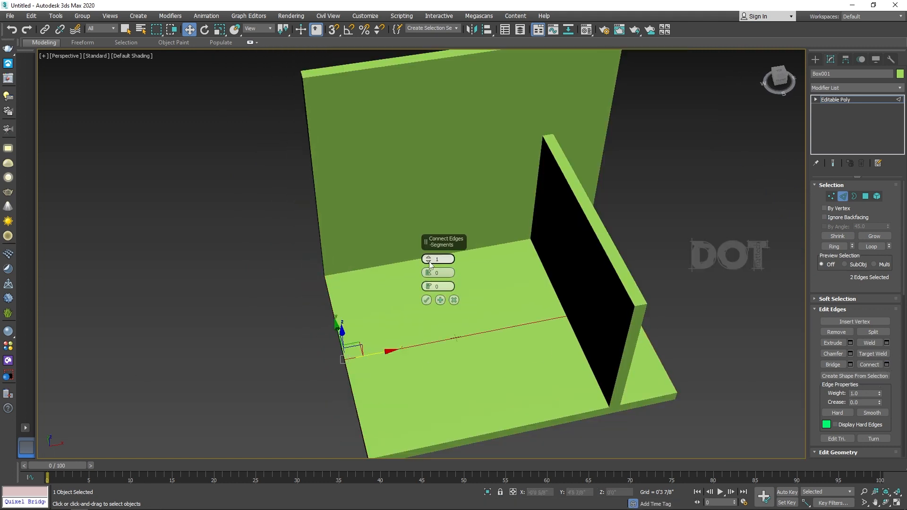
{"action": "left_click_drag", "start_coordinate": [428, 274], "coordinate": [426, 186]}
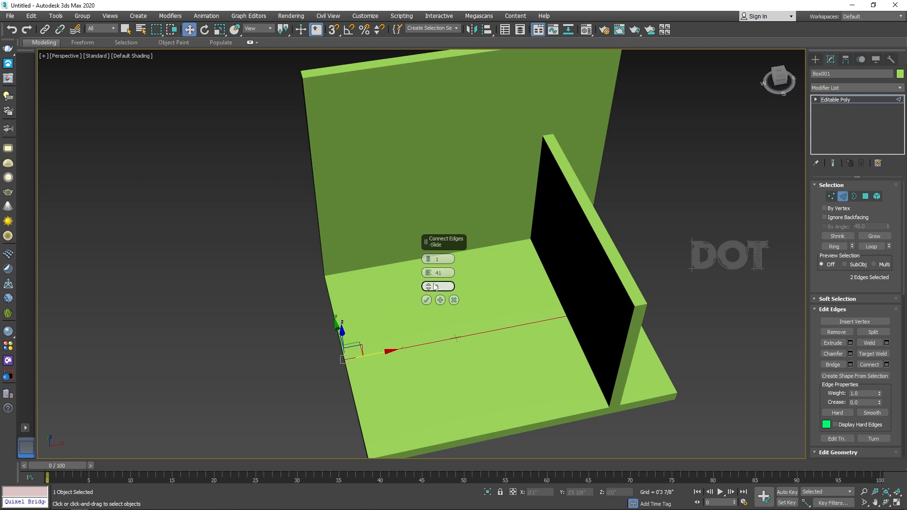
{"action": "left_click_drag", "start_coordinate": [429, 289], "coordinate": [448, 420]}
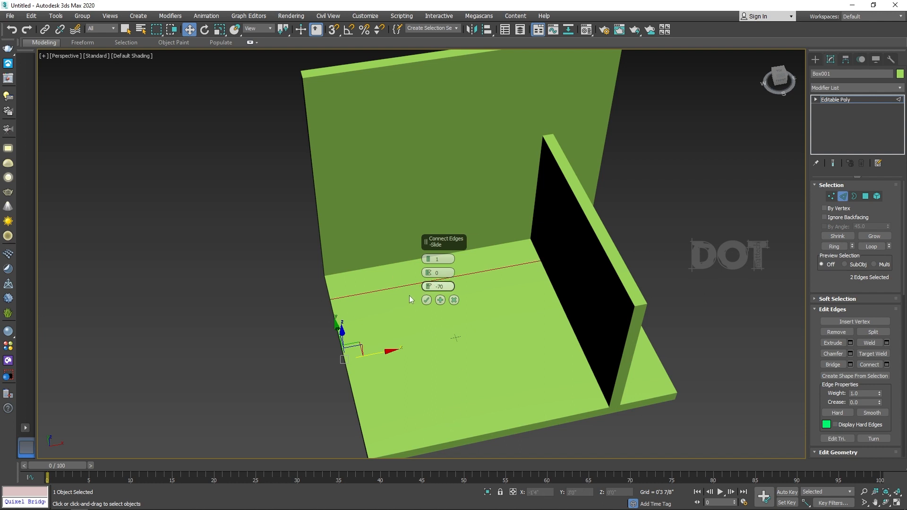
{"action": "left_click", "coordinate": [426, 300]}
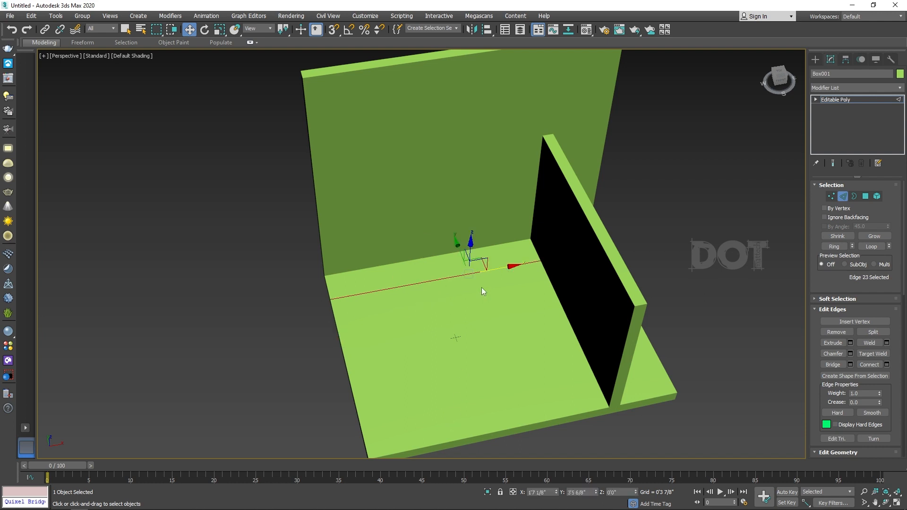
- Connect the new floor edge to the floor's front edge, slide the segment toward the low wall, and display edged faces
{"action": "left_click", "coordinate": [575, 415], "text": "ctrl"}
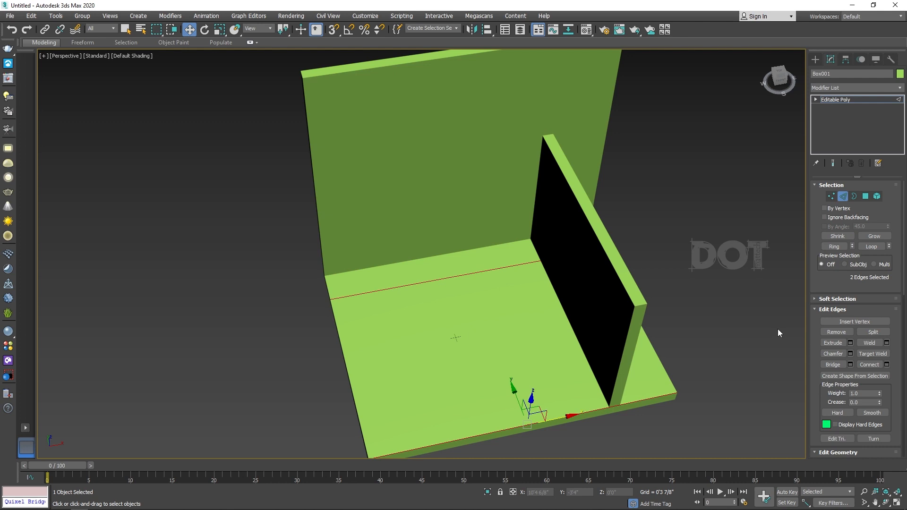
{"action": "left_click", "coordinate": [886, 365]}
{"action": "left_click_drag", "start_coordinate": [428, 286], "coordinate": [411, 89]}
{"action": "key", "text": "F4"}
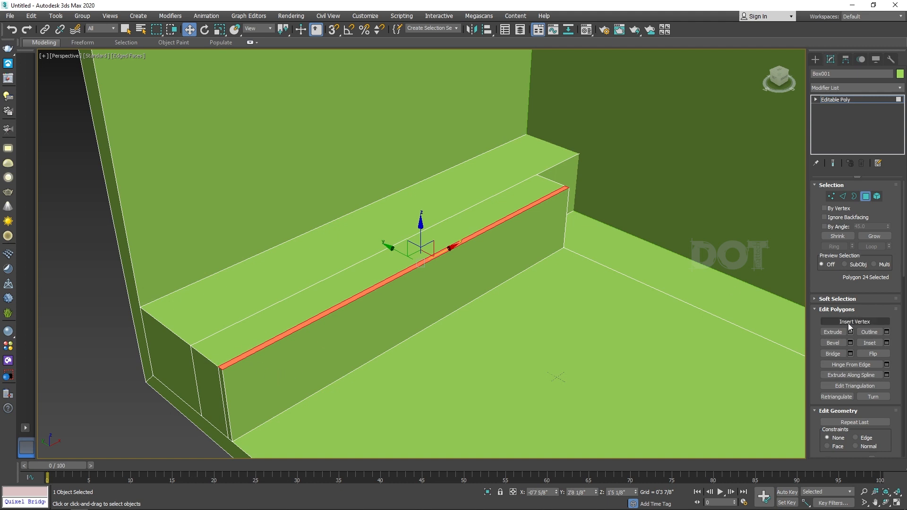
- Bevel the narrow top polygon of the bench's front lip with about 0'0 3/8" height and -0'0 1/8" outline
{"action": "left_click", "coordinate": [851, 342]}
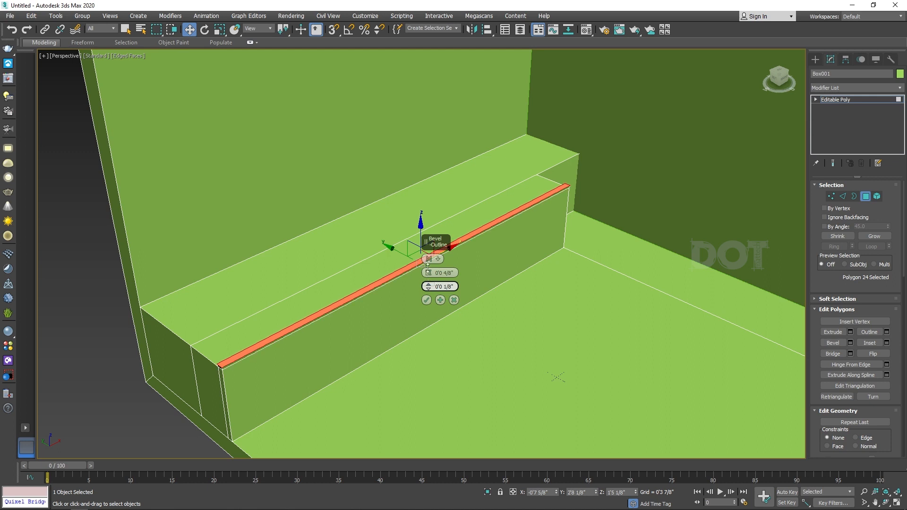
{"action": "mouse_move", "coordinate": [428, 287]}
{"action": "left_mouse_down"}
{"action": "mouse_move", "coordinate": [427, 300]}
{"action": "mouse_move", "coordinate": [427, 277]}
{"action": "left_mouse_up"}
{"action": "left_click", "coordinate": [426, 300]}
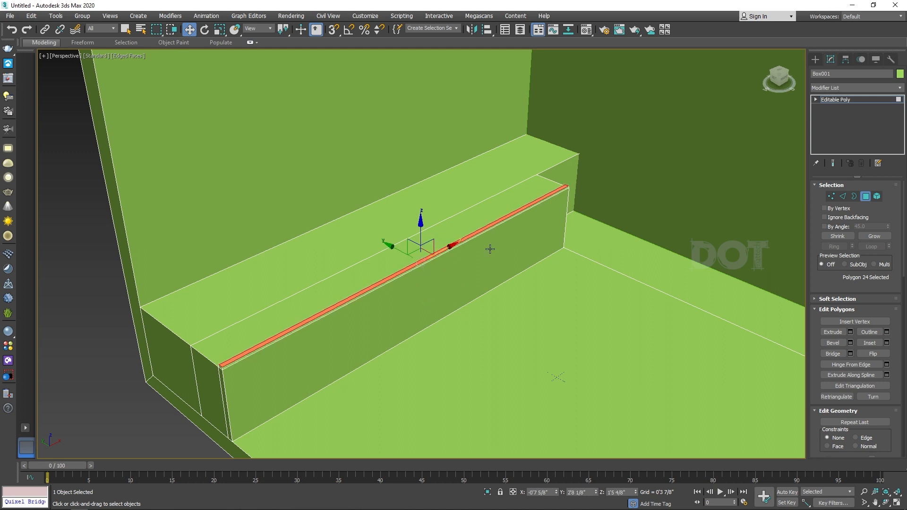
- Extrude the top polygon of the bench section against the tall wall by 0'1 2/8"
{"action": "left_click", "coordinate": [369, 258]}
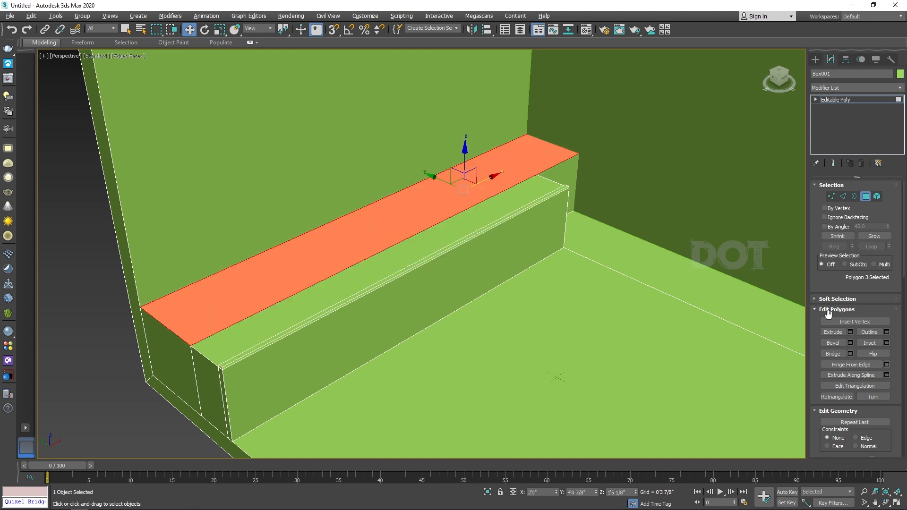
{"action": "left_click", "coordinate": [851, 332]}
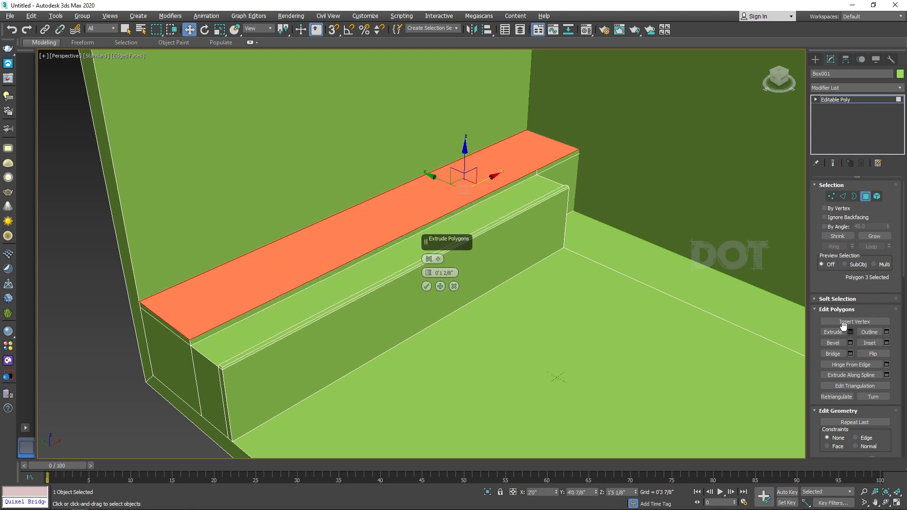
{"action": "left_click", "coordinate": [426, 287]}
- Bevel the raised bench top along the tall wall with an inward outline, and clear the polygon selection
{"action": "left_click", "coordinate": [850, 342]}
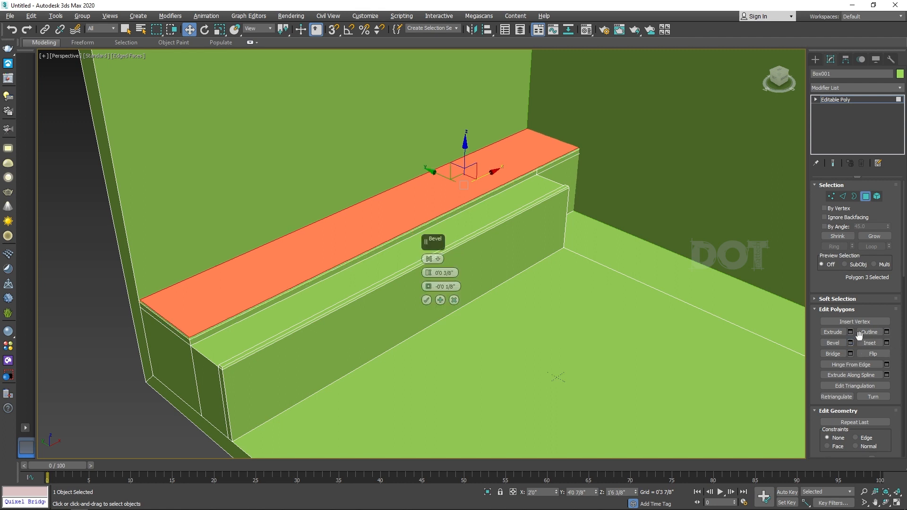
{"action": "left_click_drag", "start_coordinate": [428, 286], "coordinate": [427, 330]}
{"action": "left_click_drag", "start_coordinate": [430, 276], "coordinate": [428, 355]}
{"action": "left_click_drag", "start_coordinate": [429, 275], "coordinate": [428, 314]}
{"action": "left_click", "coordinate": [426, 300]}
{"action": "left_click", "coordinate": [130, 427]}
- Extrude the floor strip along the low wall upward by 1'6 3/8"
{"action": "middle_click_drag", "start_coordinate": [333, 283], "coordinate": [91, 307], "text": "alt"}
{"action": "left_click", "coordinate": [324, 294]}
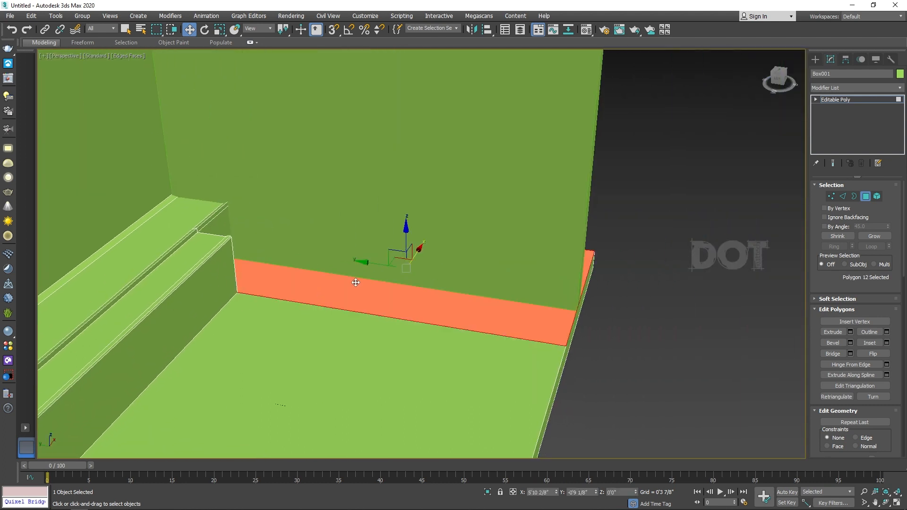
{"action": "left_click", "coordinate": [850, 332]}
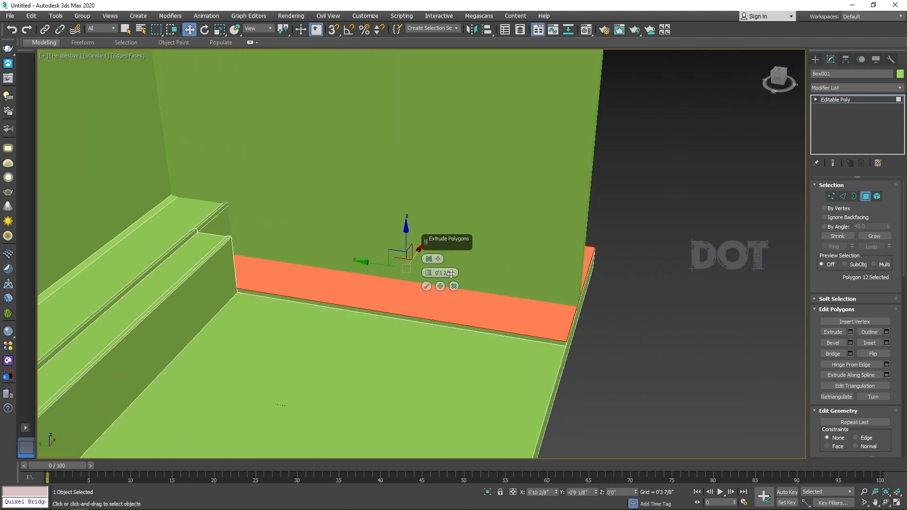
{"action": "left_click_drag", "start_coordinate": [428, 273], "coordinate": [473, 350]}
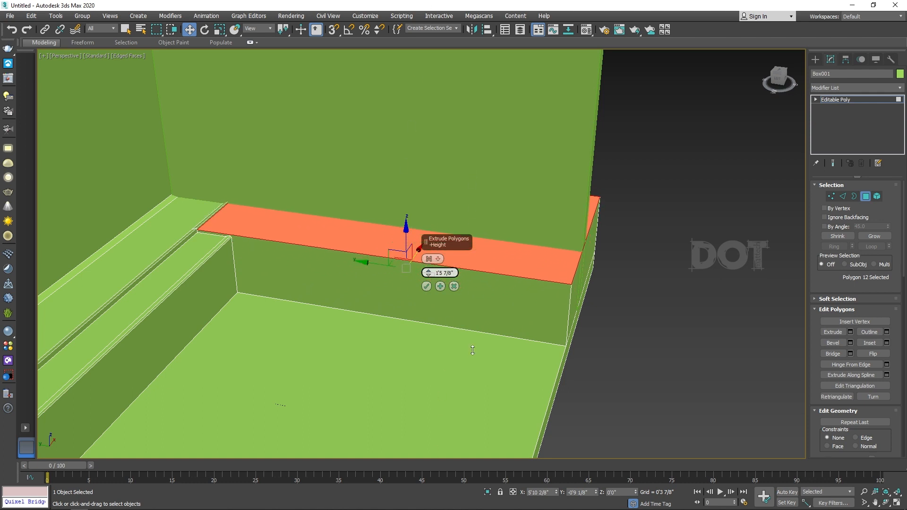
{"action": "left_click_drag", "start_coordinate": [475, 386], "coordinate": [480, 290]}
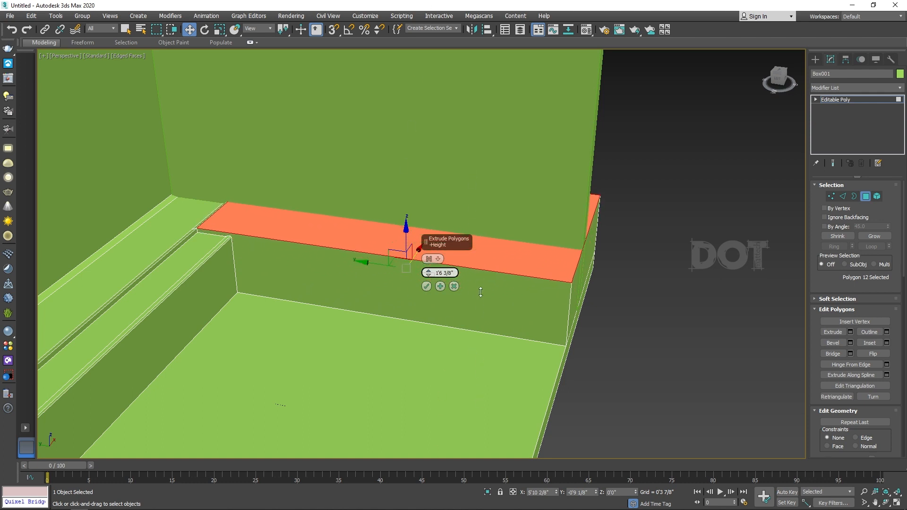
{"action": "left_click", "coordinate": [426, 286]}
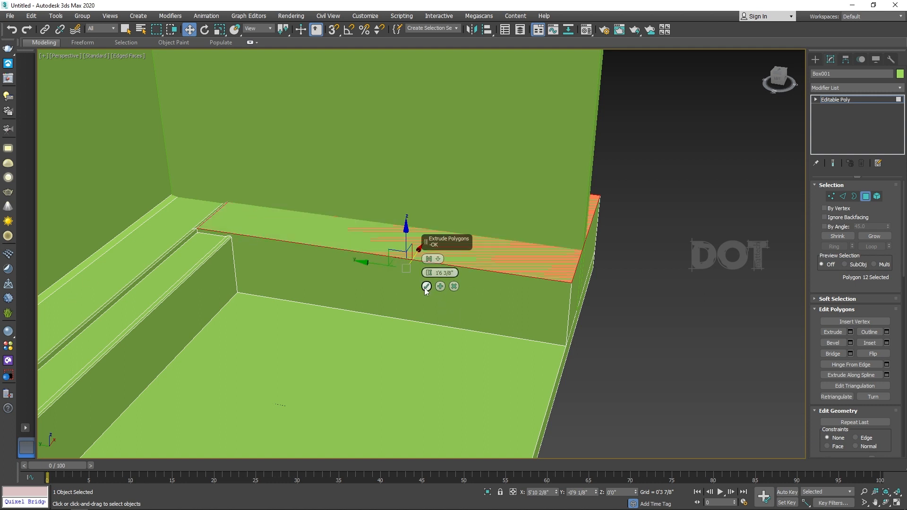
- Inset the top polygon of the low-wall ledge by 0'1"
{"action": "left_click", "coordinate": [887, 342]}
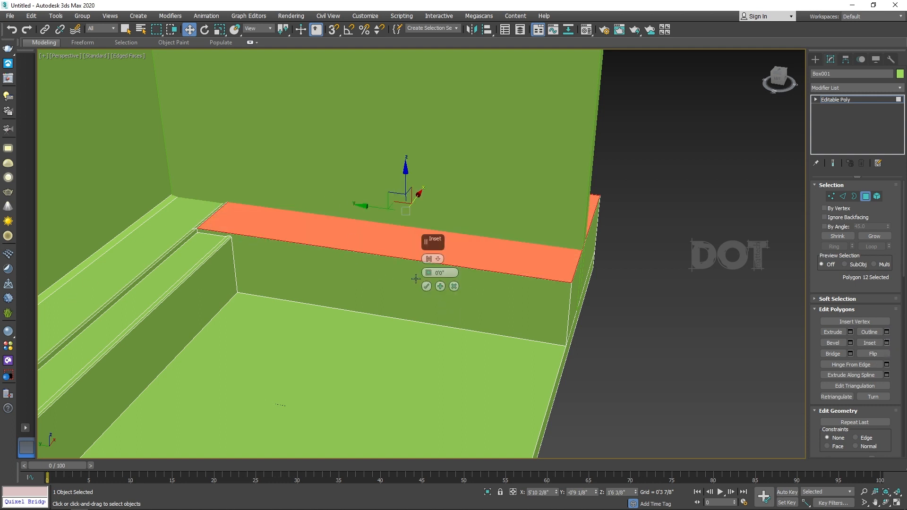
{"action": "left_click_drag", "start_coordinate": [428, 273], "coordinate": [429, 196]}
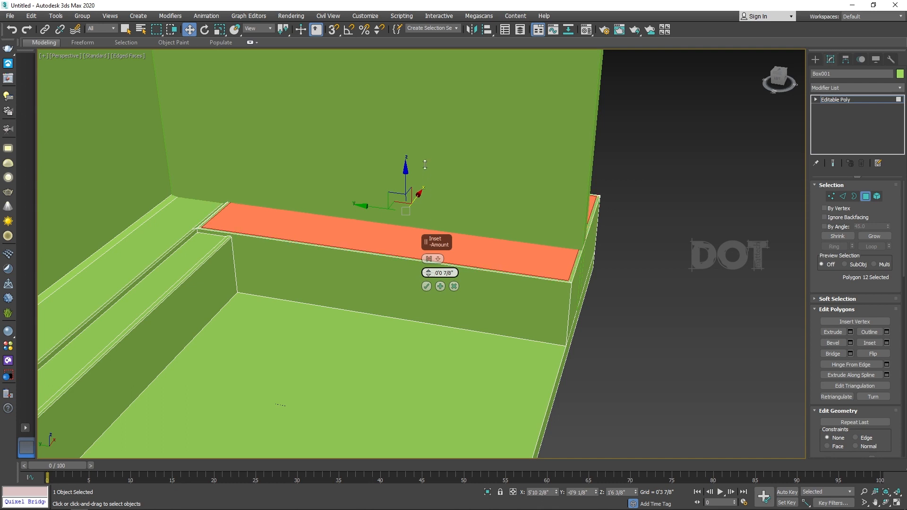
{"action": "left_click_drag", "start_coordinate": [433, 146], "coordinate": [426, 170]}
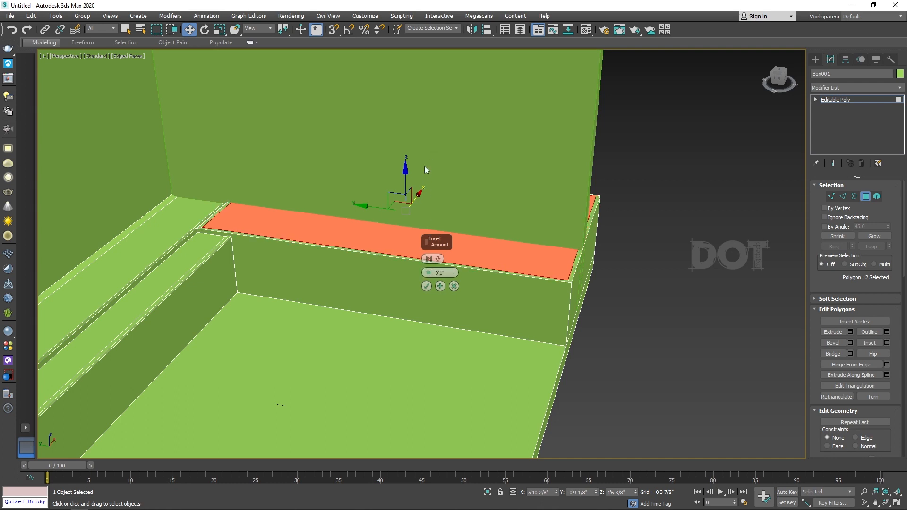
{"action": "left_click", "coordinate": [426, 287]}
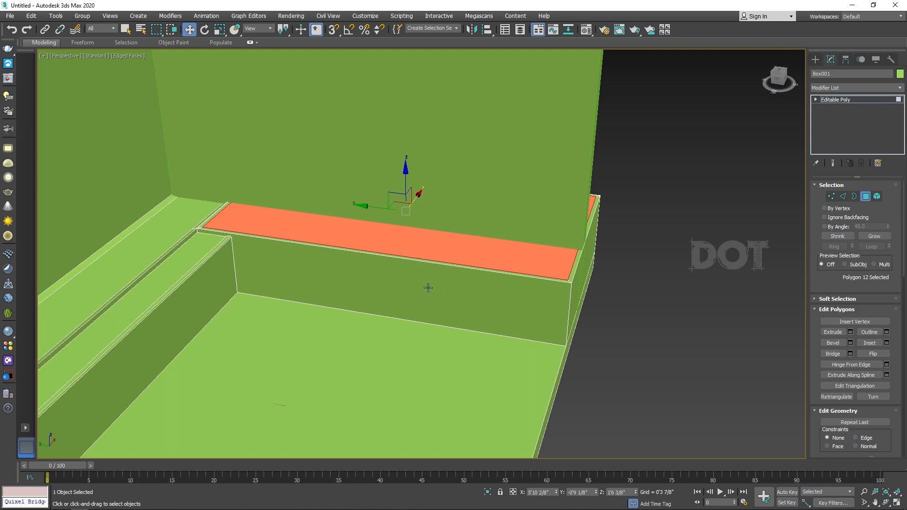
- Extrude the inset ledge top upward by 0'1"
{"action": "left_click", "coordinate": [850, 334]}
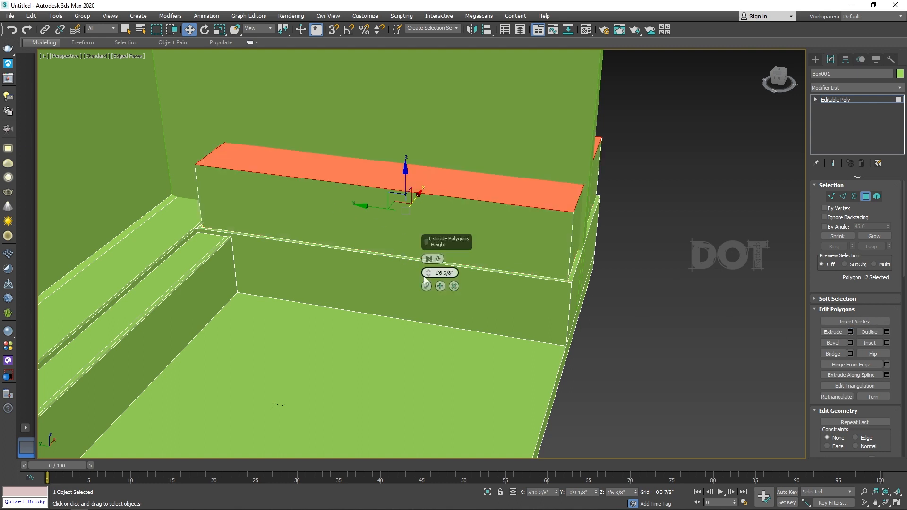
{"action": "left_click_drag", "start_coordinate": [429, 274], "coordinate": [585, 305]}
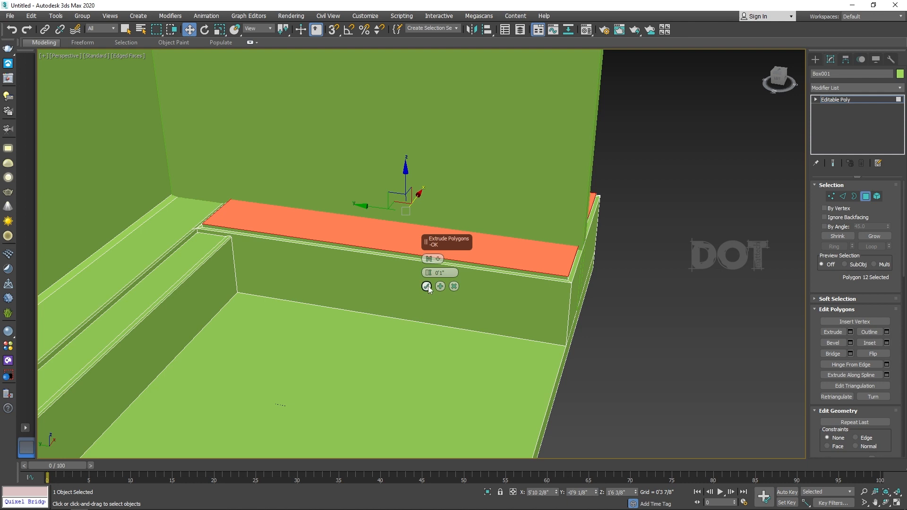
{"action": "left_click", "coordinate": [426, 286]}
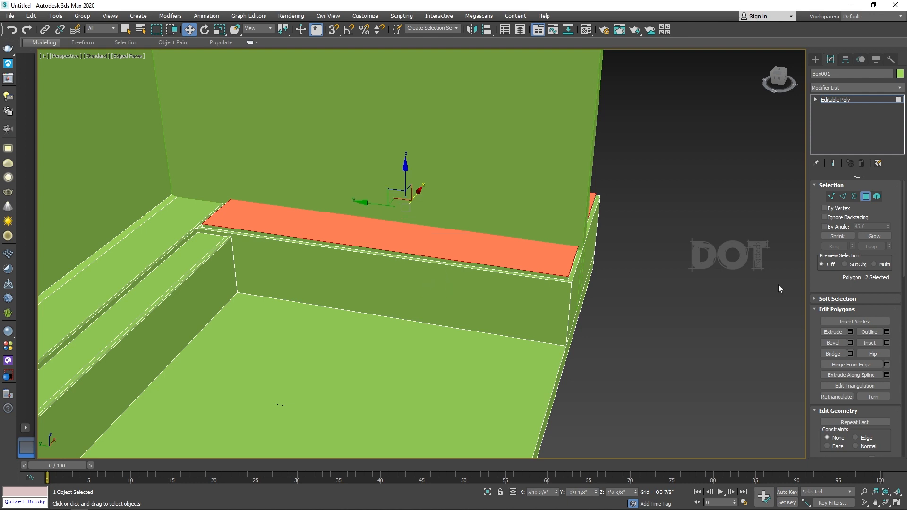
- Bevel the ledge top inward, sink the inner polygon with an extrusion of about -0'1 1/8", and leave polygon editing
{"action": "left_click", "coordinate": [850, 342]}
{"action": "left_click_drag", "start_coordinate": [428, 273], "coordinate": [431, 295]}
{"action": "left_click", "coordinate": [427, 300]}
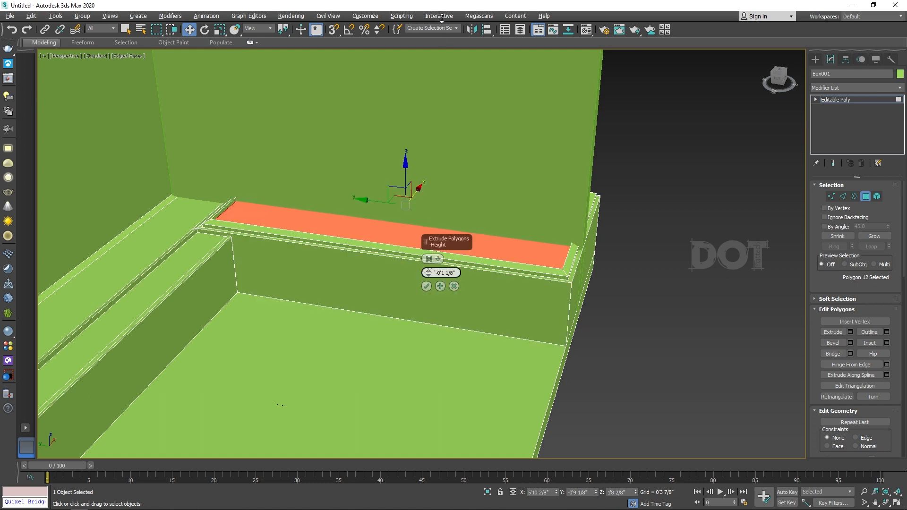
{"action": "left_click", "coordinate": [427, 287]}
{"action": "left_click", "coordinate": [865, 196]}
{"action": "left_click", "coordinate": [740, 225]}
- Convert the shelled low wall to an Editable Poly
{"action": "middle_click_drag", "start_coordinate": [524, 247], "coordinate": [563, 184], "text": "alt"}
{"action": "scroll", "coordinate": [569, 236], "scroll_direction": "up", "scroll_amount": 3}
{"action": "middle_click_drag", "start_coordinate": [415, 213], "coordinate": [544, 181], "text": "alt"}
{"action": "left_click", "coordinate": [534, 184]}
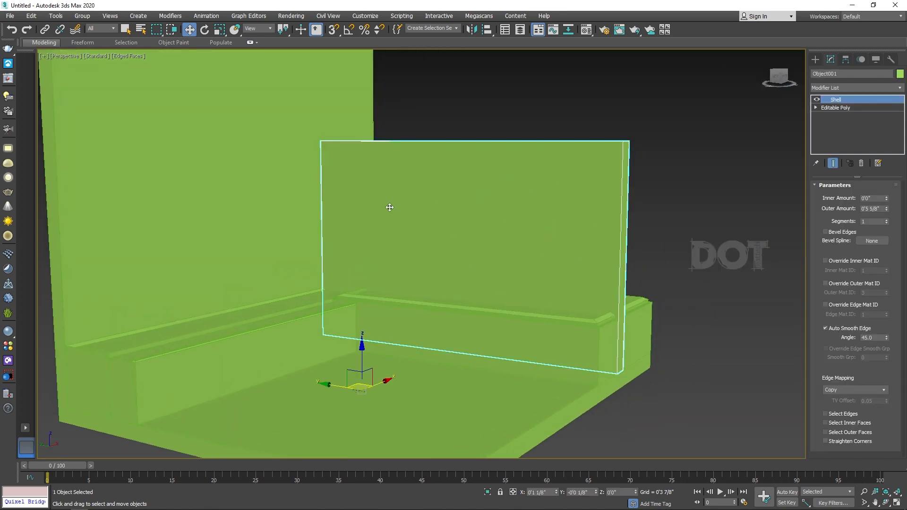
{"action": "right_click", "coordinate": [526, 195]}
{"action": "mouse_move", "coordinate": [607, 296]}
{"action": "left_click", "coordinate": [680, 299]}
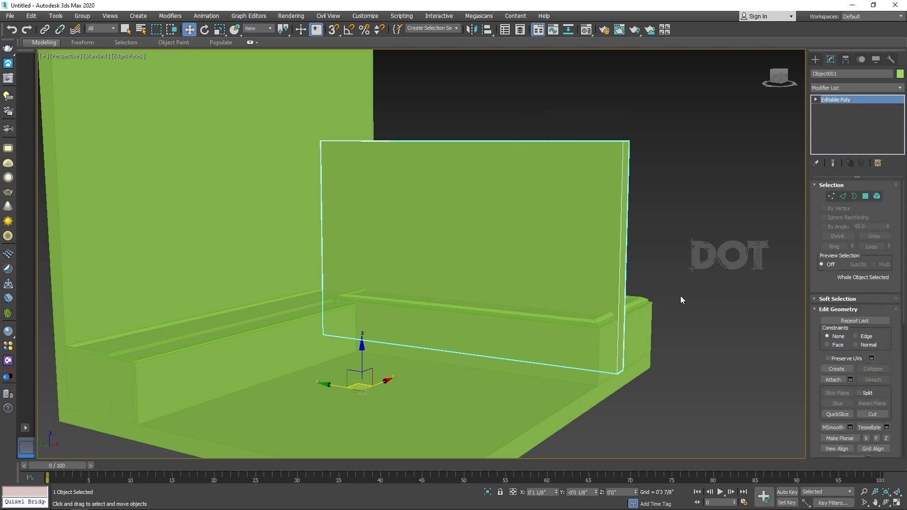
- Inset the low wall's two large opposite faces by 0'3 2/8" and bridge them to cut an opening through the wall
{"action": "key", "text": "4"}
{"action": "left_click", "coordinate": [466, 245]}
{"action": "middle_click_drag", "start_coordinate": [645, 171], "coordinate": [523, 186], "text": "alt"}
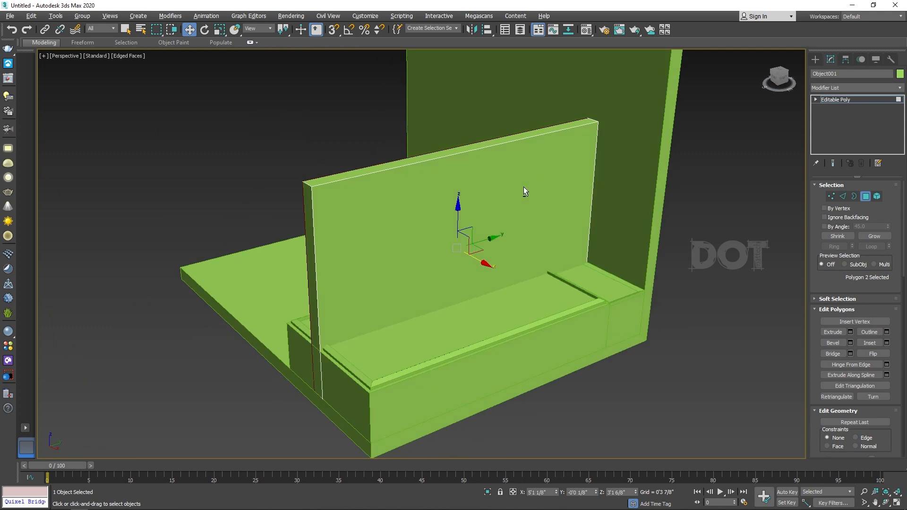
{"action": "middle_click_drag", "start_coordinate": [509, 230], "coordinate": [616, 218], "text": "alt"}
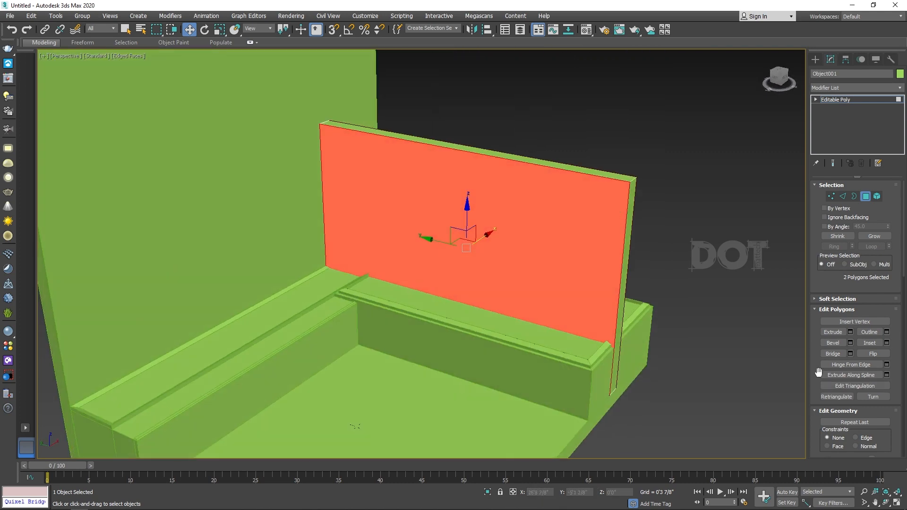
{"action": "left_click", "coordinate": [886, 343]}
{"action": "left_click_drag", "start_coordinate": [440, 279], "coordinate": [401, 386]}
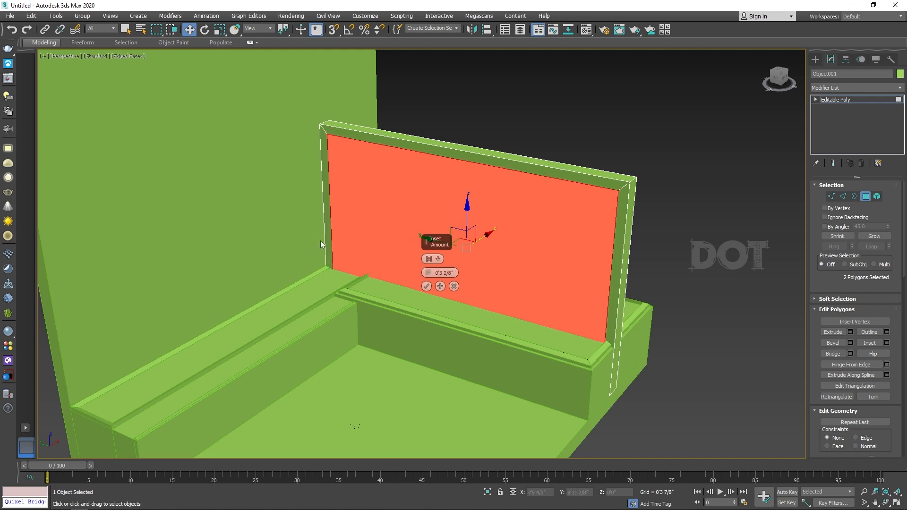
{"action": "left_click", "coordinate": [426, 286]}
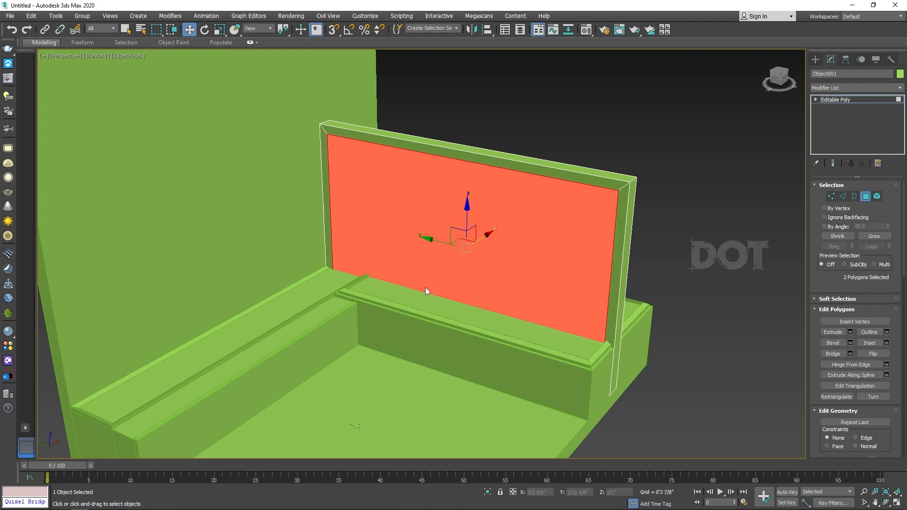
{"action": "left_click", "coordinate": [838, 354]}
- Raise the bottom vertices of the low-wall frame about 1'3 6/8" along Z, up toward the ledge top
{"action": "middle_click_drag", "start_coordinate": [549, 232], "coordinate": [598, 219], "text": "alt"}
{"action": "left_click", "coordinate": [831, 197]}
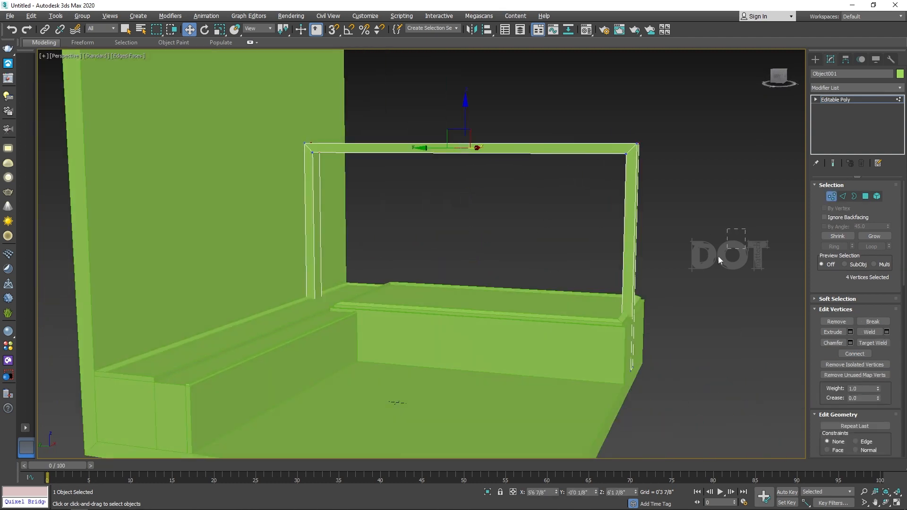
{"action": "left_click_drag", "start_coordinate": [166, 424], "coordinate": [166, 424]}
{"action": "left_click_drag", "start_coordinate": [462, 306], "coordinate": [458, 275]}
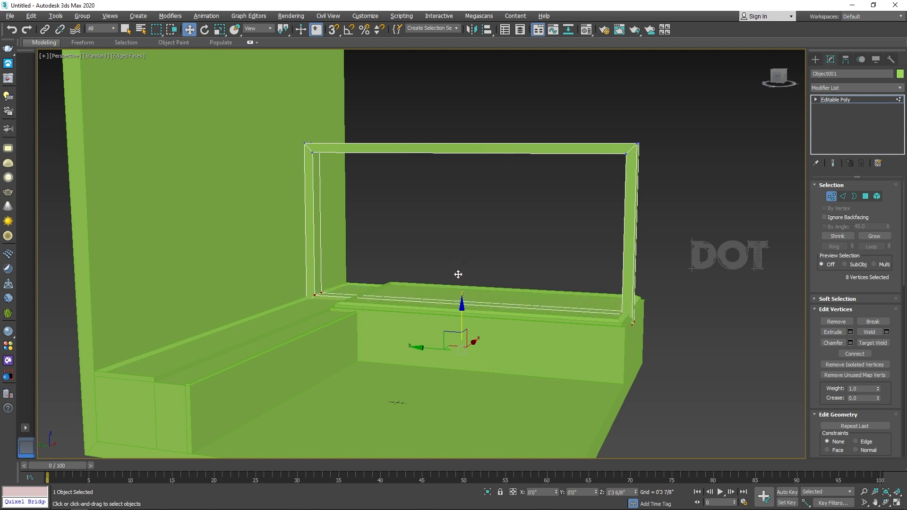
- Lower the two inner top edges of the low-wall frame along Z to deepen its top rail
{"action": "scroll", "coordinate": [291, 302], "scroll_direction": "up", "scroll_amount": 3}
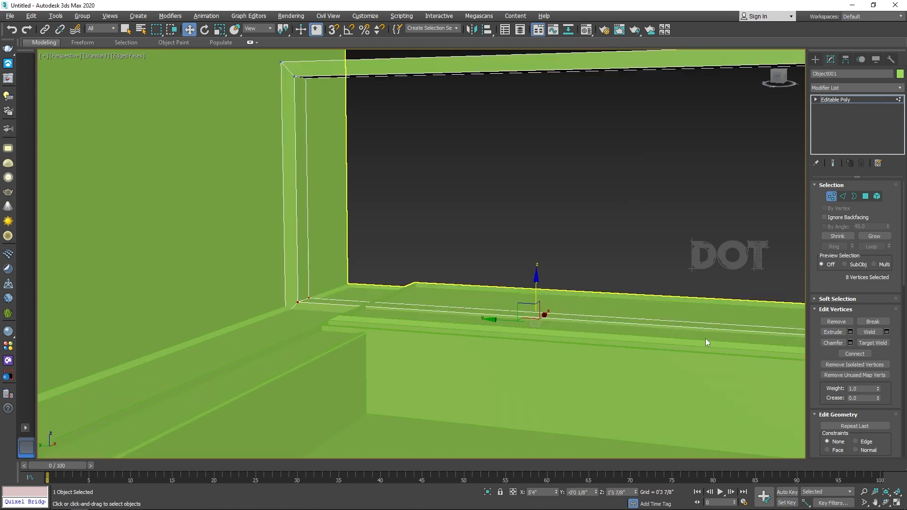
{"action": "scroll", "coordinate": [402, 363], "scroll_direction": "down", "scroll_amount": 3}
{"action": "mouse_move", "coordinate": [594, 166]}
{"action": "left_mouse_down"}
{"action": "mouse_move", "coordinate": [595, 182]}
{"action": "mouse_move", "coordinate": [589, 162]}
{"action": "left_mouse_up"}
{"action": "left_click", "coordinate": [843, 196]}
{"action": "left_click_drag", "start_coordinate": [498, 121], "coordinate": [504, 163]}
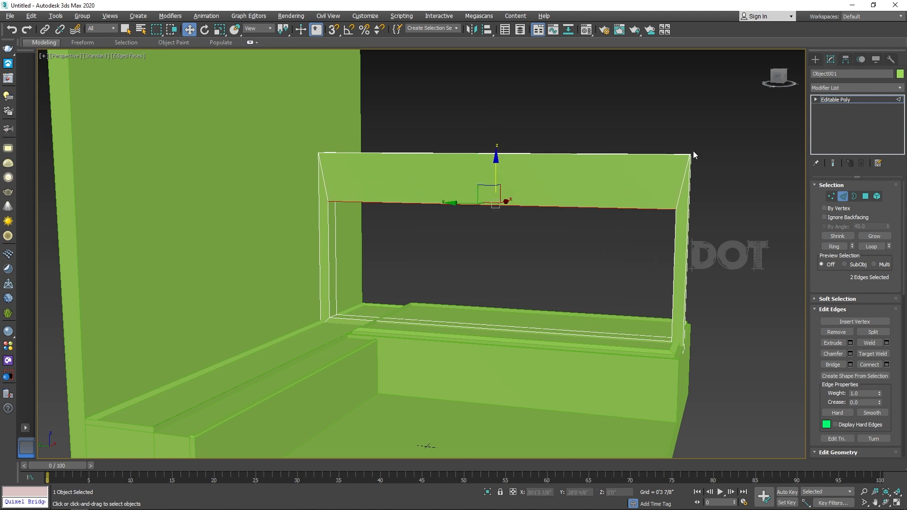
- Raise the eight top vertices of the low-wall frame along Z to make the frame taller
{"action": "left_click_drag", "start_coordinate": [759, 111], "coordinate": [146, 251]}
{"action": "left_click", "coordinate": [831, 196]}
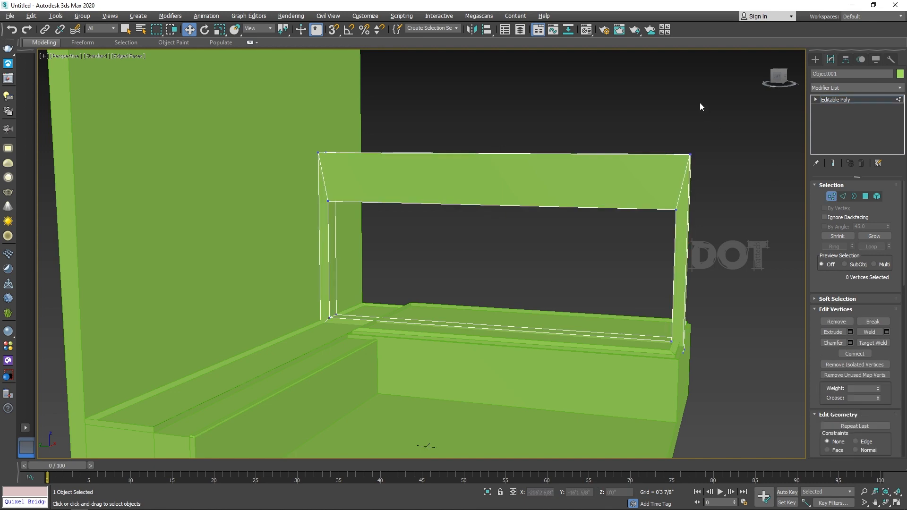
{"action": "left_click_drag", "start_coordinate": [205, 217], "coordinate": [206, 218]}
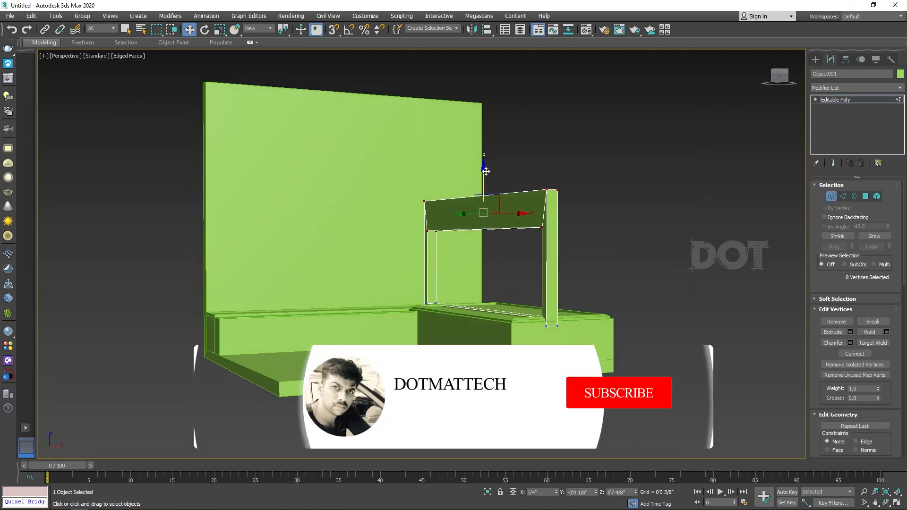
{"action": "left_click_drag", "start_coordinate": [484, 162], "coordinate": [484, 149]}
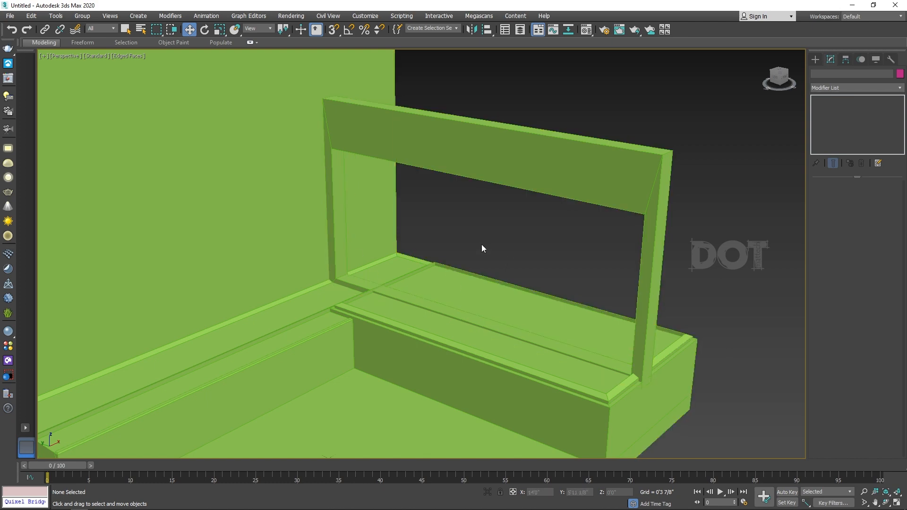
- In the Left view, draw a square spline about 1'1 6/8" per side from the upper inner corner of the frame's opening
{"action": "key", "text": "f"}
{"action": "scroll", "coordinate": [419, 250], "scroll_direction": "down", "scroll_amount": 3}
{"action": "key", "text": "l"}
{"action": "key", "text": "z"}
{"action": "scroll", "coordinate": [286, 251], "scroll_direction": "up", "scroll_amount": 7}
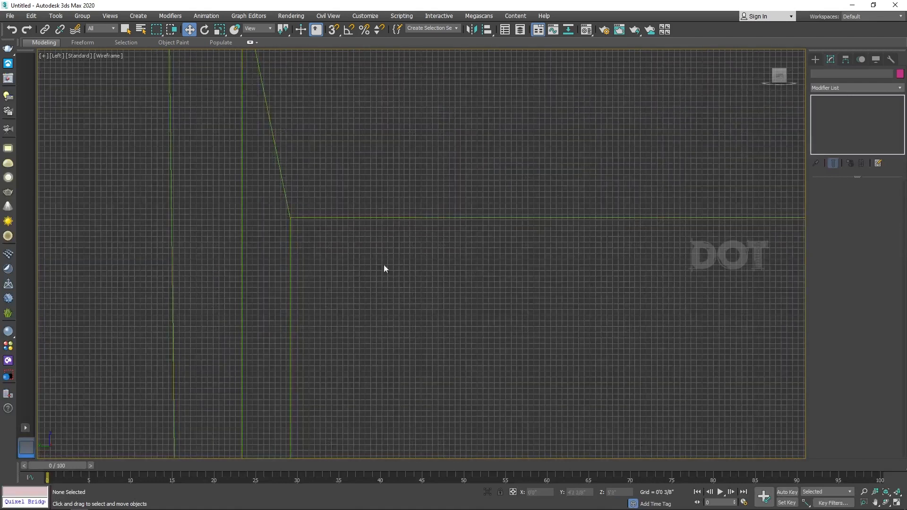
{"action": "left_click", "coordinate": [816, 60]}
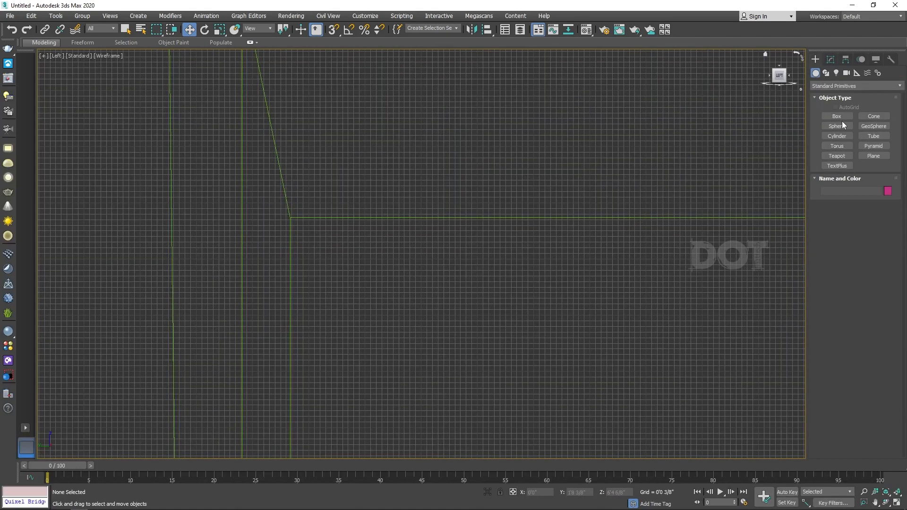
{"action": "left_click", "coordinate": [826, 73]}
{"action": "left_click", "coordinate": [875, 124]}
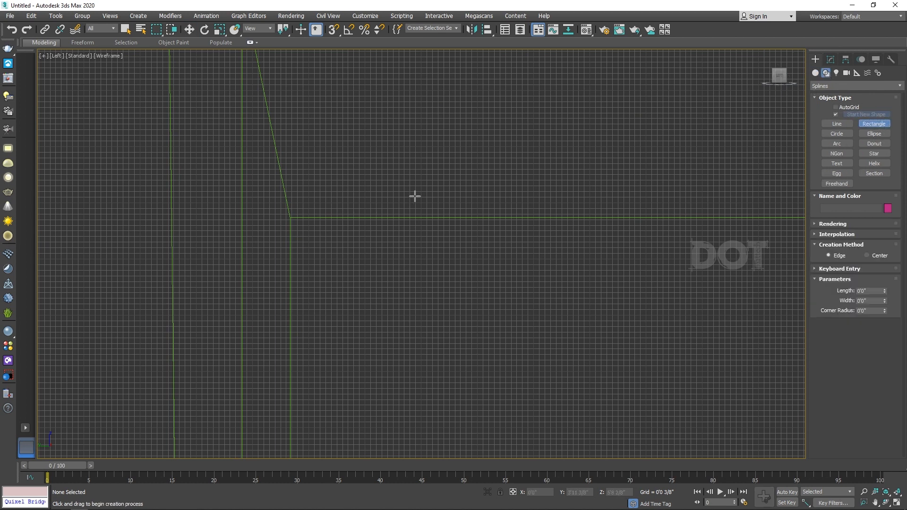
{"action": "left_click_drag", "start_coordinate": [291, 218], "coordinate": [488, 382]}
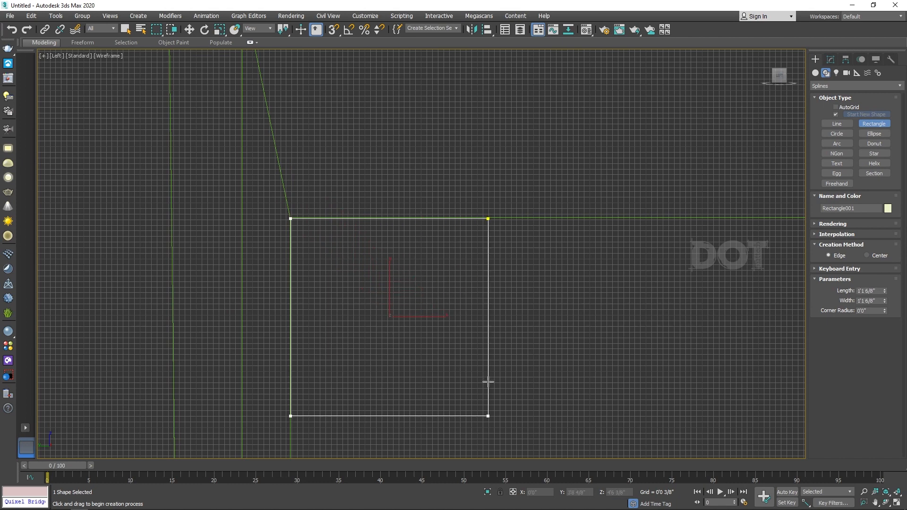
- Draw six circles of different sizes inside the square, the largest about 0'3 5/8" in radius
{"action": "left_click", "coordinate": [839, 136]}
{"action": "left_click_drag", "start_coordinate": [339, 262], "coordinate": [353, 280]}
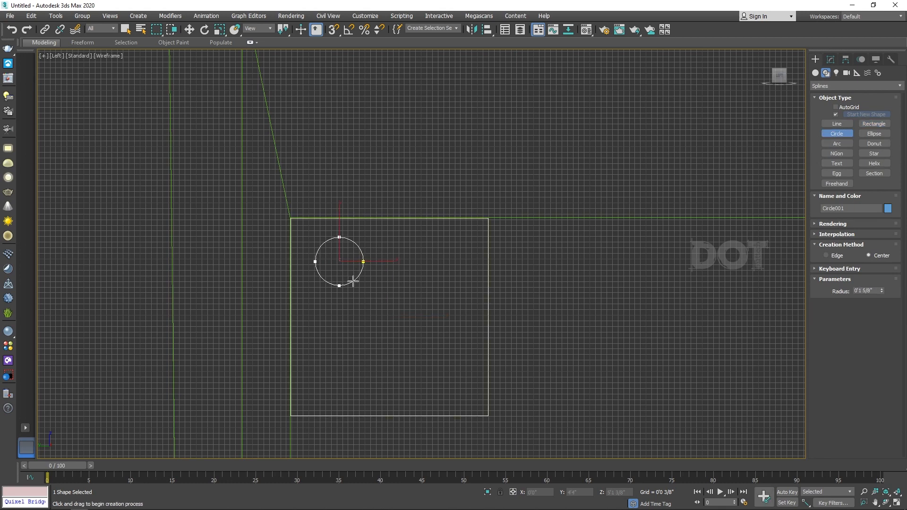
{"action": "left_click_drag", "start_coordinate": [360, 354], "coordinate": [387, 400]}
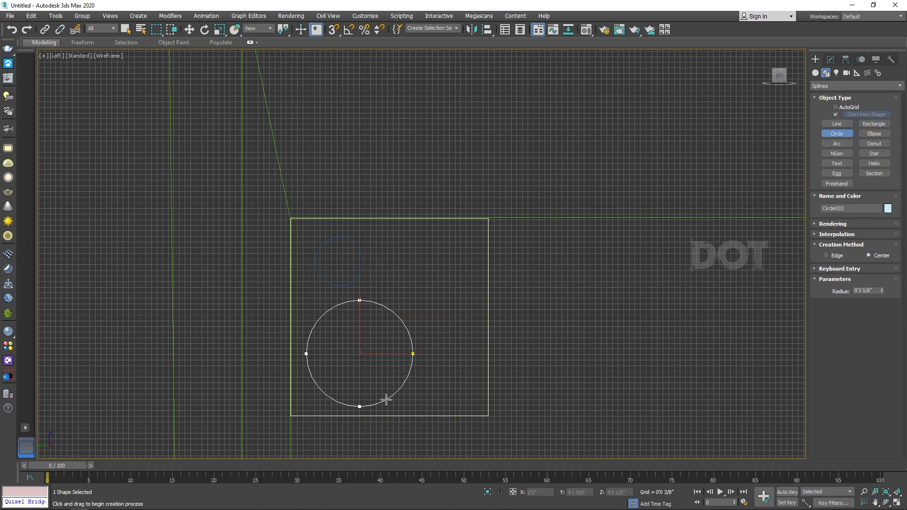
{"action": "left_click_drag", "start_coordinate": [406, 280], "coordinate": [422, 308]}
{"action": "left_click_drag", "start_coordinate": [457, 346], "coordinate": [468, 373]}
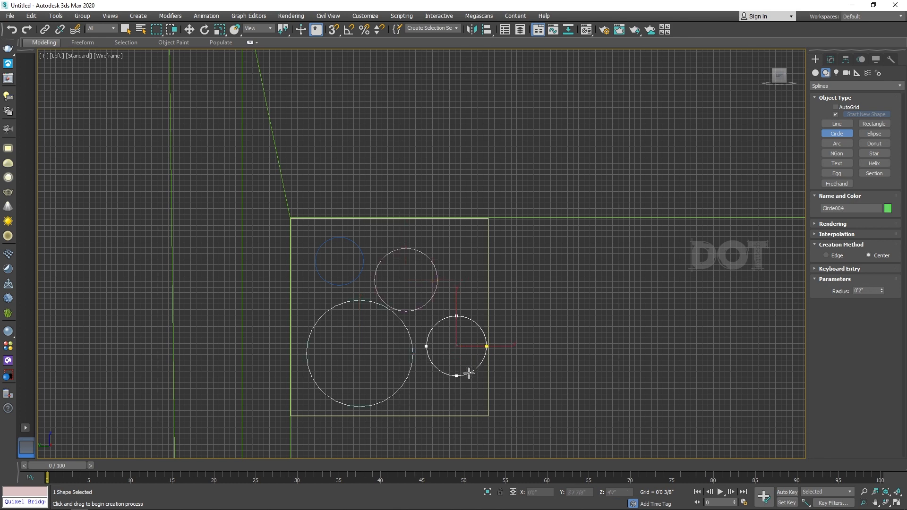
{"action": "left_click_drag", "start_coordinate": [431, 395], "coordinate": [440, 410]}
- Convert the square to an Editable Spline and attach the circles inside it
{"action": "right_click", "coordinate": [461, 357]}
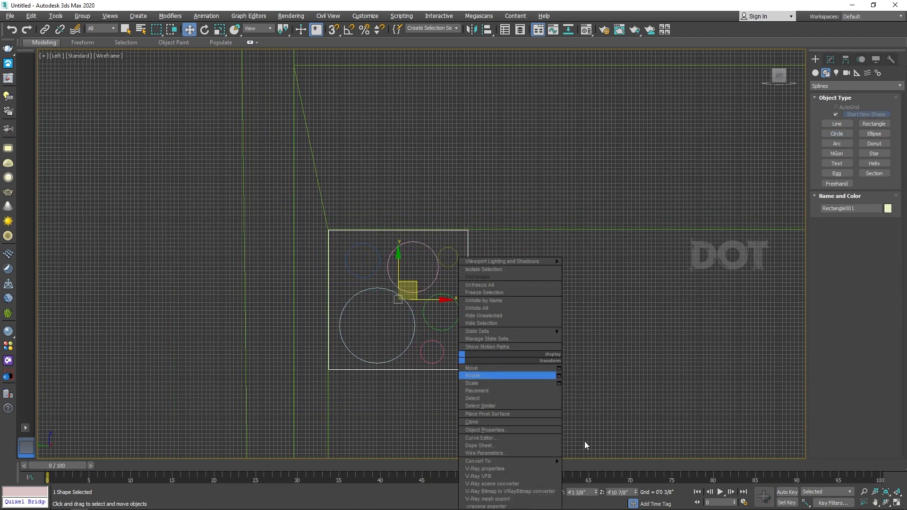
{"action": "mouse_move", "coordinate": [557, 460]}
{"action": "left_click", "coordinate": [592, 461]}
{"action": "right_click", "coordinate": [454, 368]}
{"action": "left_click", "coordinate": [438, 382]}
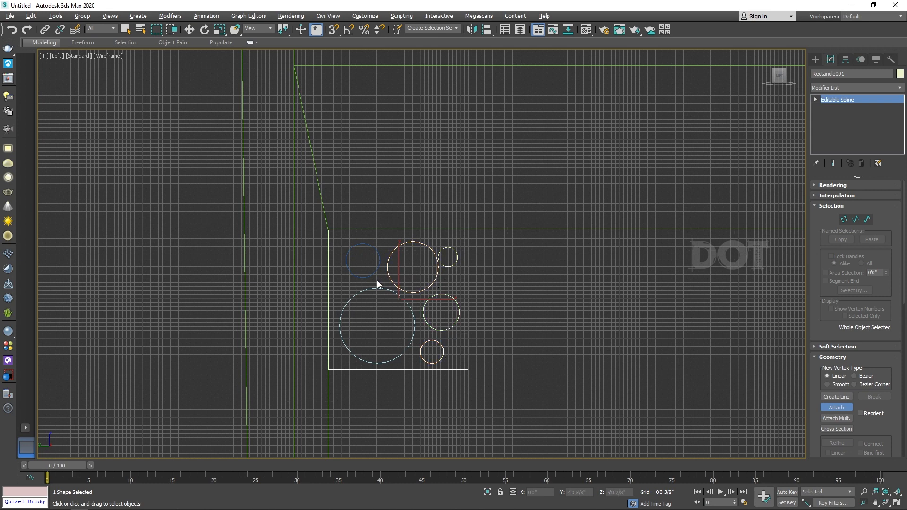
- Clone the circle-pattern tile three times straight down, each copy edge to edge with the one above
{"action": "key", "text": "w"}
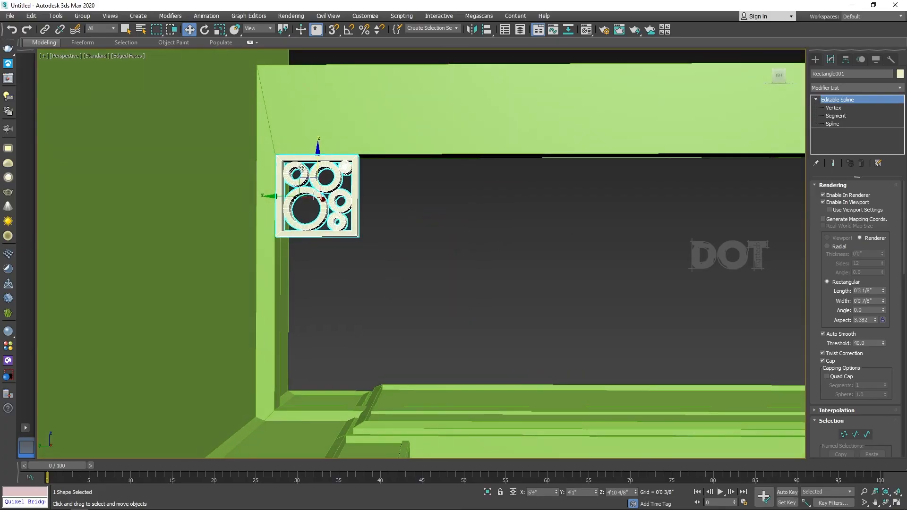
{"action": "left_click_drag", "start_coordinate": [318, 159], "coordinate": [328, 235], "text": "shift"}
{"action": "left_click", "coordinate": [477, 263]}
{"action": "left_click", "coordinate": [477, 263]}
{"action": "left_click", "coordinate": [454, 300]}
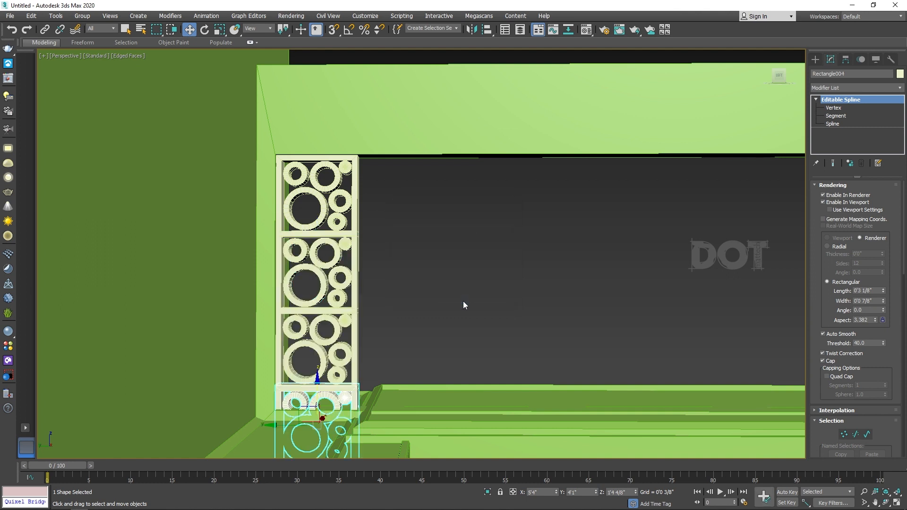
- Raise all four tiles together about 0'10 3/8" along Z so the column rests on the bottom of the opening
{"action": "left_click", "coordinate": [321, 343], "text": "ctrl"}
{"action": "left_click", "coordinate": [321, 269], "text": "ctrl"}
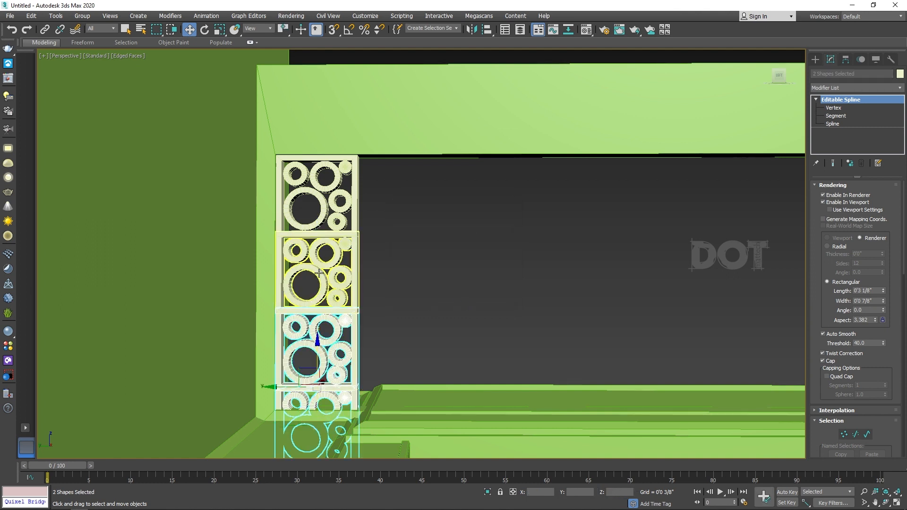
{"action": "left_click", "coordinate": [330, 201], "text": "ctrl"}
{"action": "left_click_drag", "start_coordinate": [316, 278], "coordinate": [333, 221]}
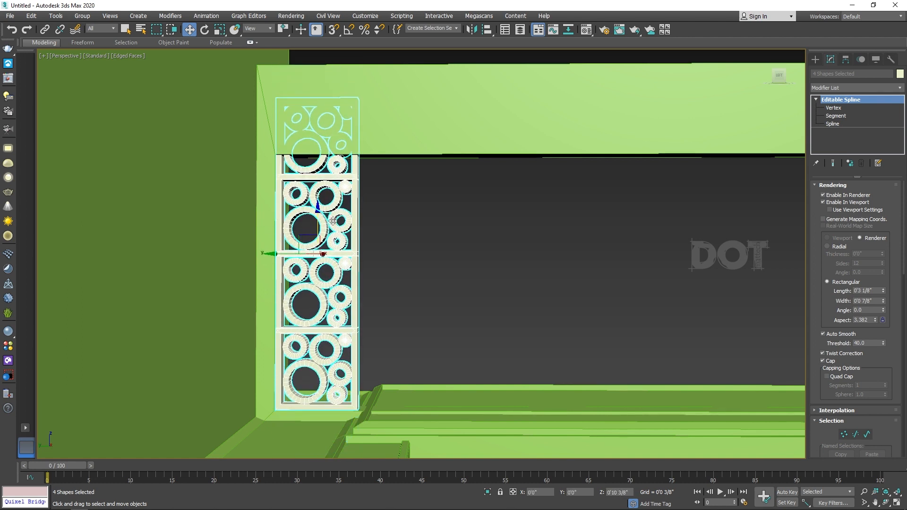
- Raise the frame's top vertices along Z until the opening just clears the top of the tile column
{"action": "scroll", "coordinate": [343, 264], "scroll_direction": "down", "scroll_amount": 5}
{"action": "left_click", "coordinate": [428, 189]}
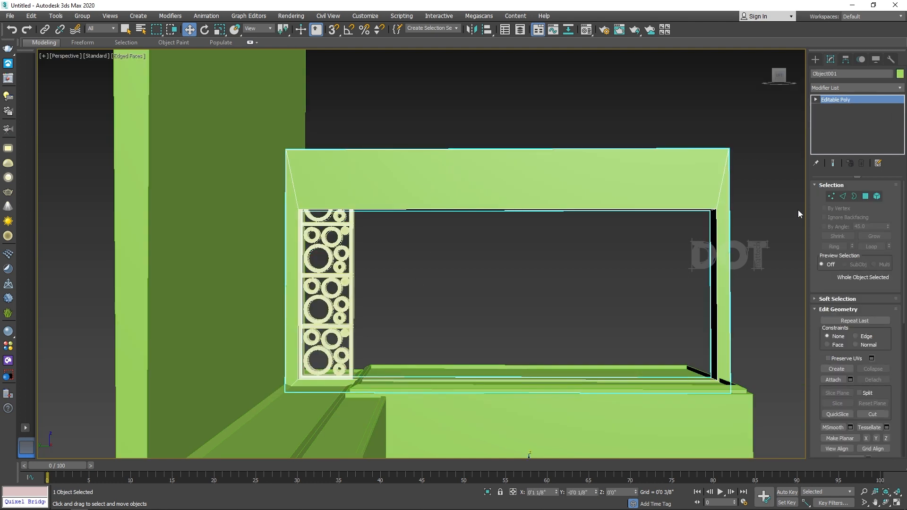
{"action": "left_click", "coordinate": [831, 197]}
{"action": "left_click_drag", "start_coordinate": [107, 290], "coordinate": [106, 285]}
{"action": "left_click_drag", "start_coordinate": [505, 141], "coordinate": [507, 107]}
- Leave vertex editing of the frame and select all four tiles of the column
{"action": "left_click", "coordinate": [388, 224]}
{"action": "middle_click_drag", "start_coordinate": [378, 278], "coordinate": [395, 222], "text": "alt"}
{"action": "left_click_drag", "start_coordinate": [391, 185], "coordinate": [351, 303]}
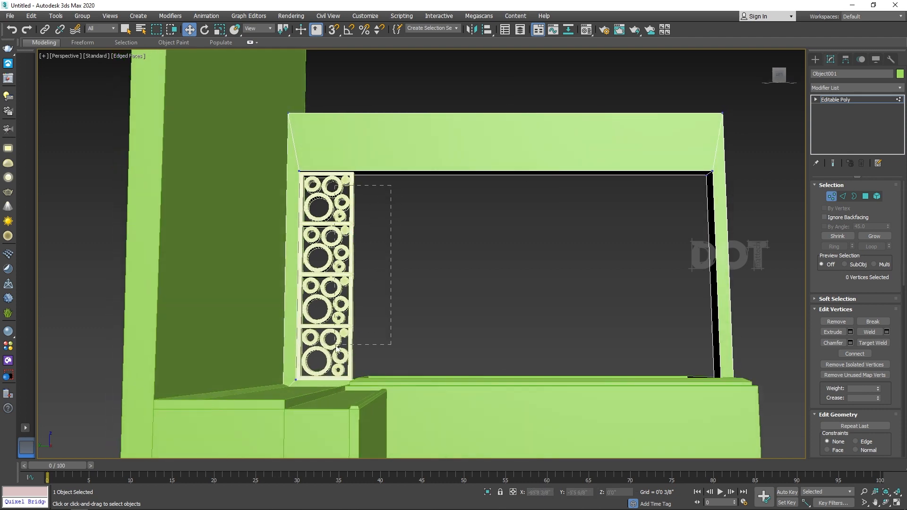
{"action": "left_click", "coordinate": [833, 198]}
{"action": "left_click_drag", "start_coordinate": [386, 202], "coordinate": [349, 307]}
- Try to clone the tile column sideways across the opening as six instances
{"action": "left_click_drag", "start_coordinate": [290, 279], "coordinate": [341, 297], "text": "shift"}
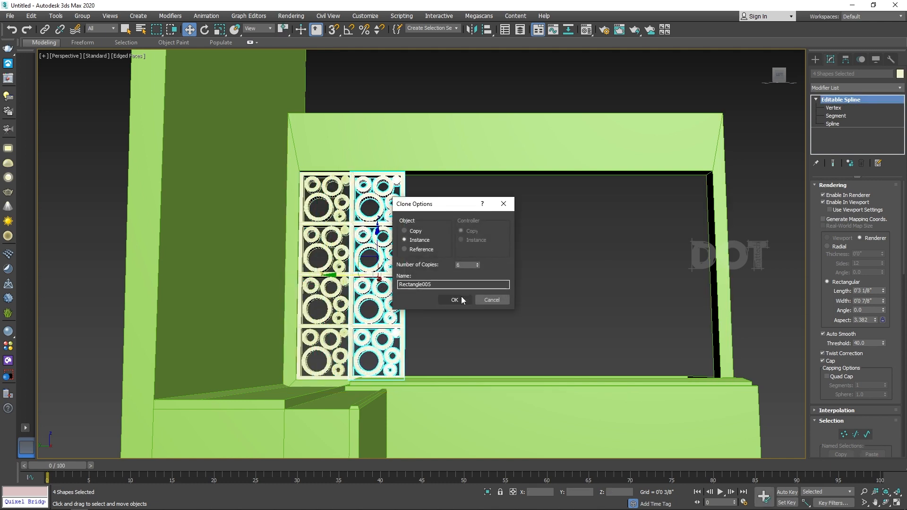
{"action": "left_click", "coordinate": [461, 298]}
{"action": "key", "text": "ctrl+z"}
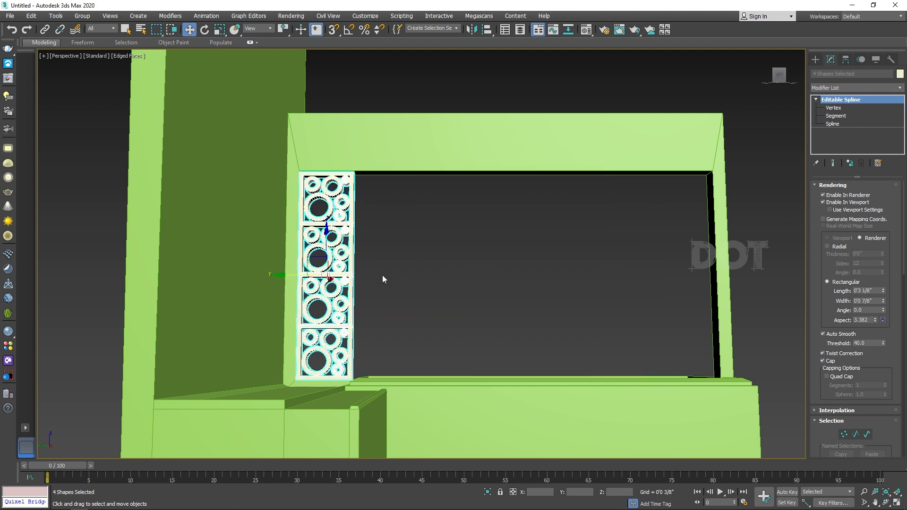
- Clone the tile column as eight side-by-side instances across the opening and delete the last one overlapping the frame's far post
{"action": "mouse_move", "coordinate": [301, 277]}
{"action": "left_mouse_down", "text": "shift"}
{"action": "mouse_move", "coordinate": [354, 277]}
{"action": "mouse_move", "coordinate": [351, 303]}
{"action": "left_mouse_up", "text": "shift"}
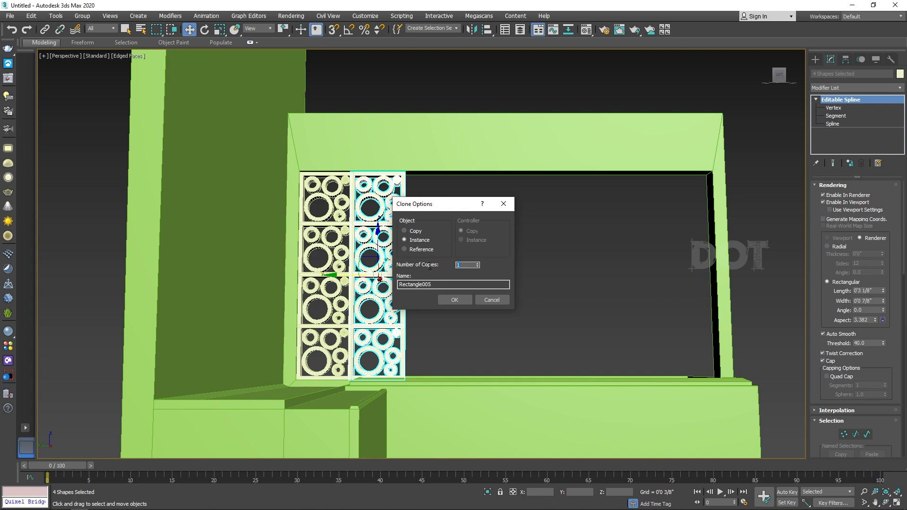
{"action": "left_click", "coordinate": [446, 299]}
{"action": "mouse_move", "coordinate": [614, 190]}
{"action": "middle_mouse_down", "text": "alt"}
{"action": "mouse_move", "coordinate": [636, 196]}
{"action": "mouse_move", "coordinate": [429, 183]}
{"action": "middle_mouse_up", "text": "alt"}
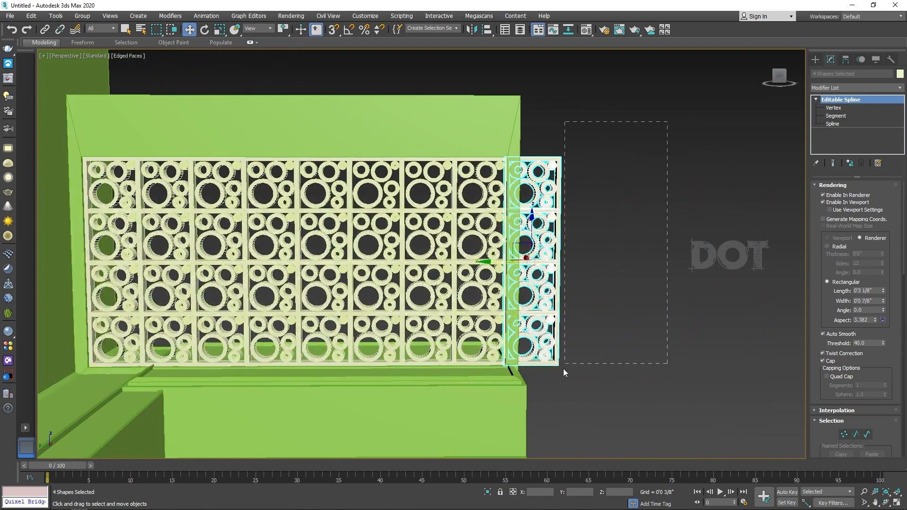
{"action": "left_click_drag", "start_coordinate": [554, 391], "coordinate": [553, 391]}
- Raise the tall wall's four top vertices about 1'3 7/8" along Z and leave vertex editing
{"action": "middle_click_drag", "start_coordinate": [564, 262], "coordinate": [662, 223], "text": "alt"}
{"action": "scroll", "coordinate": [500, 296], "scroll_direction": "down", "scroll_amount": 5}
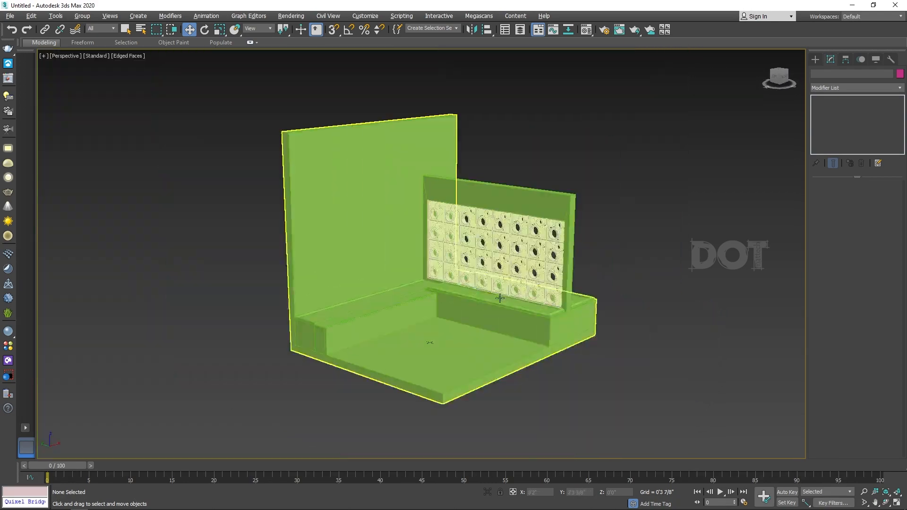
{"action": "middle_click_drag", "start_coordinate": [436, 137], "coordinate": [426, 185], "text": "alt"}
{"action": "left_click", "coordinate": [426, 185]}
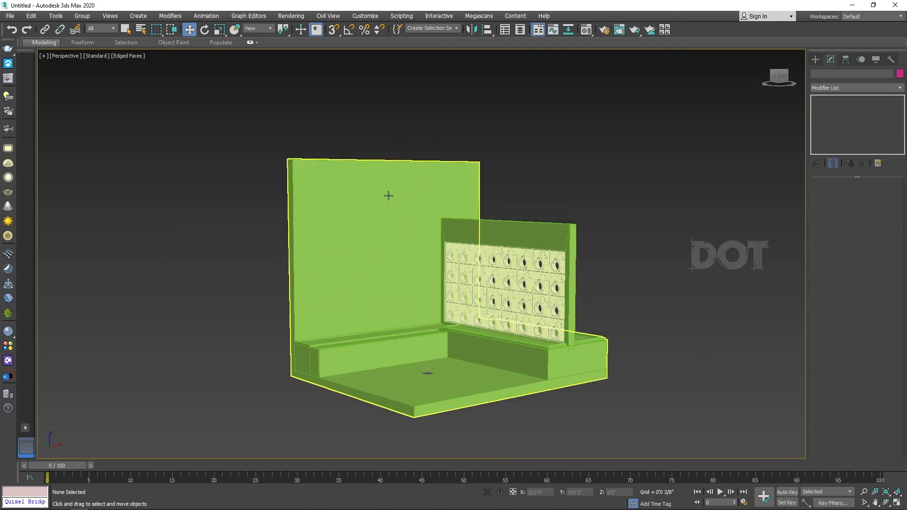
{"action": "left_click", "coordinate": [831, 196]}
{"action": "left_click_drag", "start_coordinate": [249, 190], "coordinate": [250, 189]}
{"action": "left_click_drag", "start_coordinate": [387, 134], "coordinate": [387, 111]}
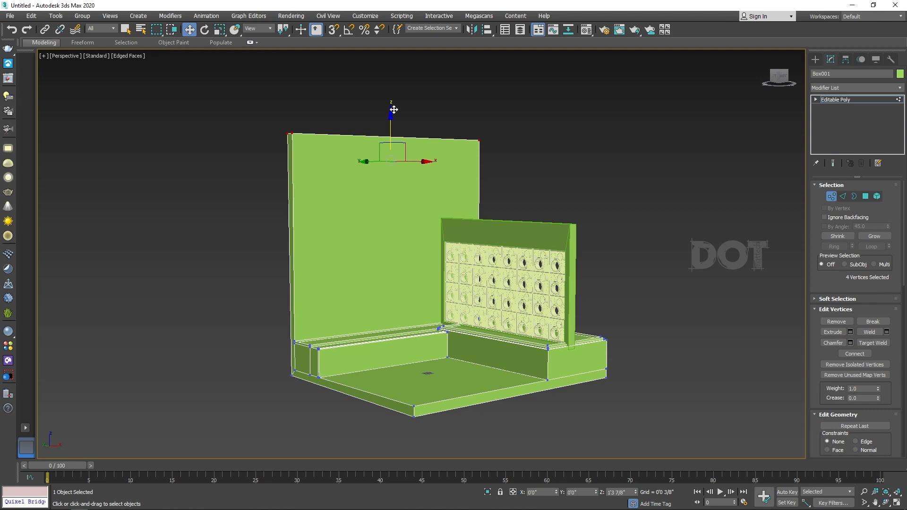
{"action": "left_click", "coordinate": [833, 195]}
- Create a plane about 11'2 7/8" long and 14'5 4/8" wide covering the room's floor area
{"action": "middle_click_drag", "start_coordinate": [584, 189], "coordinate": [477, 231], "text": "alt"}
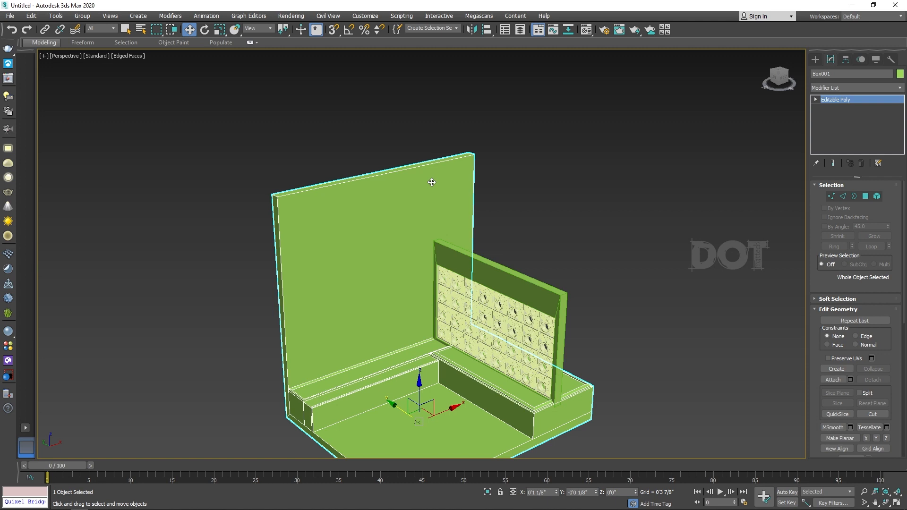
{"action": "left_click", "coordinate": [815, 59]}
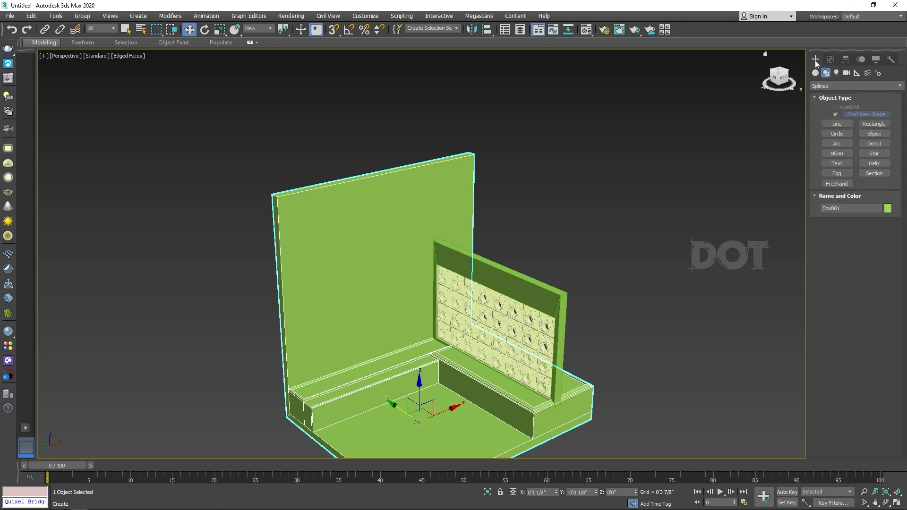
{"action": "left_click", "coordinate": [873, 156]}
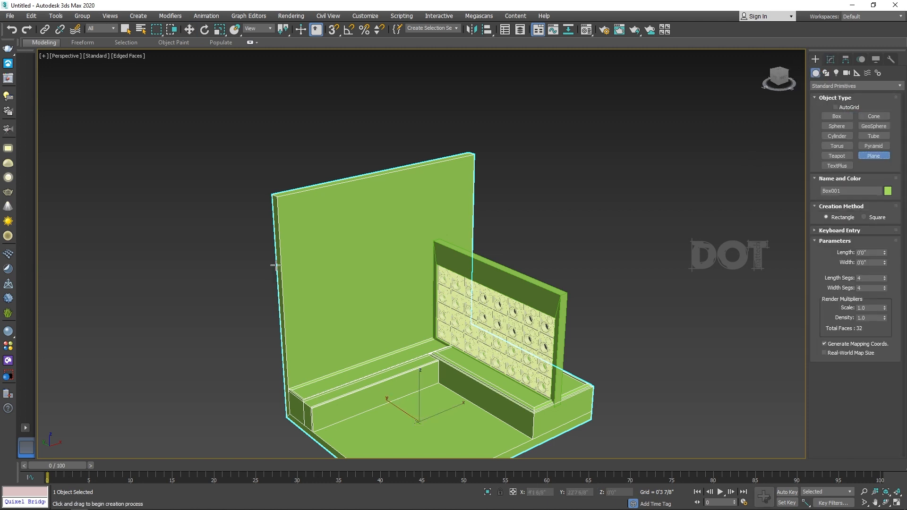
{"action": "scroll", "coordinate": [273, 275], "scroll_direction": "down", "scroll_amount": 3}
{"action": "middle_click_drag", "start_coordinate": [273, 276], "coordinate": [278, 326], "text": "alt"}
{"action": "left_click_drag", "start_coordinate": [279, 326], "coordinate": [484, 338]}
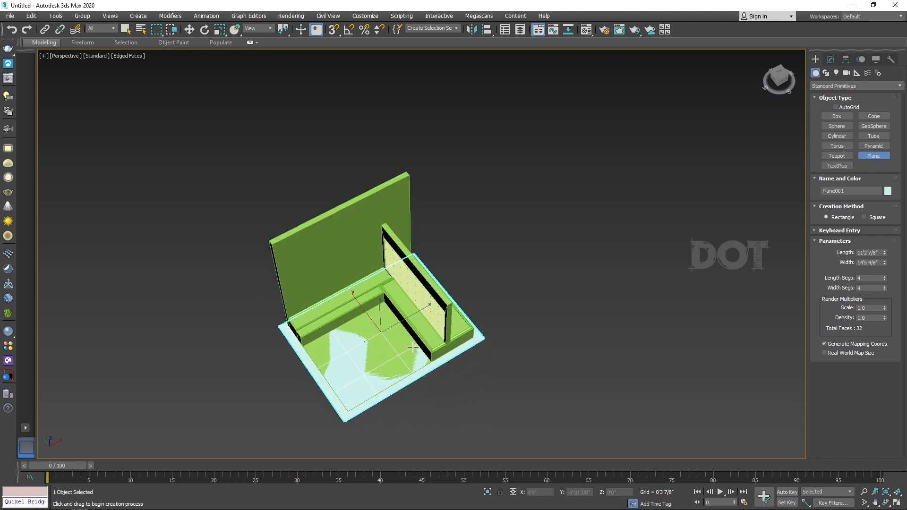
- Move the plane up along Z to about 12'5 7/8", level with the top of the tall wall
{"action": "key", "text": "w"}
{"action": "middle_click_drag", "start_coordinate": [373, 349], "coordinate": [387, 289], "text": "alt"}
{"action": "left_click_drag", "start_coordinate": [381, 293], "coordinate": [397, 201]}
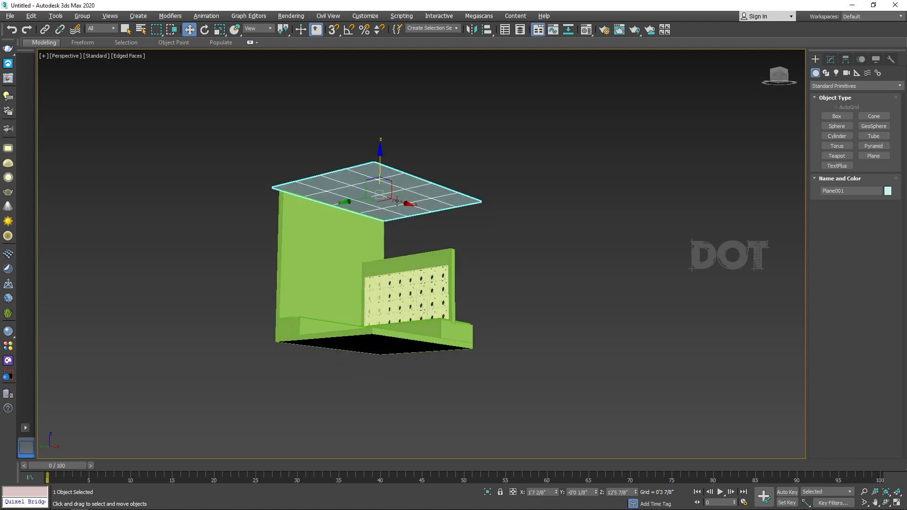
- Set both the length and width segments of the overhead plane to 100
{"action": "scroll", "coordinate": [362, 191], "scroll_direction": "up", "scroll_amount": 2}
{"action": "scroll", "coordinate": [394, 181], "scroll_direction": "up", "scroll_amount": 2}
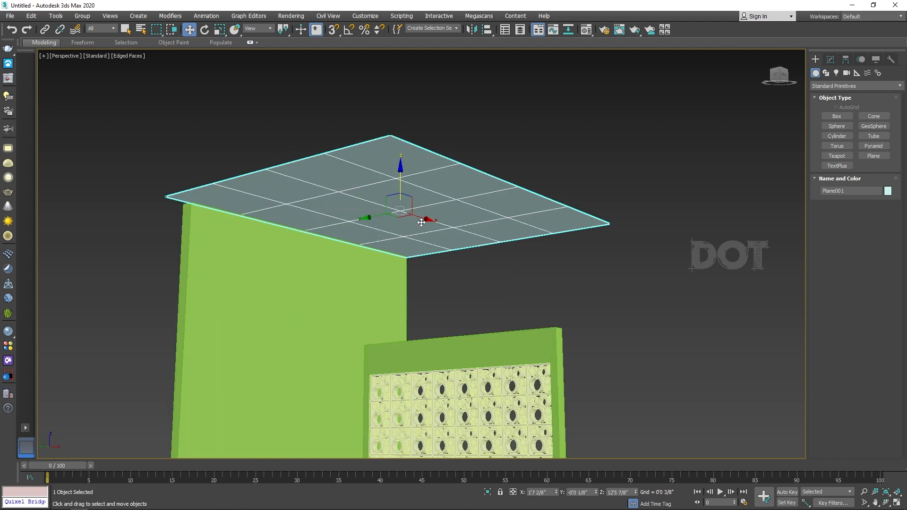
{"action": "left_click", "coordinate": [833, 60]}
{"action": "type", "text": "10"}
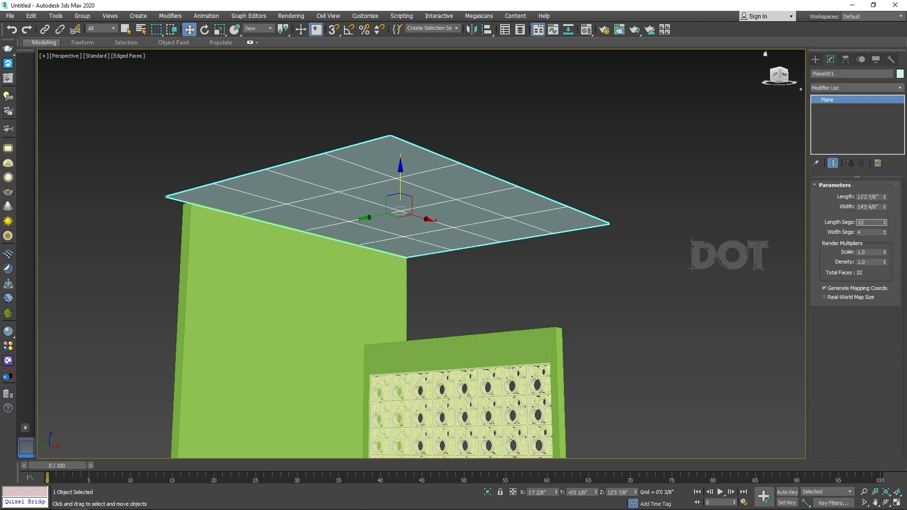
{"action": "type", "text": "0"}
{"action": "key", "text": "Tab"}
{"action": "type", "text": "100"}
{"action": "key", "text": "Return"}
{"action": "middle_click_drag", "start_coordinate": [439, 248], "coordinate": [424, 264], "text": "alt"}
{"action": "scroll", "coordinate": [421, 216], "scroll_direction": "up", "scroll_amount": 3}
{"action": "middle_click_drag", "start_coordinate": [372, 165], "coordinate": [418, 231], "text": "alt"}
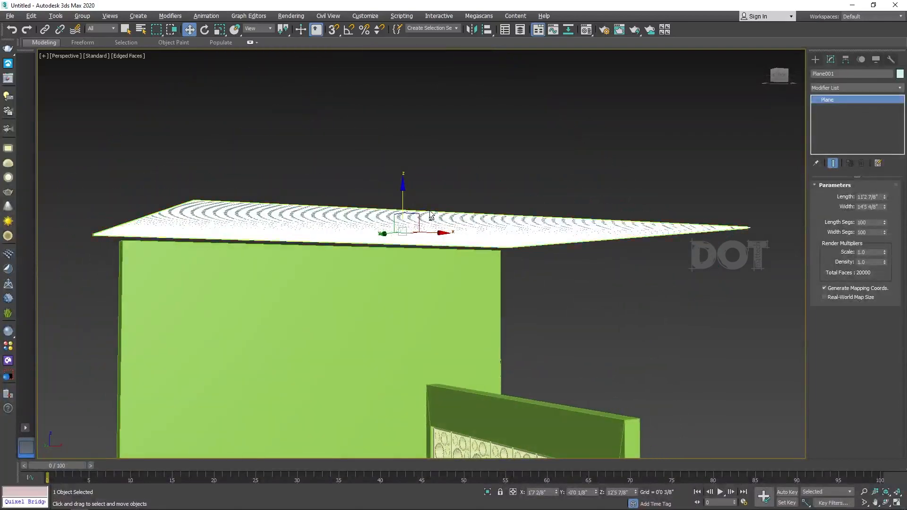
- Add a Wave modifier to the overhead plane and raise its Amplitude 1 to about 0'3 1/8"
{"action": "left_click", "coordinate": [825, 89]}
{"action": "key", "text": "w"}
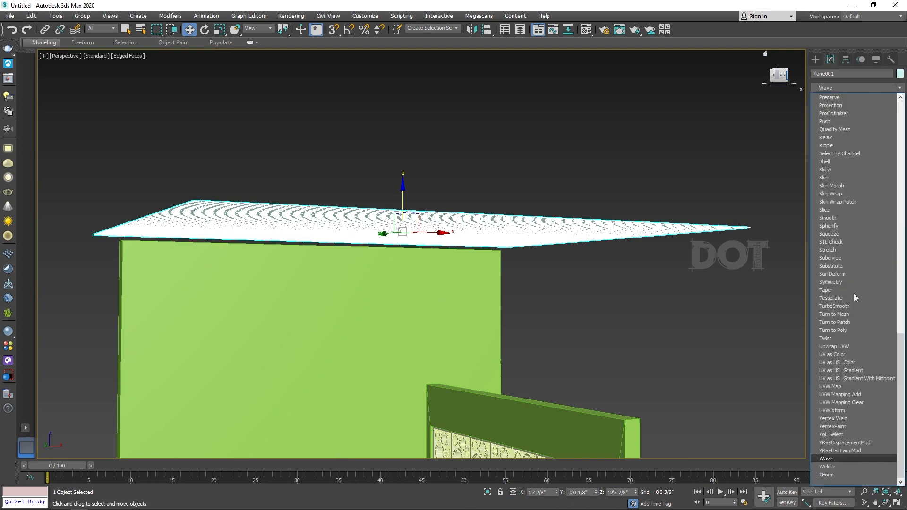
{"action": "left_click", "coordinate": [827, 459]}
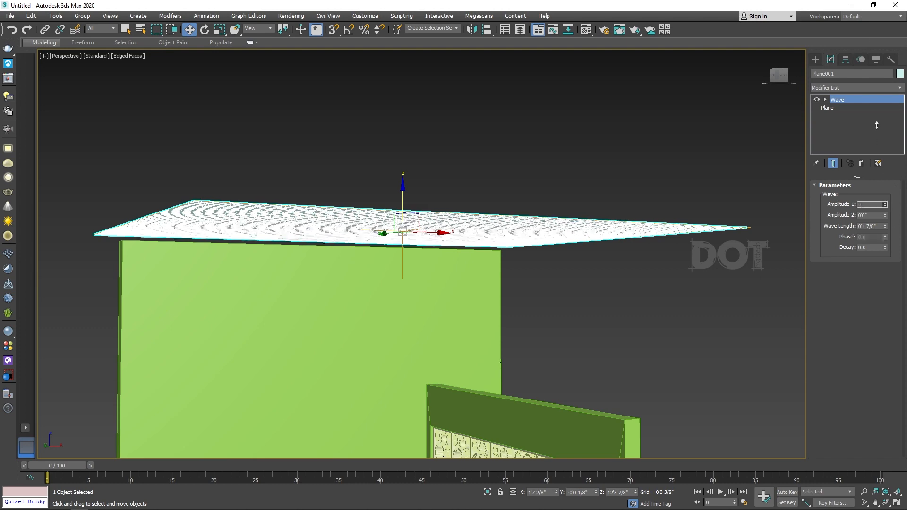
{"action": "left_click_drag", "start_coordinate": [599, 52], "coordinate": [482, 15]}
{"action": "mouse_move", "coordinate": [449, 257]}
{"action": "middle_mouse_down", "text": "alt"}
{"action": "mouse_move", "coordinate": [486, 237]}
{"action": "mouse_move", "coordinate": [516, 162]}
{"action": "middle_mouse_up", "text": "alt"}
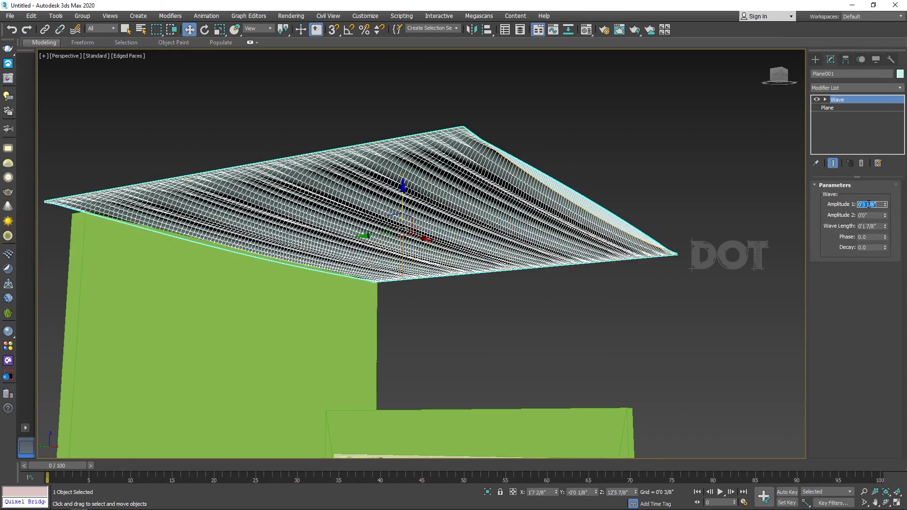
- Set the wave's Amplitude 1 to 0'2 3/8", Amplitude 2 to 0'1 3/8" and Wave Length to 0'1 5/8"
{"action": "type", "text": "0"}
{"action": "key", "text": "Tab"}
{"action": "left_click_drag", "start_coordinate": [883, 190], "coordinate": [827, 84]}
{"action": "mouse_move", "coordinate": [472, 236]}
{"action": "middle_mouse_down", "text": "alt"}
{"action": "mouse_move", "coordinate": [480, 183]}
{"action": "mouse_move", "coordinate": [479, 197]}
{"action": "mouse_move", "coordinate": [455, 197]}
{"action": "middle_mouse_up", "text": "alt"}
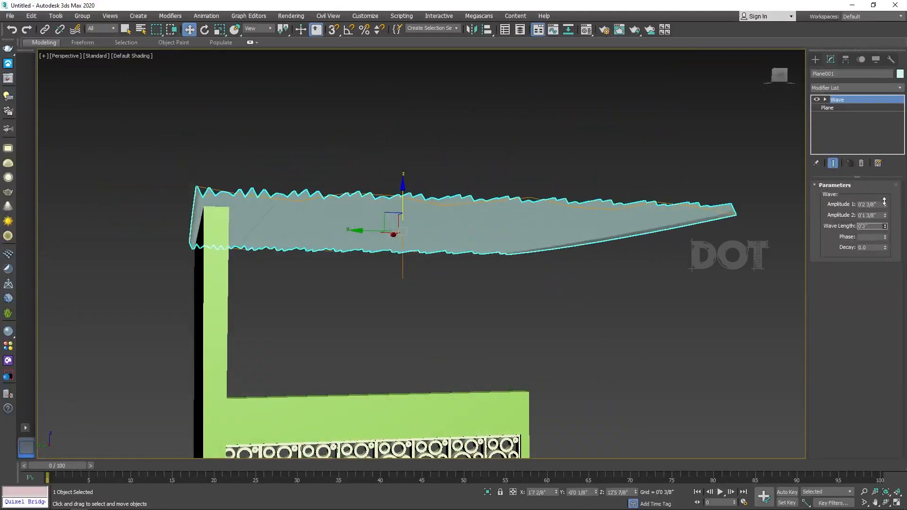
{"action": "mouse_move", "coordinate": [888, 231]}
{"action": "left_mouse_down"}
{"action": "mouse_move", "coordinate": [890, 244]}
{"action": "mouse_move", "coordinate": [890, 231]}
{"action": "left_mouse_up"}
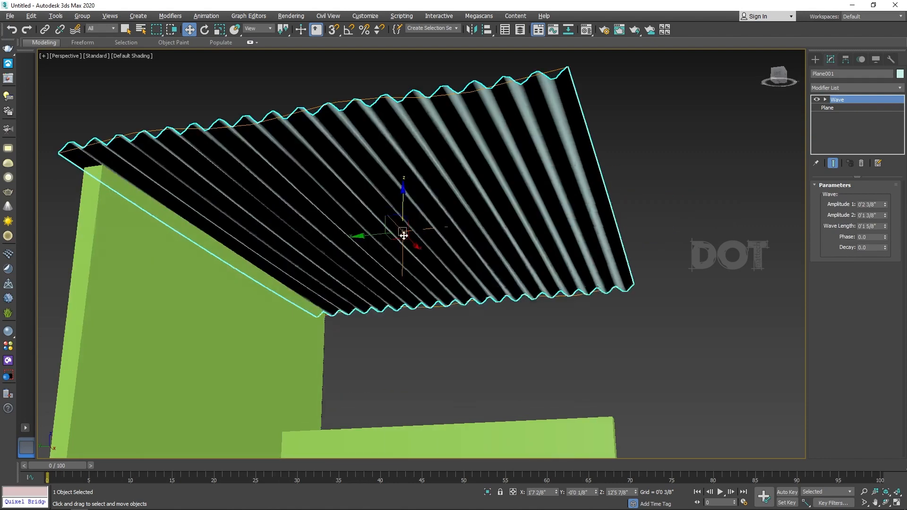
{"action": "mouse_move", "coordinate": [403, 235]}
{"action": "middle_mouse_down", "text": "alt"}
{"action": "mouse_move", "coordinate": [408, 227]}
{"action": "mouse_move", "coordinate": [417, 242]}
{"action": "middle_mouse_up", "text": "alt"}
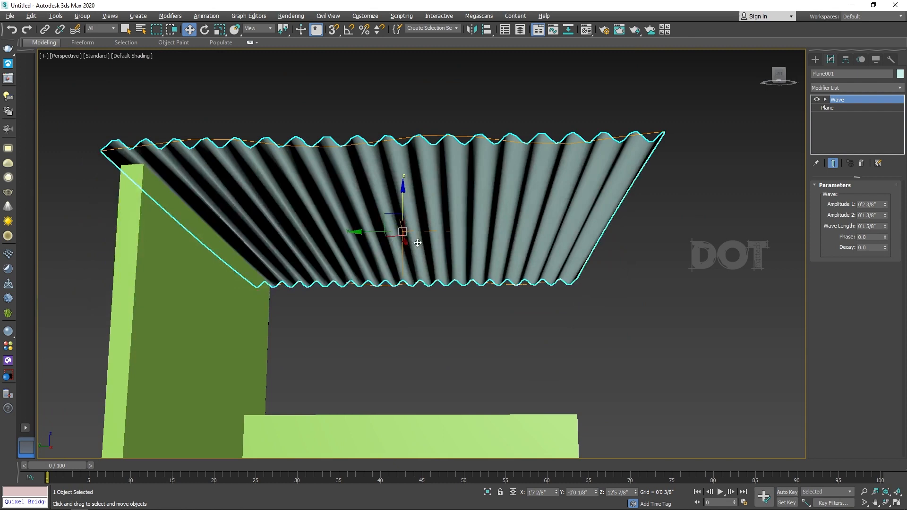
- Set the wave's Phase to 1.9 and Wave Length to 0'1 3/8", narrowing the corrugated sheet to roughly half its width
{"action": "key", "text": "e"}
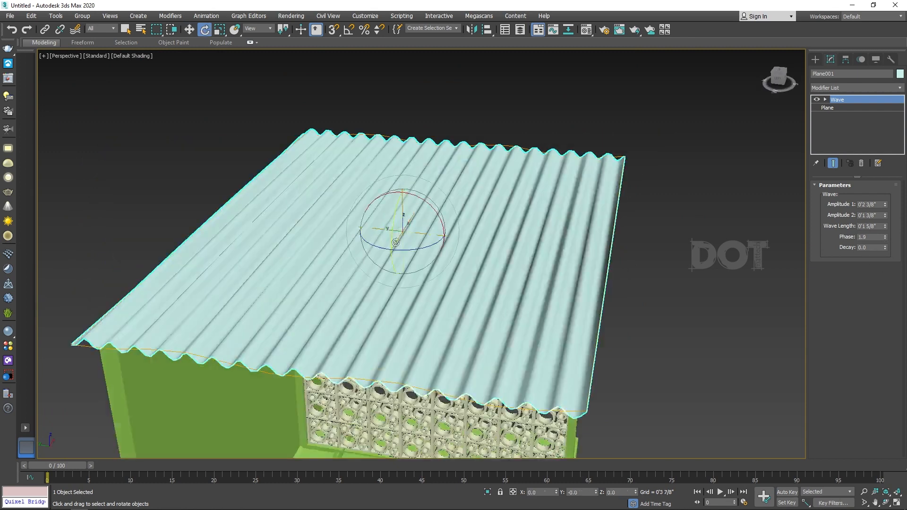
{"action": "key", "text": "r"}
{"action": "middle_click_drag", "start_coordinate": [411, 236], "coordinate": [421, 232], "text": "alt"}
{"action": "left_click_drag", "start_coordinate": [421, 231], "coordinate": [419, 234]}
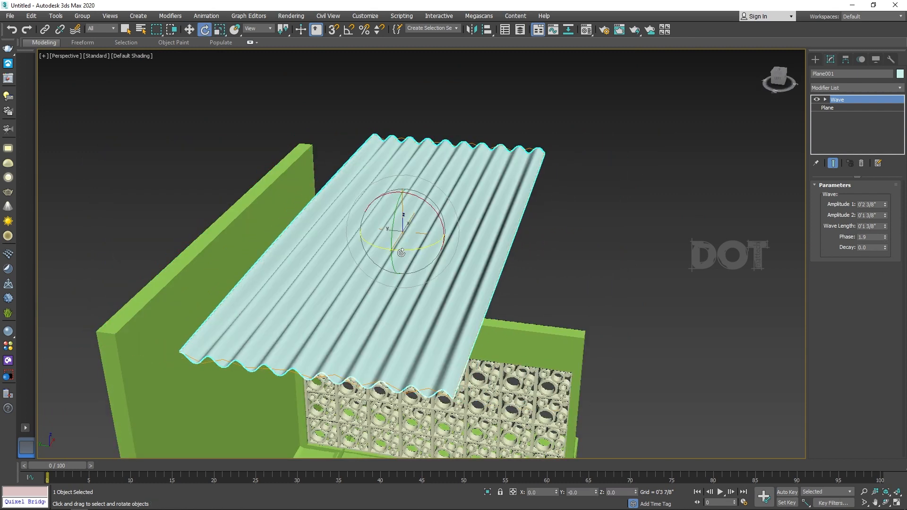
- Rotate the corrugated sheet 90 degrees about Z with angle snapping enabled
{"action": "left_click_drag", "start_coordinate": [402, 251], "coordinate": [481, 258]}
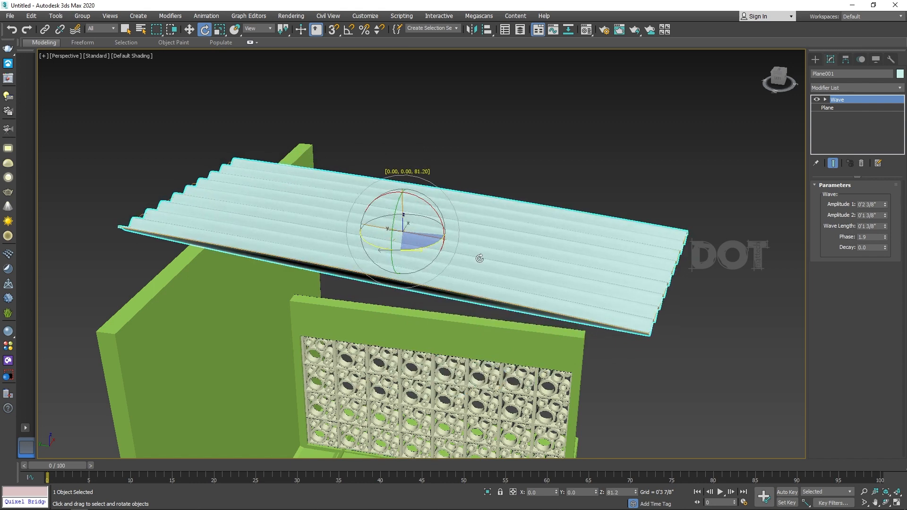
{"action": "key", "text": "ctrl+z"}
{"action": "key", "text": "a"}
{"action": "left_click_drag", "start_coordinate": [409, 252], "coordinate": [453, 254]}
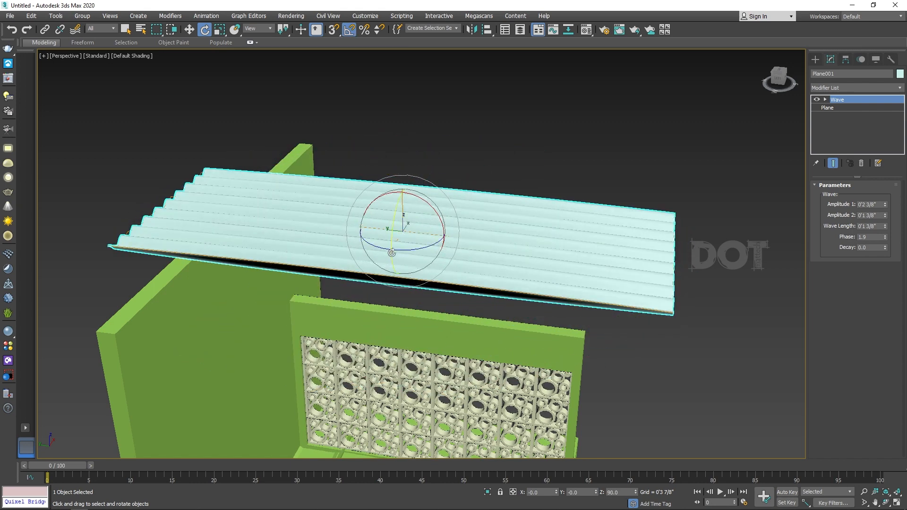
- Position the rotated sheet over the room and copy it side by side to form a wider roof covering
{"action": "key", "text": "t"}
{"action": "key", "text": "F3"}
{"action": "scroll", "coordinate": [308, 249], "scroll_direction": "down", "scroll_amount": 5}
{"action": "key", "text": "w"}
{"action": "mouse_move", "coordinate": [365, 281]}
{"action": "left_mouse_down"}
{"action": "mouse_move", "coordinate": [415, 287]}
{"action": "mouse_move", "coordinate": [340, 288]}
{"action": "mouse_move", "coordinate": [349, 287]}
{"action": "left_mouse_up"}
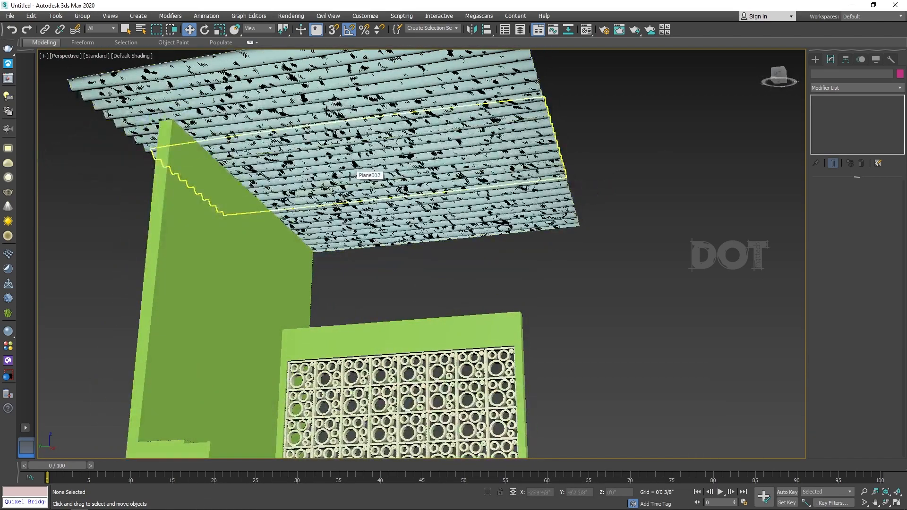
- Create a box beam under the roof sheets with length 0'3 2/8", width 0'1 5/8" and height about -3'0 3/8"
{"action": "middle_click_drag", "start_coordinate": [350, 176], "coordinate": [345, 200], "text": "alt"}
{"action": "left_click", "coordinate": [815, 59]}
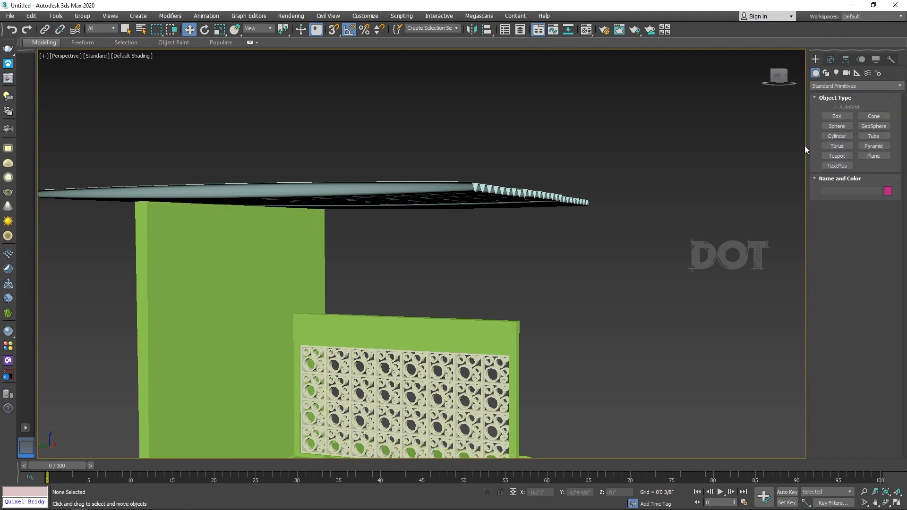
{"action": "left_click", "coordinate": [841, 116]}
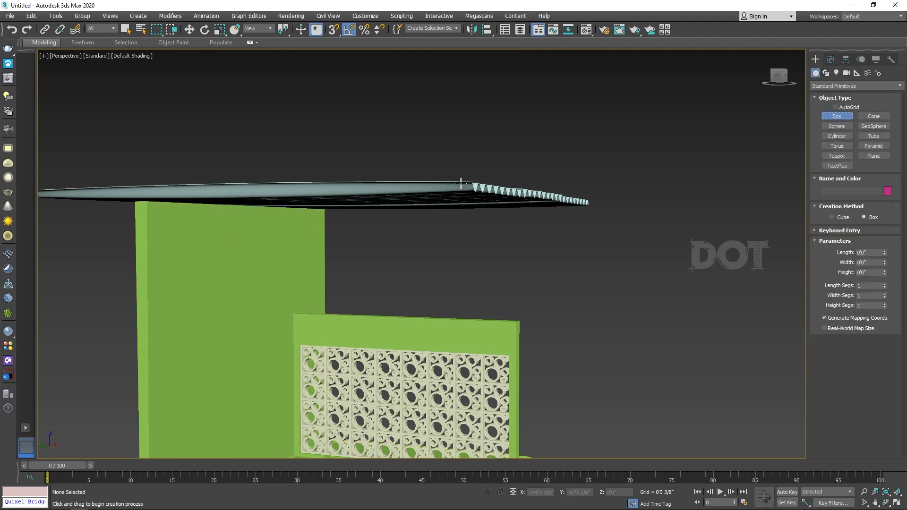
{"action": "key", "text": "f"}
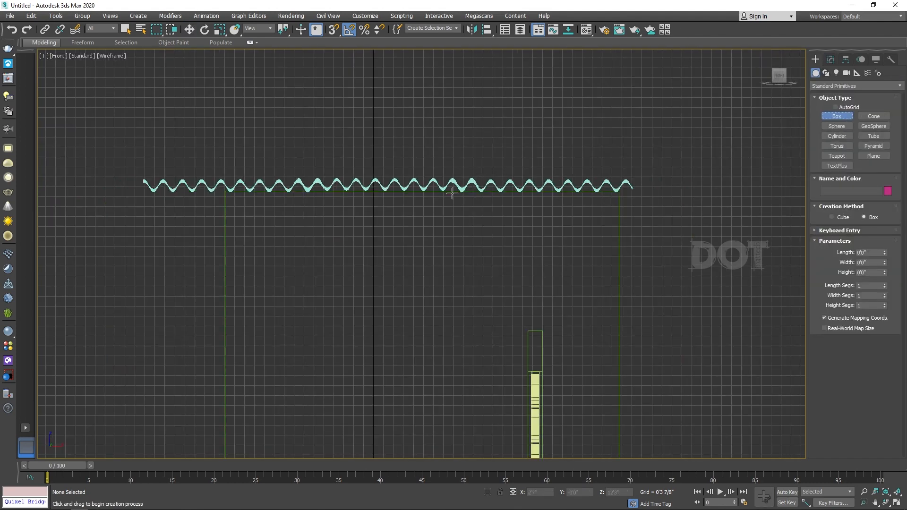
{"action": "key", "text": "l"}
{"action": "scroll", "coordinate": [433, 202], "scroll_direction": "down", "scroll_amount": 5}
{"action": "scroll", "coordinate": [409, 110], "scroll_direction": "up", "scroll_amount": 3}
{"action": "left_click_drag", "start_coordinate": [370, 93], "coordinate": [374, 98]}
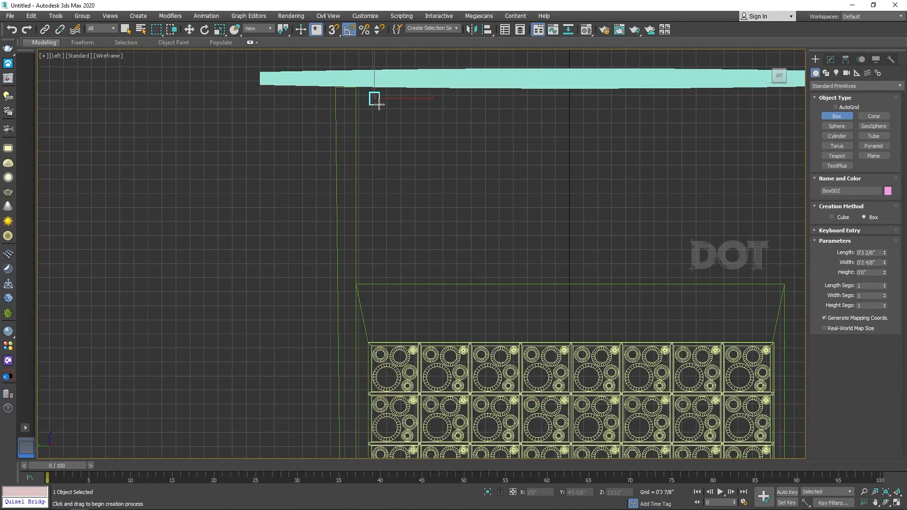
{"action": "key", "text": "f"}
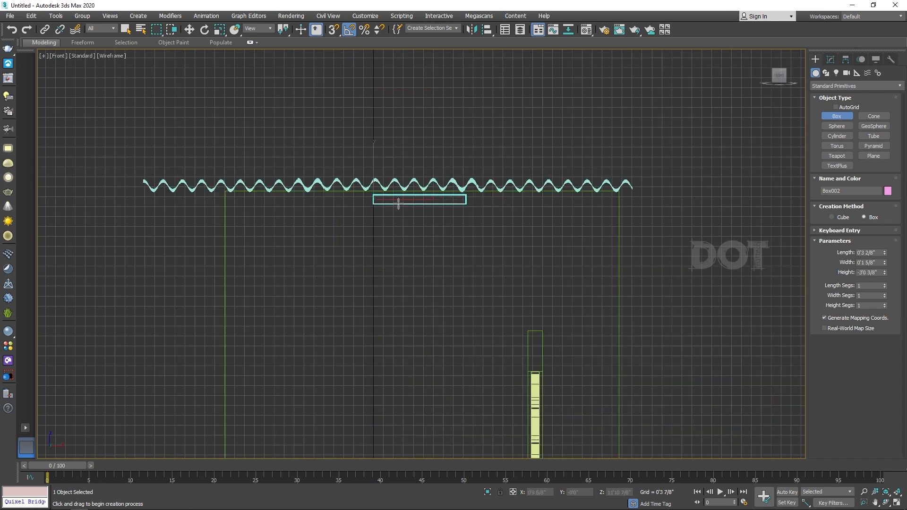
{"action": "right_click", "coordinate": [398, 202]}
- Move the beam to the roof's edge at about X -7'5 7/8" and extend its height to -16'1"
{"action": "key", "text": "w"}
{"action": "left_click_drag", "start_coordinate": [399, 202], "coordinate": [181, 210]}
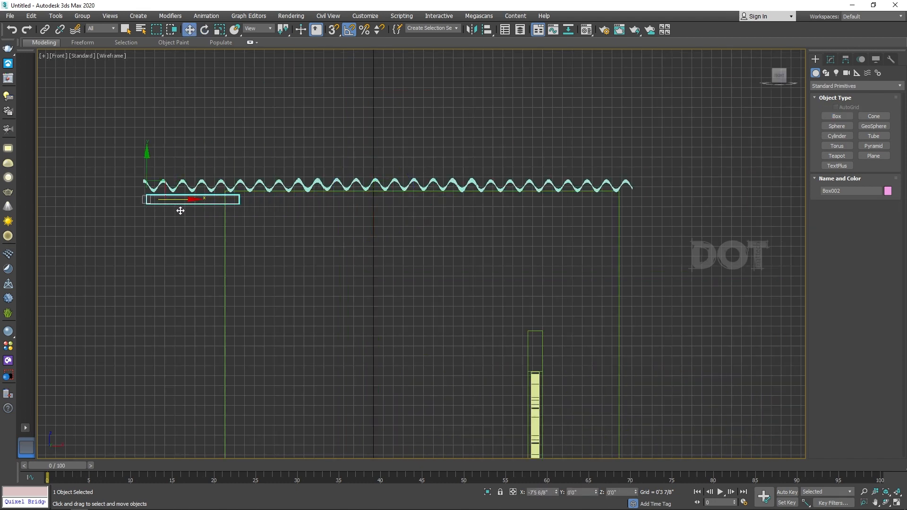
{"action": "left_click", "coordinate": [831, 59]}
{"action": "left_click_drag", "start_coordinate": [885, 216], "coordinate": [17, 402]}
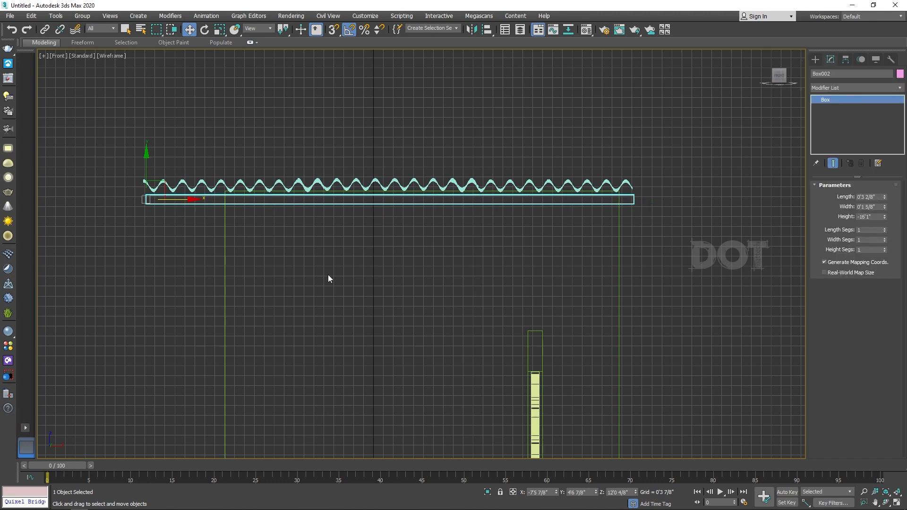
- Clone the beam along Y as three evenly spaced instances beneath the corrugated roof
{"action": "key", "text": "t"}
{"action": "key", "text": "F3"}
{"action": "scroll", "coordinate": [258, 225], "scroll_direction": "up", "scroll_amount": 3}
{"action": "key", "text": "F3"}
{"action": "left_click_drag", "start_coordinate": [207, 230], "coordinate": [345, 228], "text": "shift"}
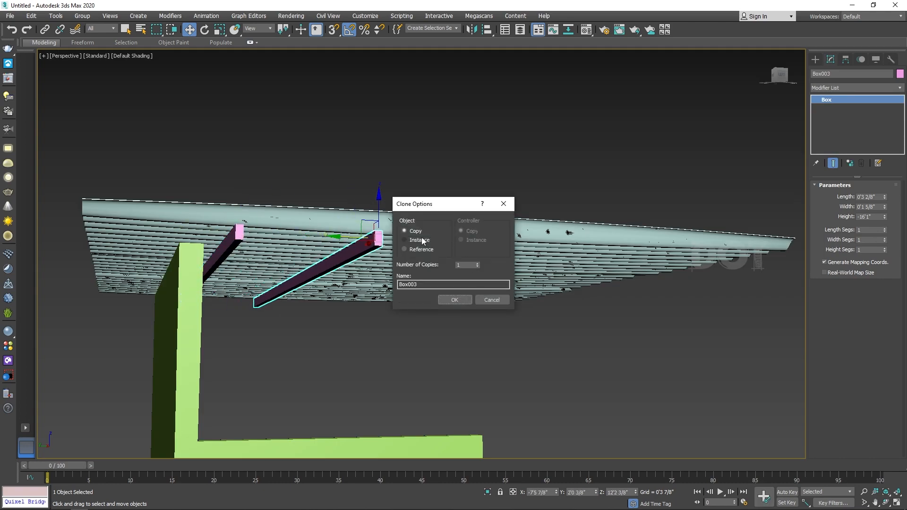
{"action": "left_click", "coordinate": [476, 262]}
{"action": "left_click", "coordinate": [477, 263]}
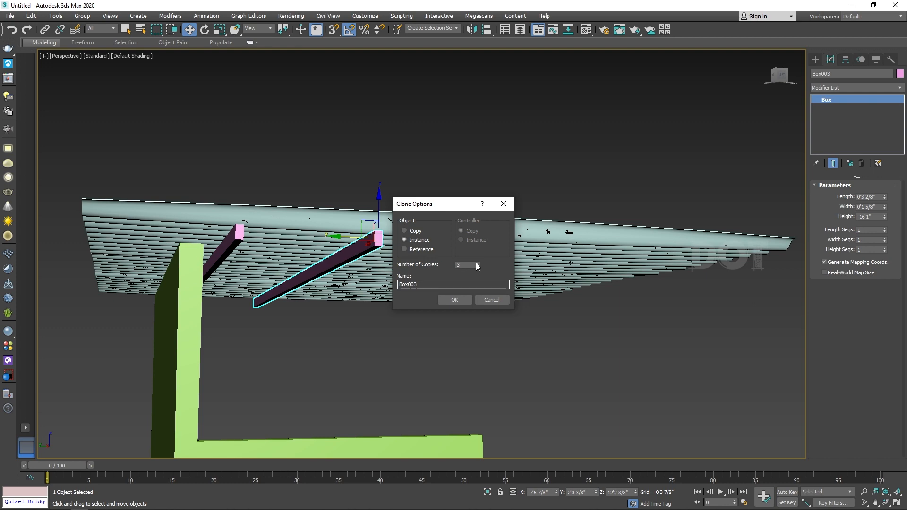
{"action": "left_click", "coordinate": [454, 299]}
- Select the three corrugated sheets and clone them along Y to extend the roof beyond the beams
{"action": "middle_click_drag", "start_coordinate": [473, 290], "coordinate": [582, 258], "text": "alt"}
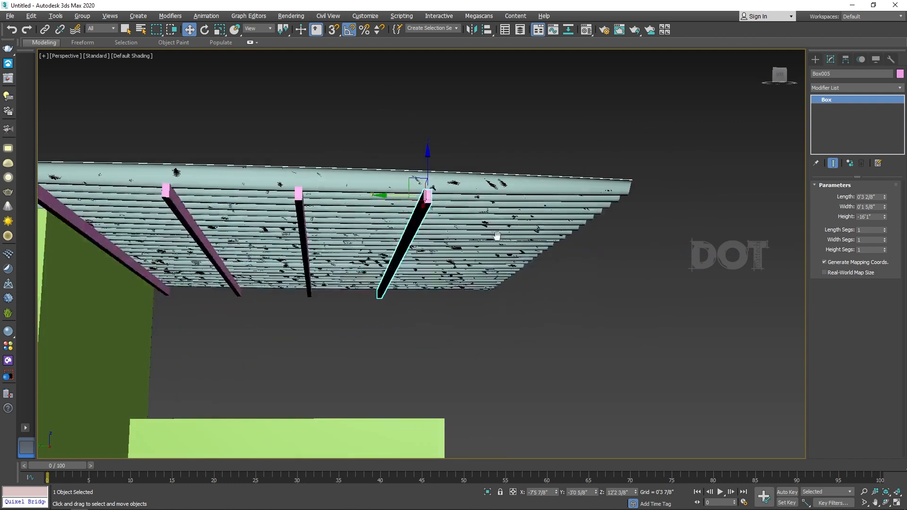
{"action": "left_click_drag", "start_coordinate": [463, 90], "coordinate": [462, 88]}
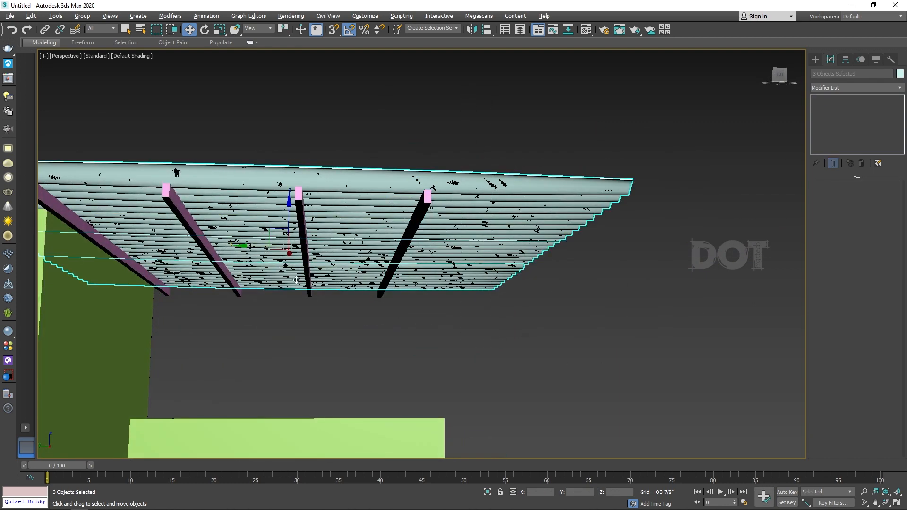
{"action": "mouse_move", "coordinate": [251, 246]}
{"action": "left_mouse_down"}
{"action": "mouse_move", "coordinate": [543, 254]}
{"action": "mouse_move", "coordinate": [516, 259]}
{"action": "left_mouse_up"}
{"action": "left_click", "coordinate": [457, 299]}
- Raise the three cloned roof sheets by about 0'0 7/8" where they overlap the original sheets
{"action": "key", "text": "f"}
{"action": "scroll", "coordinate": [377, 156], "scroll_direction": "up", "scroll_amount": 5}
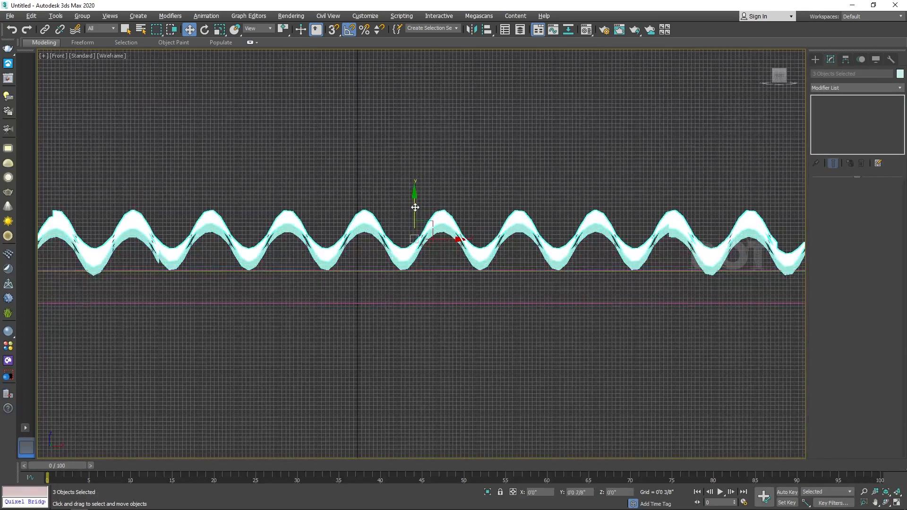
{"action": "key", "text": "p"}
{"action": "middle_click_drag", "start_coordinate": [466, 199], "coordinate": [387, 236], "text": "alt"}
{"action": "middle_click_drag", "start_coordinate": [387, 236], "coordinate": [351, 356]}
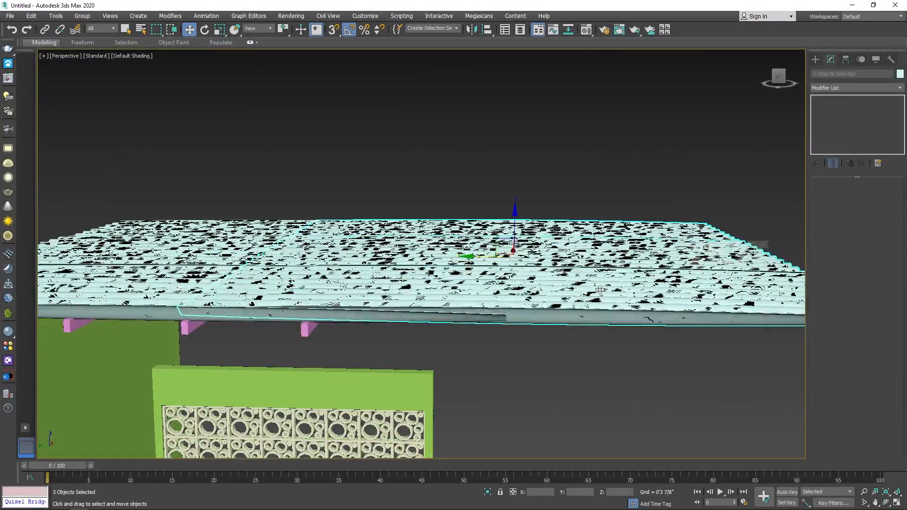
{"action": "middle_click_drag", "start_coordinate": [551, 190], "coordinate": [552, 105], "text": "alt"}
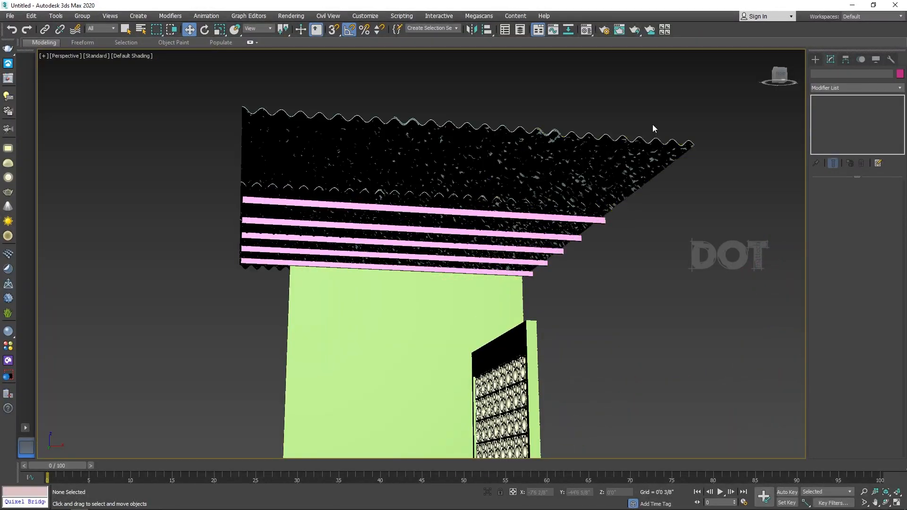
- Clone a roof beam as a perpendicular cross beam beneath the others, with length 0'5 6/8" and width 0'2 3/8"
{"action": "middle_click_drag", "start_coordinate": [529, 236], "coordinate": [534, 207], "text": "alt"}
{"action": "left_click", "coordinate": [525, 223]}
{"action": "key", "text": "e"}
{"action": "left_click_drag", "start_coordinate": [254, 176], "coordinate": [297, 192], "text": "shift"}
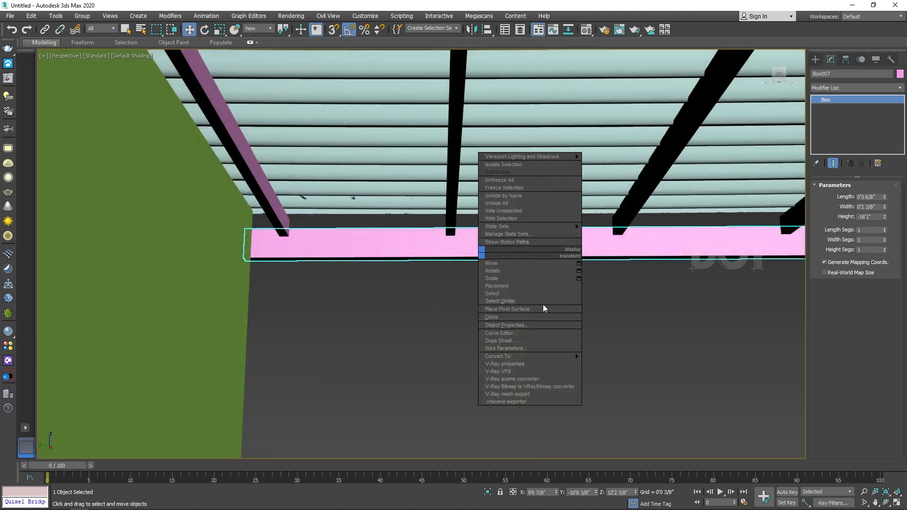
- Convert the cross beam to Editable Poly and connect its long edges with an edge loop placed near the wall end
{"action": "mouse_move", "coordinate": [580, 358]}
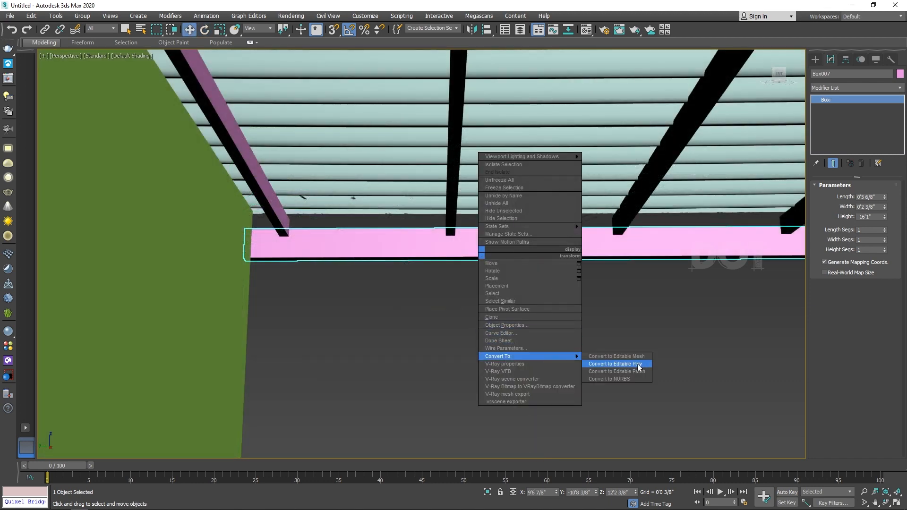
{"action": "left_click", "coordinate": [614, 363]}
{"action": "left_click", "coordinate": [843, 200]}
{"action": "left_click_drag", "start_coordinate": [358, 320], "coordinate": [351, 185]}
{"action": "left_click", "coordinate": [886, 365]}
{"action": "left_click", "coordinate": [427, 303]}
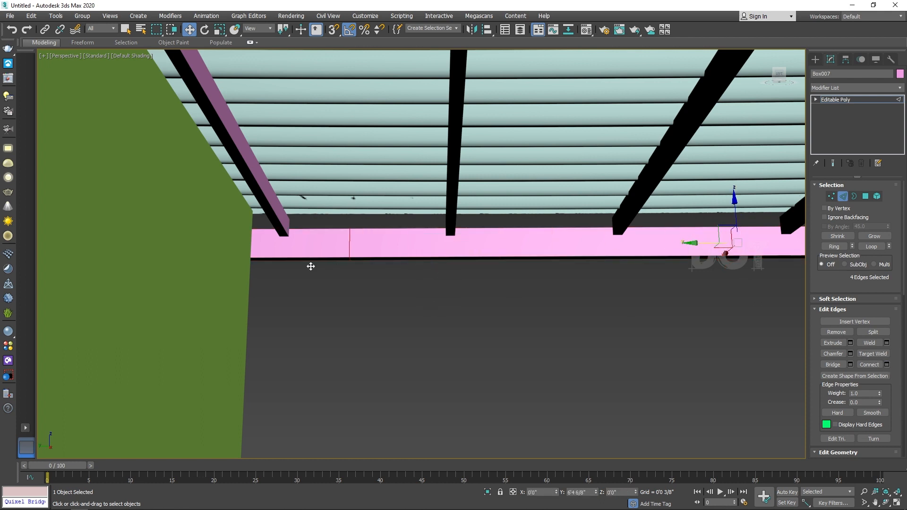
{"action": "left_click_drag", "start_coordinate": [289, 269], "coordinate": [290, 269]}
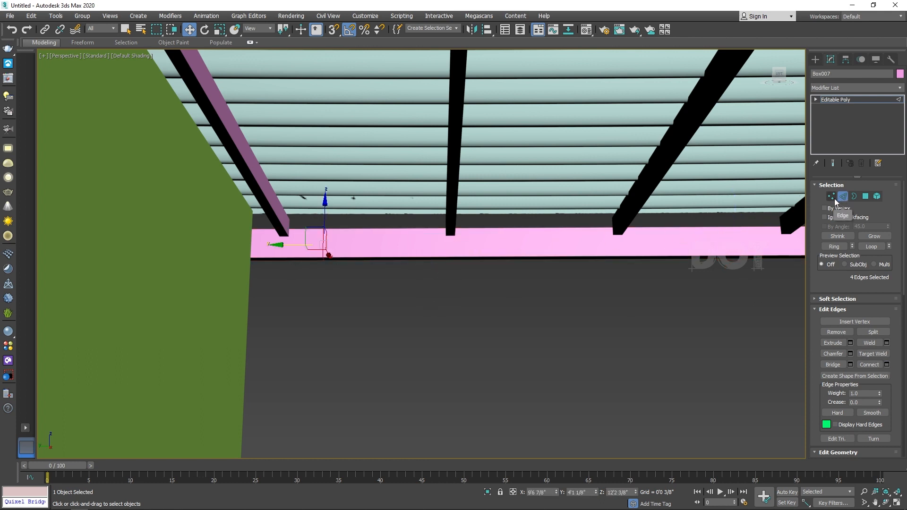
- Lower the bottom vertices at the cross beam's wall end to give the beam a sloped underside
{"action": "left_click", "coordinate": [832, 197]}
{"action": "key", "text": "F3"}
{"action": "key", "text": "F3"}
{"action": "mouse_move", "coordinate": [263, 284]}
{"action": "left_mouse_down"}
{"action": "mouse_move", "coordinate": [233, 249]}
{"action": "mouse_move", "coordinate": [247, 247]}
{"action": "left_mouse_up"}
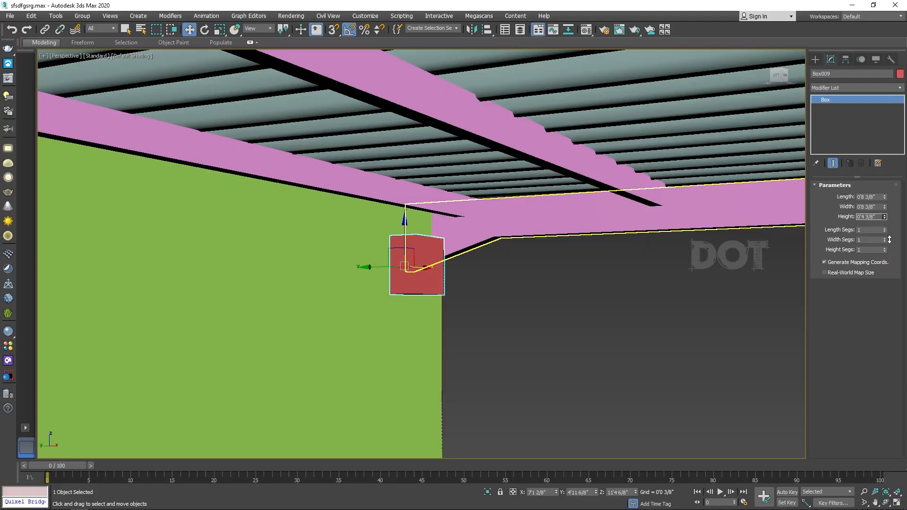
- Convert the red box on the wall near the cross beam's end to Editable Poly
{"action": "middle_click_drag", "start_coordinate": [453, 283], "coordinate": [501, 274], "text": "alt"}
{"action": "right_click", "coordinate": [529, 257]}
{"action": "mouse_move", "coordinate": [527, 362]}
{"action": "left_click", "coordinate": [562, 368]}
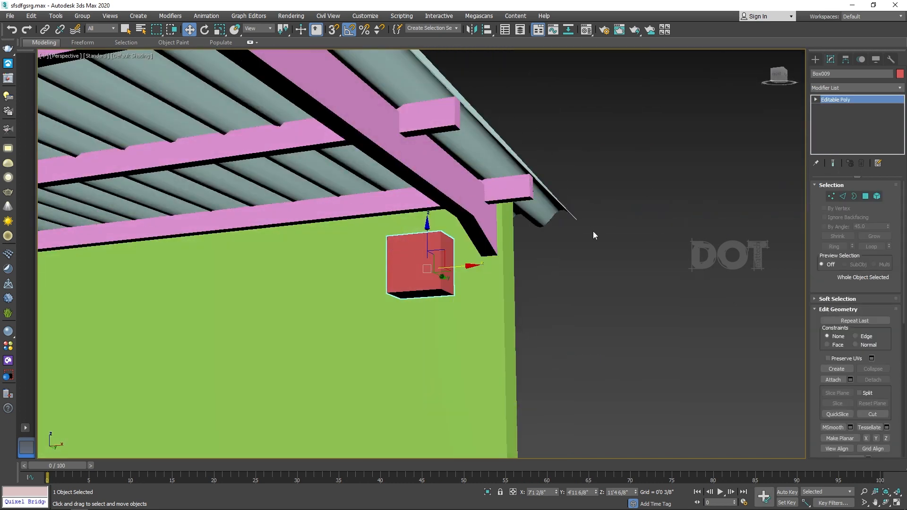
- Bevel the red box's front face with a height of 0'0 2/8" and an outline of -0'0 2/8"
{"action": "key", "text": "4"}
{"action": "left_click", "coordinate": [431, 249]}
{"action": "key", "text": "z"}
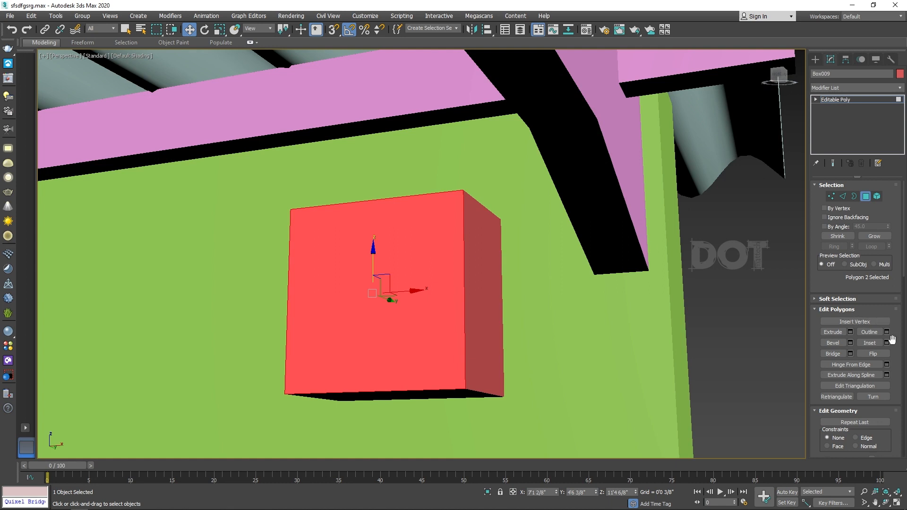
{"action": "left_click", "coordinate": [850, 343]}
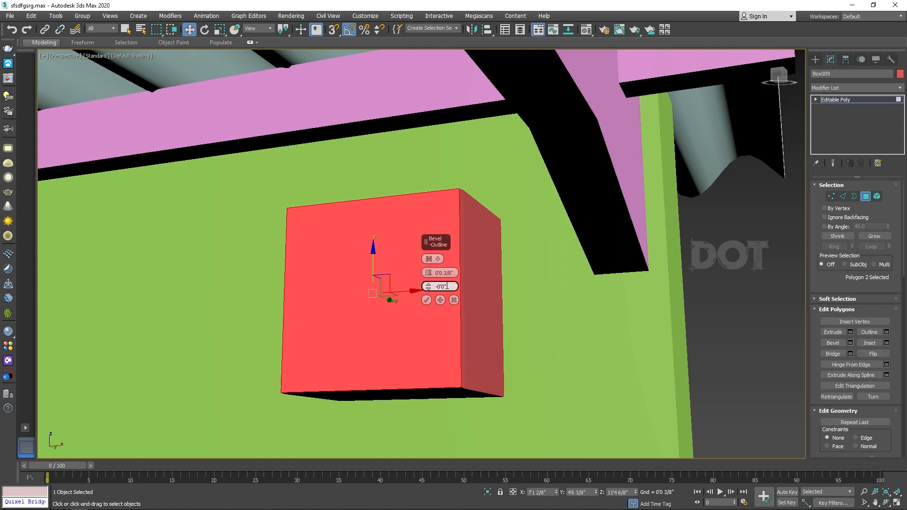
{"action": "left_click_drag", "start_coordinate": [428, 287], "coordinate": [431, 330]}
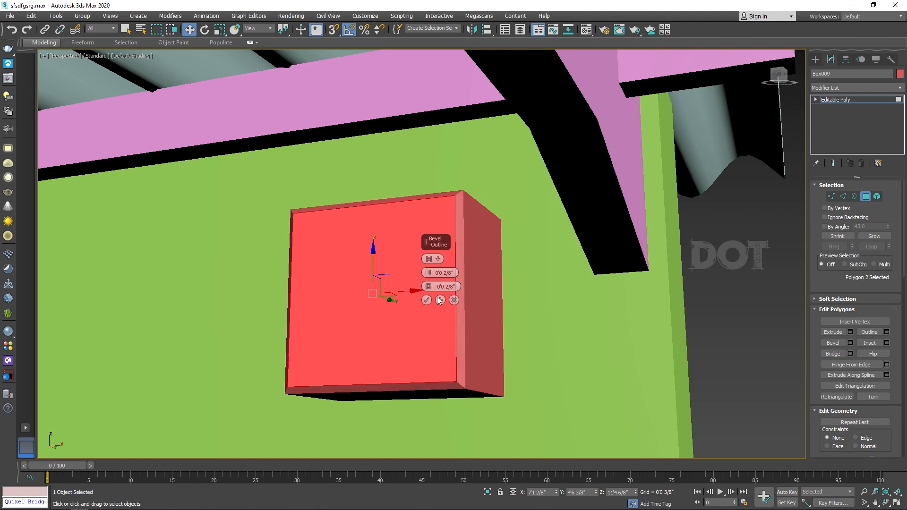
{"action": "left_click", "coordinate": [426, 299]}
- Extrude the red block's front face by 0'0 3/8" and bevel it inward again
{"action": "key", "text": "F4"}
{"action": "left_click", "coordinate": [850, 332]}
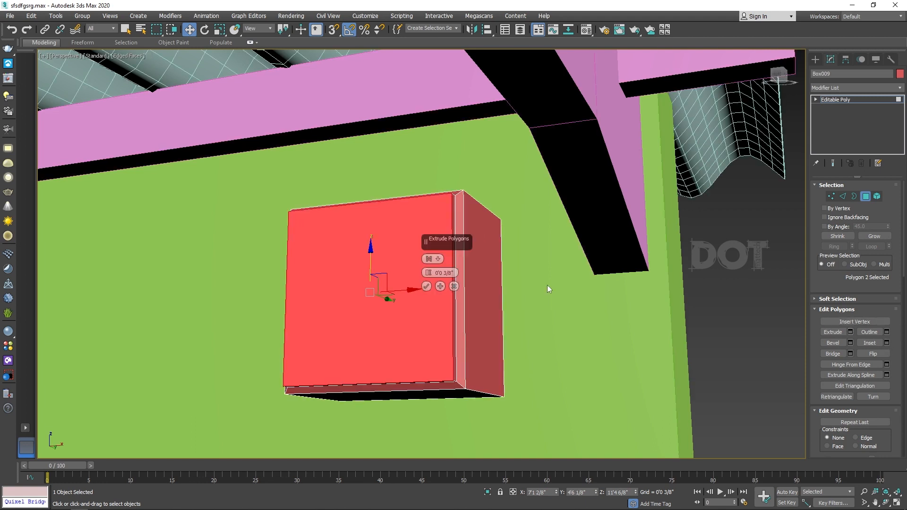
{"action": "left_click", "coordinate": [426, 286]}
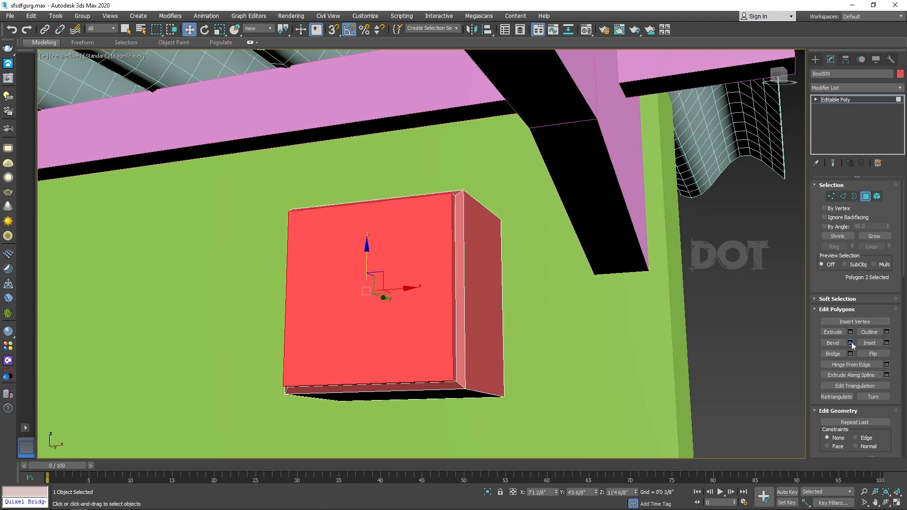
{"action": "left_click", "coordinate": [850, 343]}
{"action": "left_click", "coordinate": [426, 300]}
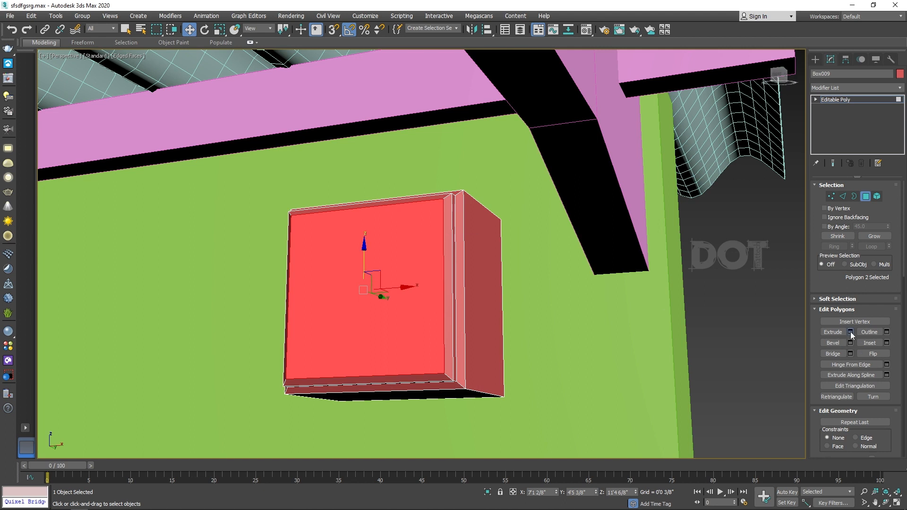
- Extrude the block's front face by 0'0 1/8", then bevel it with height 0'0 2/8" and outline -0'0 2/8"
{"action": "left_click", "coordinate": [850, 332]}
{"action": "left_click_drag", "start_coordinate": [429, 276], "coordinate": [429, 277]}
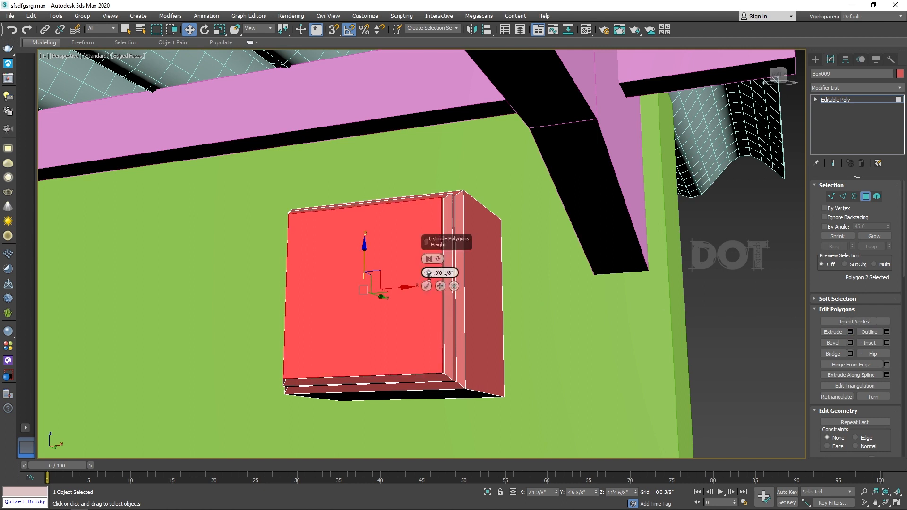
{"action": "left_click", "coordinate": [427, 287]}
{"action": "left_click", "coordinate": [851, 343]}
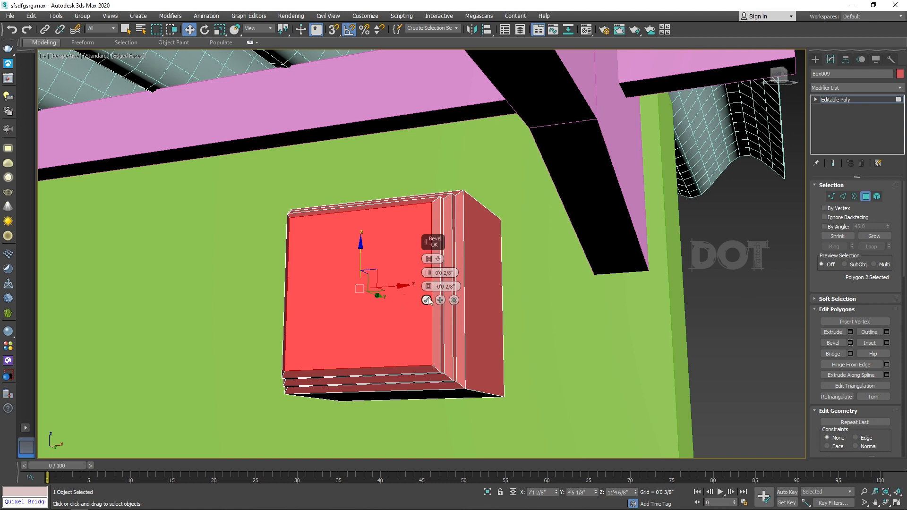
{"action": "left_click", "coordinate": [427, 300]}
- Move the whole stepped red block up the wall to the corner beneath the cross beam's end
{"action": "left_click", "coordinate": [865, 197]}
{"action": "middle_click_drag", "start_coordinate": [405, 222], "coordinate": [424, 286], "text": "alt"}
{"action": "left_click_drag", "start_coordinate": [417, 282], "coordinate": [479, 236]}
{"action": "middle_click_drag", "start_coordinate": [479, 236], "coordinate": [640, 247], "text": "alt"}
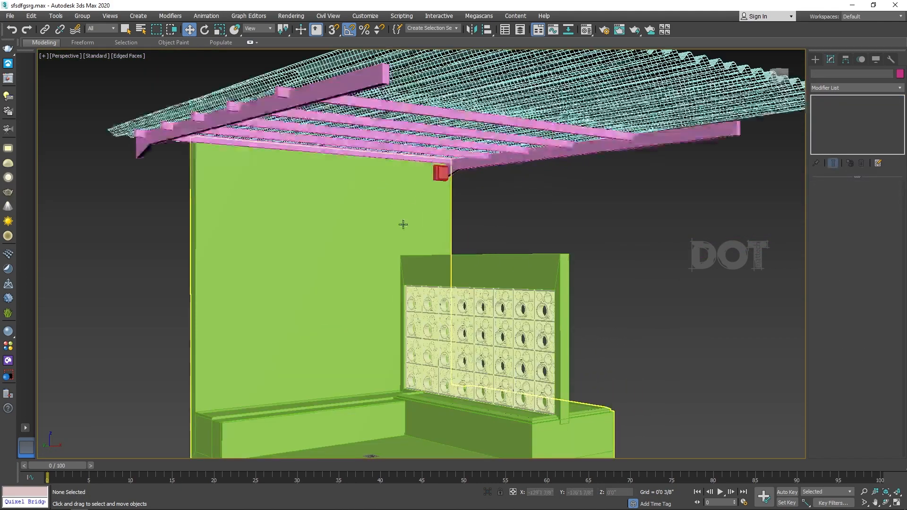
- Create a sphere with a radius of about 1'0 5/8" on the floor in front of the benches
{"action": "left_click", "coordinate": [815, 61]}
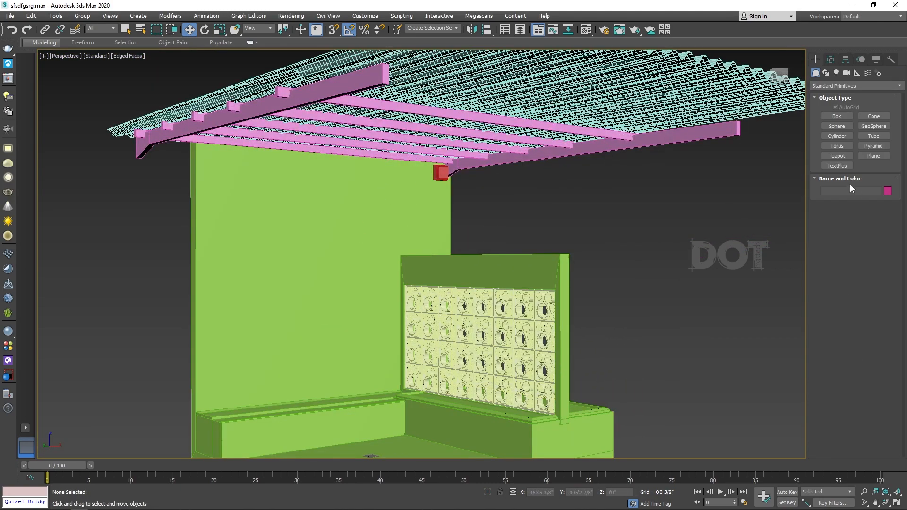
{"action": "left_click", "coordinate": [836, 126]}
{"action": "left_click", "coordinate": [303, 314]}
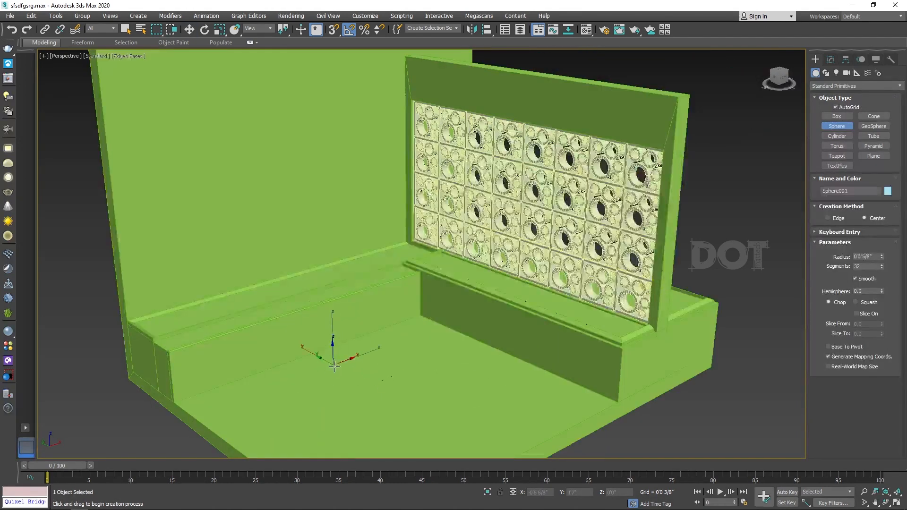
{"action": "left_click_drag", "start_coordinate": [334, 366], "coordinate": [374, 374]}
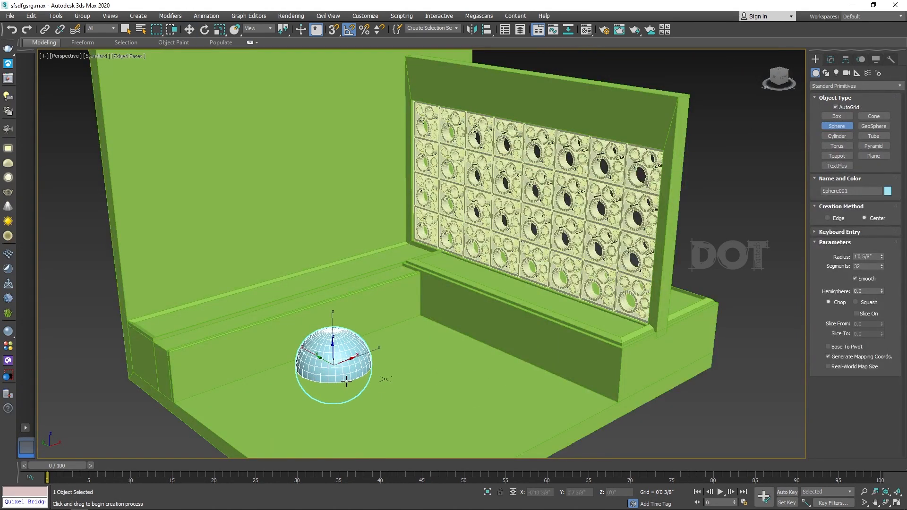
- Raise the sphere off the floor so it hangs in the air between the benches
{"action": "key", "text": "w"}
{"action": "middle_click_drag", "start_coordinate": [391, 377], "coordinate": [388, 359], "text": "alt"}
{"action": "scroll", "coordinate": [344, 345], "scroll_direction": "down", "scroll_amount": 3}
{"action": "left_click_drag", "start_coordinate": [342, 343], "coordinate": [328, 170]}
{"action": "mouse_move", "coordinate": [284, 165]}
{"action": "middle_mouse_down", "text": "alt"}
{"action": "mouse_move", "coordinate": [308, 187]}
{"action": "mouse_move", "coordinate": [283, 174]}
{"action": "middle_mouse_up", "text": "alt"}
{"action": "scroll", "coordinate": [282, 174], "scroll_direction": "up", "scroll_amount": 5}
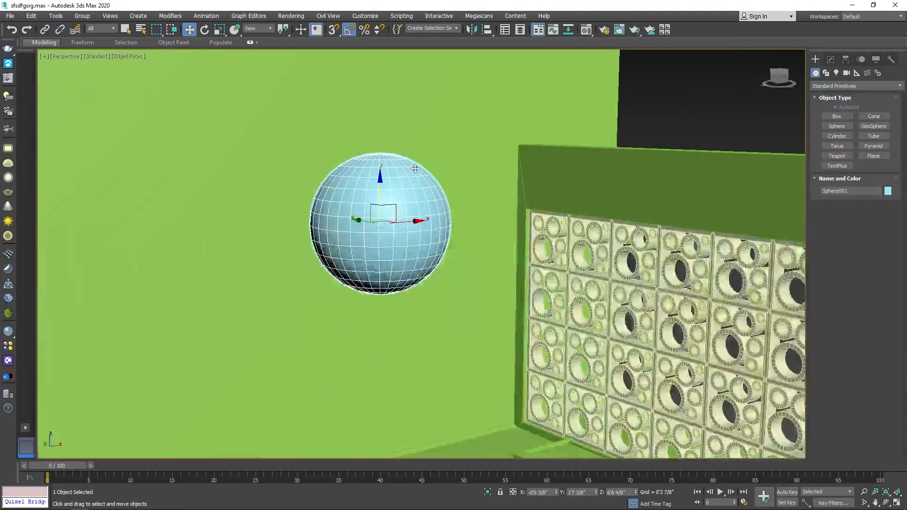
- Set the sphere's segments to 76 and convert it to Editable Poly
{"action": "left_click", "coordinate": [830, 59]}
{"action": "left_click_drag", "start_coordinate": [881, 209], "coordinate": [882, 187]}
{"action": "right_click", "coordinate": [526, 209]}
{"action": "mouse_move", "coordinate": [509, 311]}
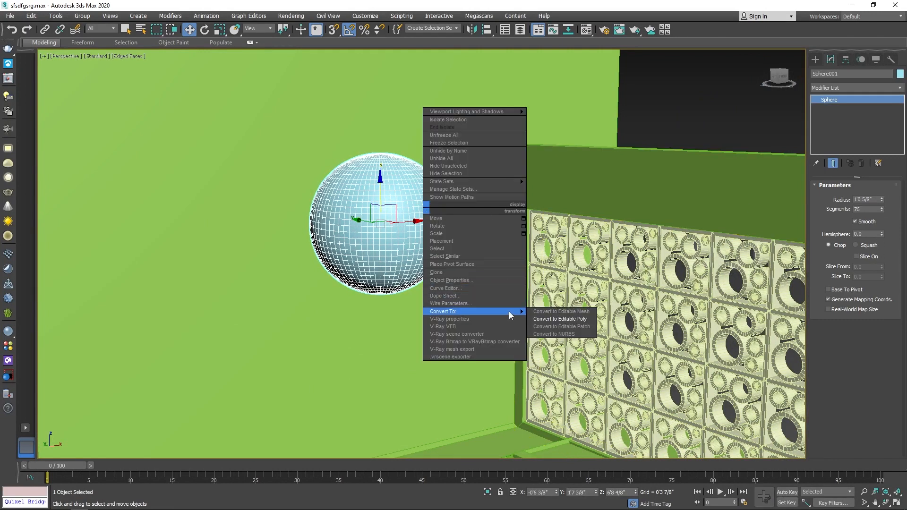
{"action": "left_click", "coordinate": [558, 319]}
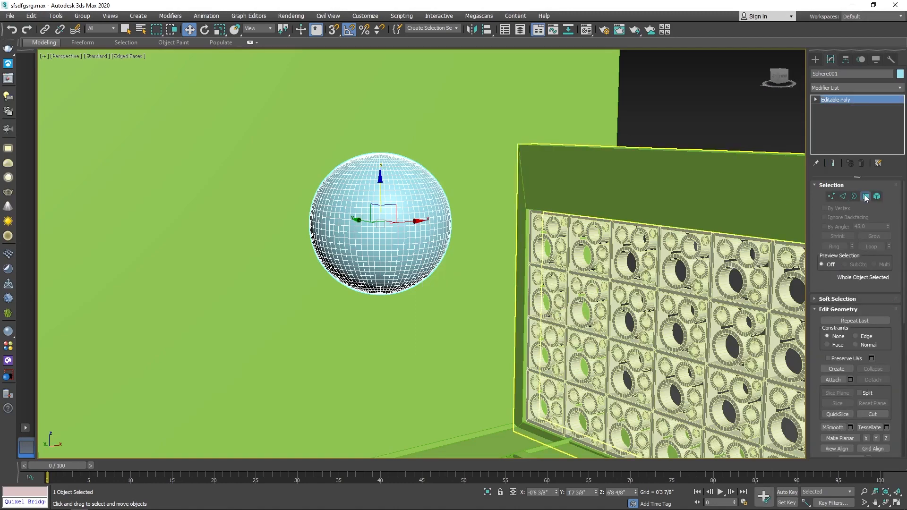
- Delete the sphere's lower polygons in the front view, keeping a dome that ends one row below the middle
{"action": "left_click", "coordinate": [865, 196]}
{"action": "key", "text": "f"}
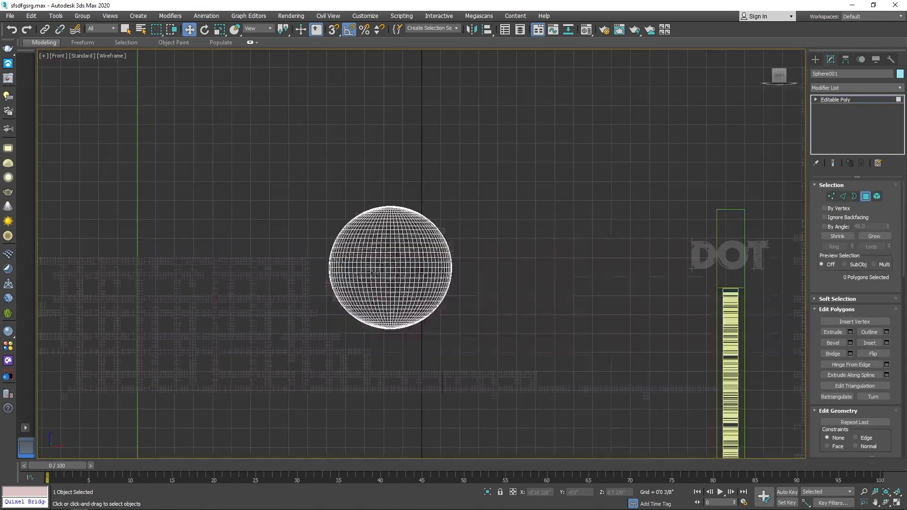
{"action": "left_click_drag", "start_coordinate": [262, 371], "coordinate": [453, 308]}
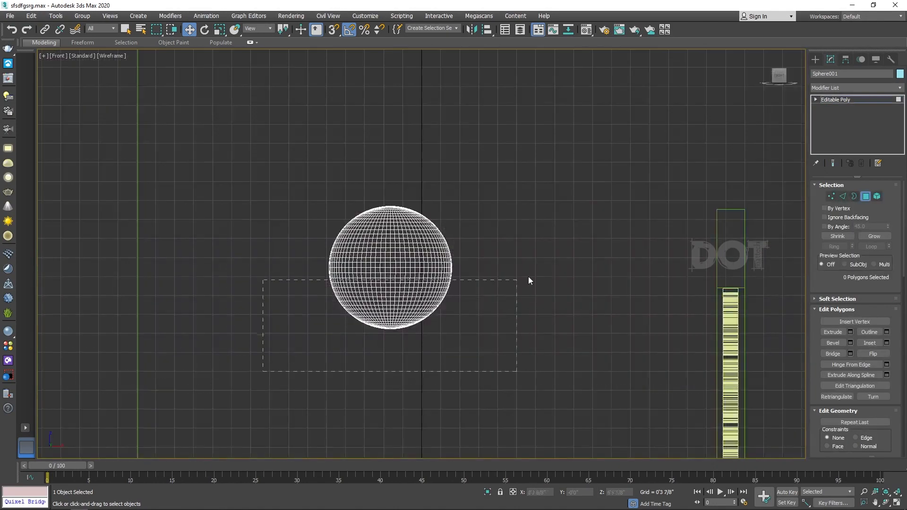
{"action": "left_click_drag", "start_coordinate": [543, 273], "coordinate": [543, 273]}
{"action": "key", "text": "Delete"}
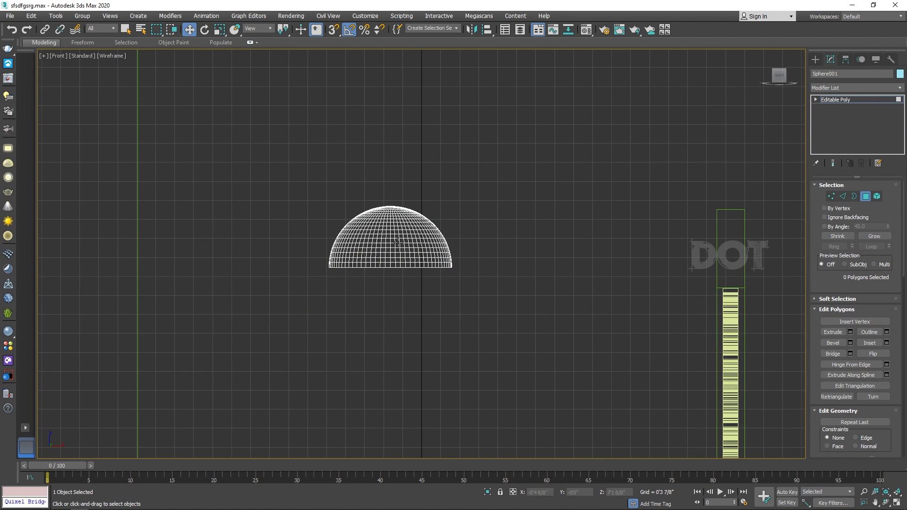
{"action": "key", "text": "ctrl+z"}
{"action": "left_click_drag", "start_coordinate": [500, 274], "coordinate": [500, 275]}
{"action": "key", "text": "Delete"}
{"action": "left_click", "coordinate": [865, 197]}
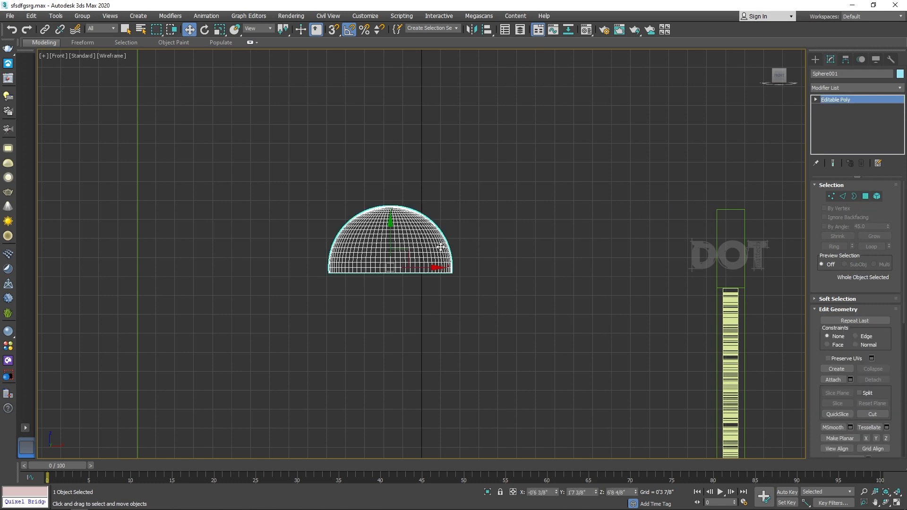
- Add a Shell modifier with an outer amount of 0'0 1/8" to the open dome
{"action": "key", "text": "p"}
{"action": "middle_click_drag", "start_coordinate": [352, 279], "coordinate": [367, 215], "text": "alt"}
{"action": "scroll", "coordinate": [366, 215], "scroll_direction": "up", "scroll_amount": 3}
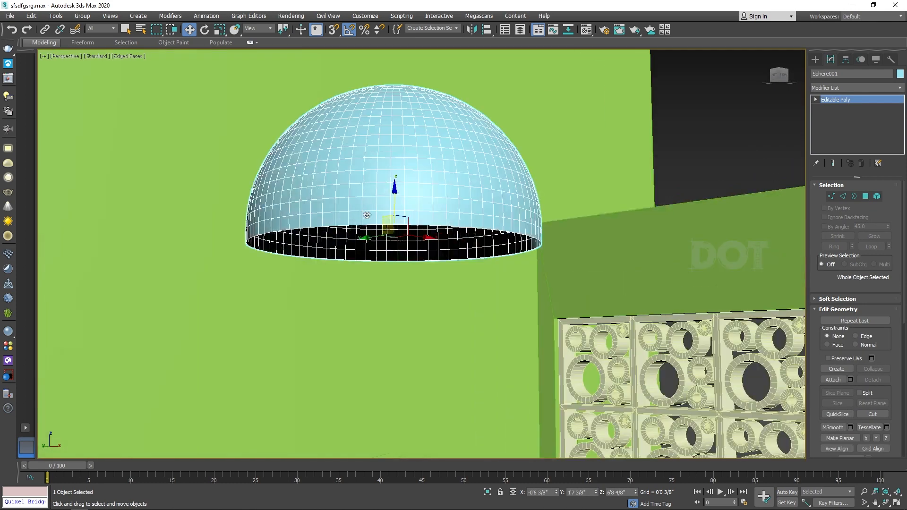
{"action": "right_click", "coordinate": [858, 103]}
{"action": "left_click", "coordinate": [854, 106]}
- Examine the dome's position relative to the lattice wall and the roof beams above it
{"action": "middle_click_drag", "start_coordinate": [447, 156], "coordinate": [480, 143], "text": "alt"}
{"action": "scroll", "coordinate": [480, 143], "scroll_direction": "down", "scroll_amount": 5}
{"action": "middle_click_drag", "start_coordinate": [396, 149], "coordinate": [406, 209], "text": "alt"}
{"action": "scroll", "coordinate": [407, 209], "scroll_direction": "down", "scroll_amount": 5}
{"action": "scroll", "coordinate": [354, 181], "scroll_direction": "up", "scroll_amount": 6}
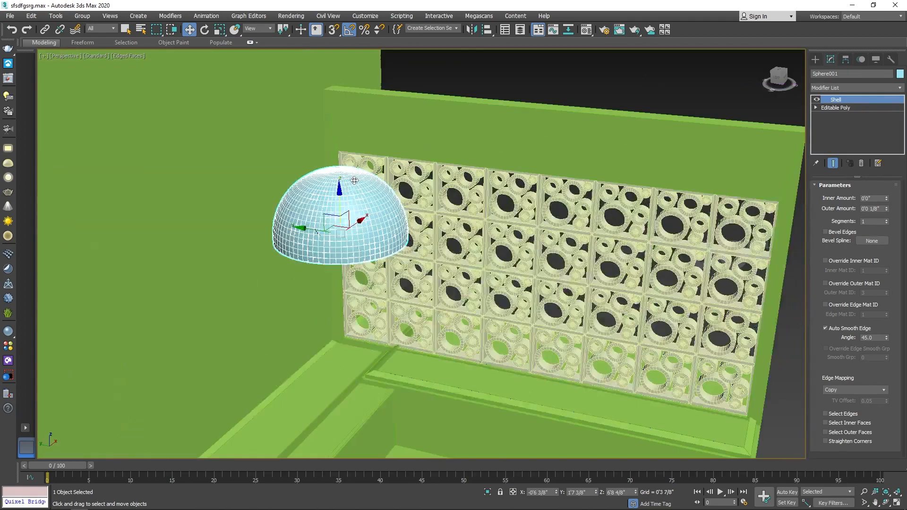
{"action": "scroll", "coordinate": [355, 171], "scroll_direction": "up", "scroll_amount": 5}
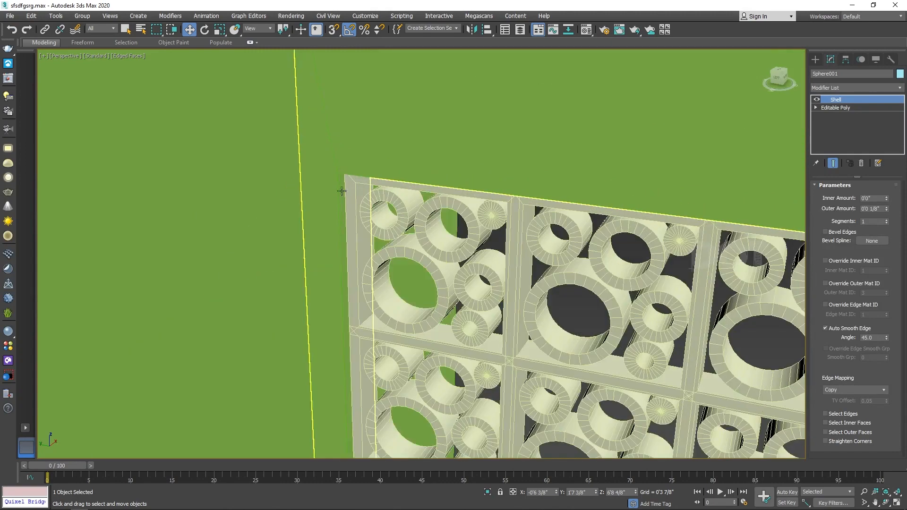
{"action": "scroll", "coordinate": [368, 254], "scroll_direction": "down", "scroll_amount": 4}
{"action": "scroll", "coordinate": [369, 255], "scroll_direction": "up", "scroll_amount": 3}
{"action": "scroll", "coordinate": [361, 265], "scroll_direction": "down", "scroll_amount": 4}
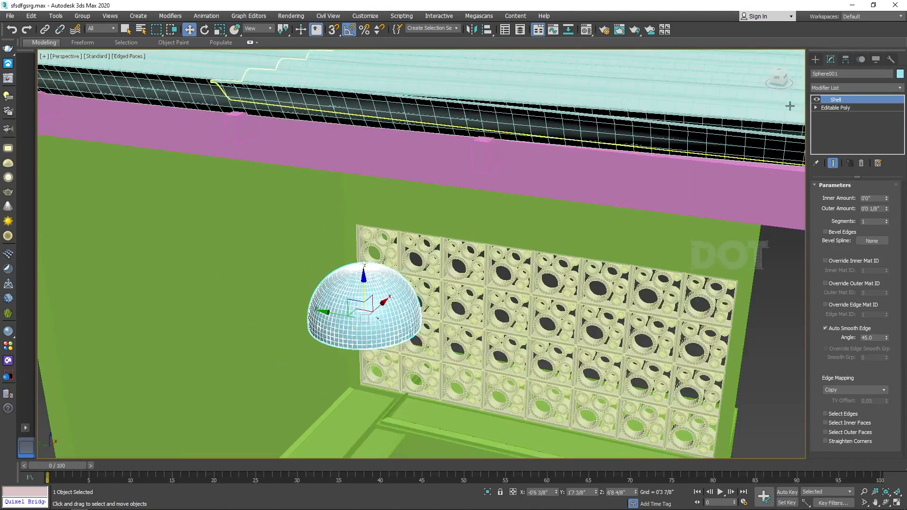
- Draw a straight vertical line about 4'5" long from beneath the corrugated roof down to the dome's top
{"action": "left_click", "coordinate": [815, 60]}
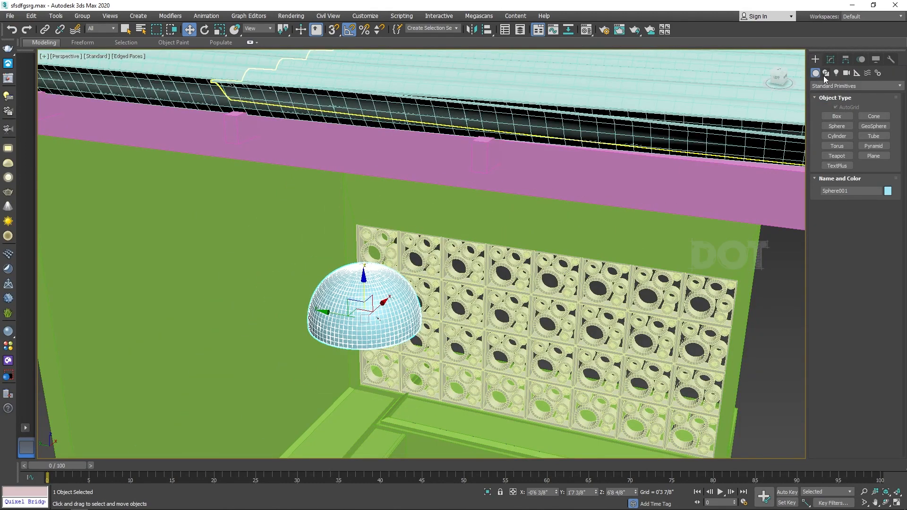
{"action": "left_click", "coordinate": [825, 75]}
{"action": "left_click", "coordinate": [837, 124]}
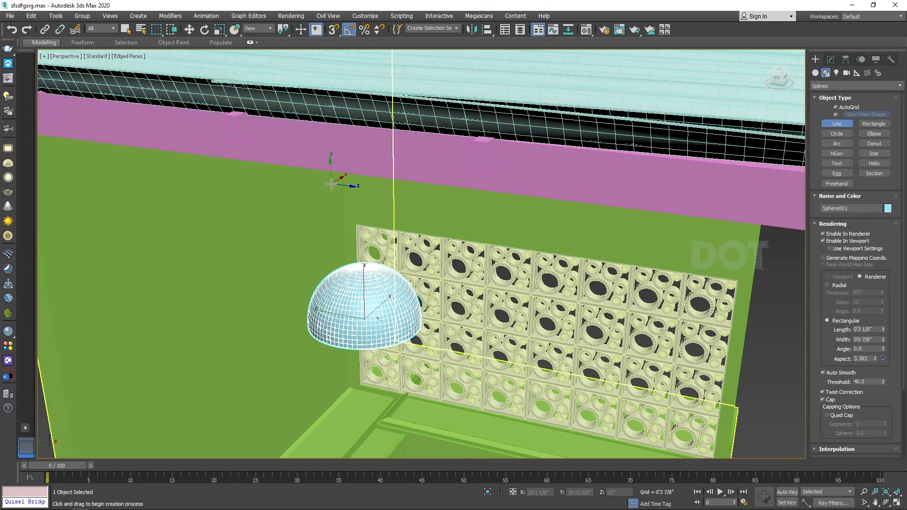
{"action": "key", "text": "f"}
{"action": "scroll", "coordinate": [440, 319], "scroll_direction": "down", "scroll_amount": 2}
{"action": "scroll", "coordinate": [482, 154], "scroll_direction": "up", "scroll_amount": 3}
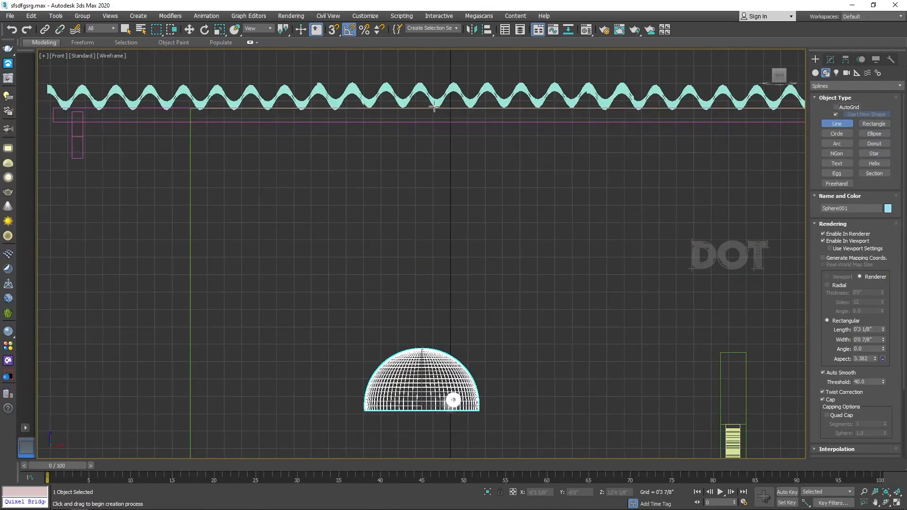
{"action": "left_click", "coordinate": [430, 109]}
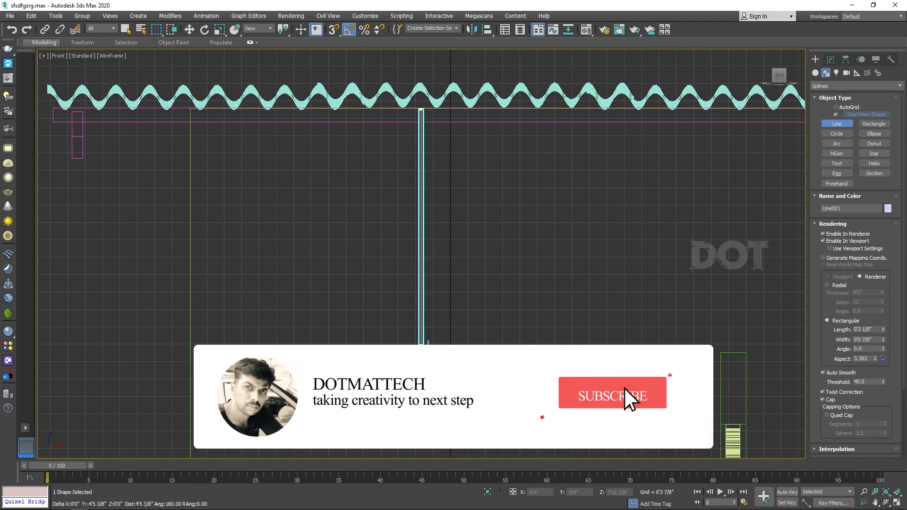
{"action": "left_click", "coordinate": [424, 351]}
{"action": "right_click", "coordinate": [569, 317]}
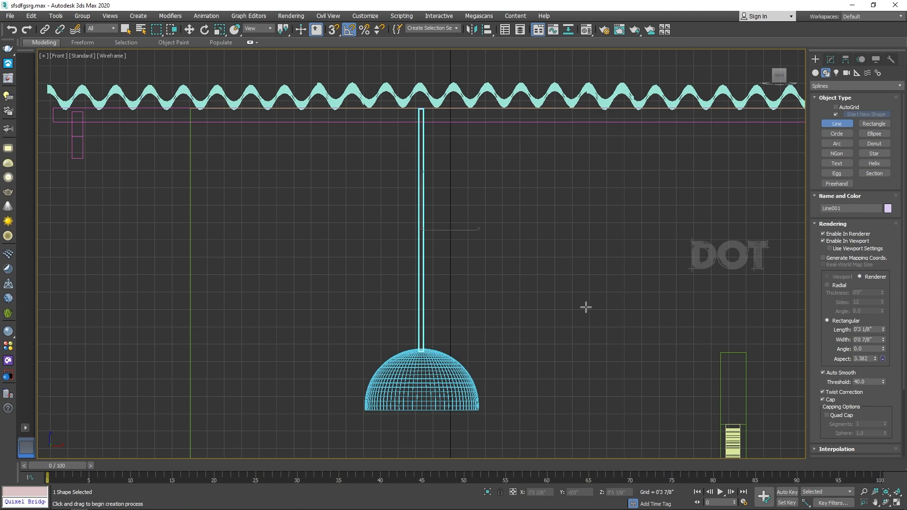
- Move the vertical line onto the centre of the dome in the top view
{"action": "key", "text": "t"}
{"action": "scroll", "coordinate": [388, 326], "scroll_direction": "up", "scroll_amount": 5}
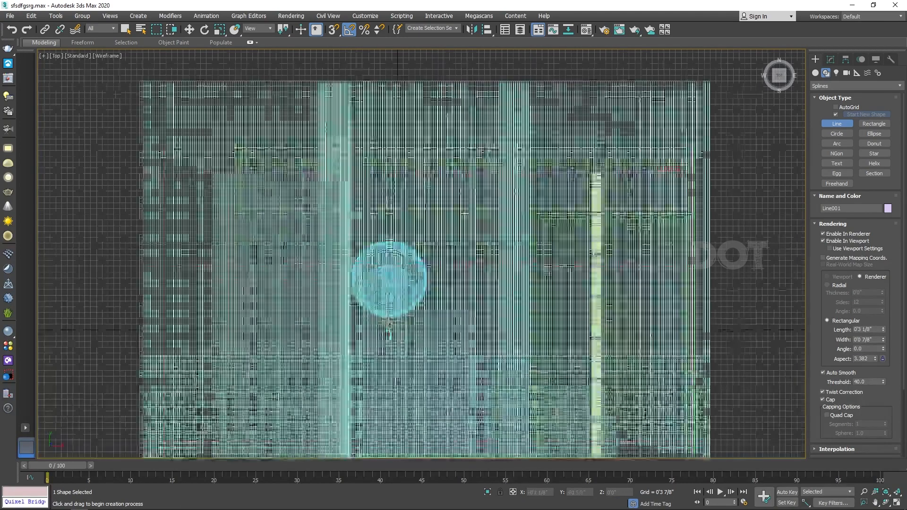
{"action": "key", "text": "w"}
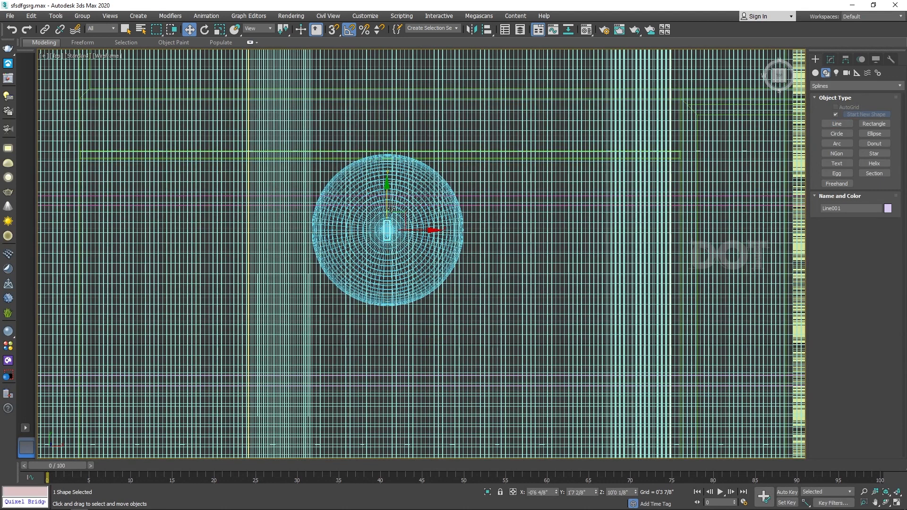
- Give the hanging line a radial cross-section with a thickness of 0'0 3/8"
{"action": "key", "text": "p"}
{"action": "scroll", "coordinate": [374, 266], "scroll_direction": "up", "scroll_amount": 4}
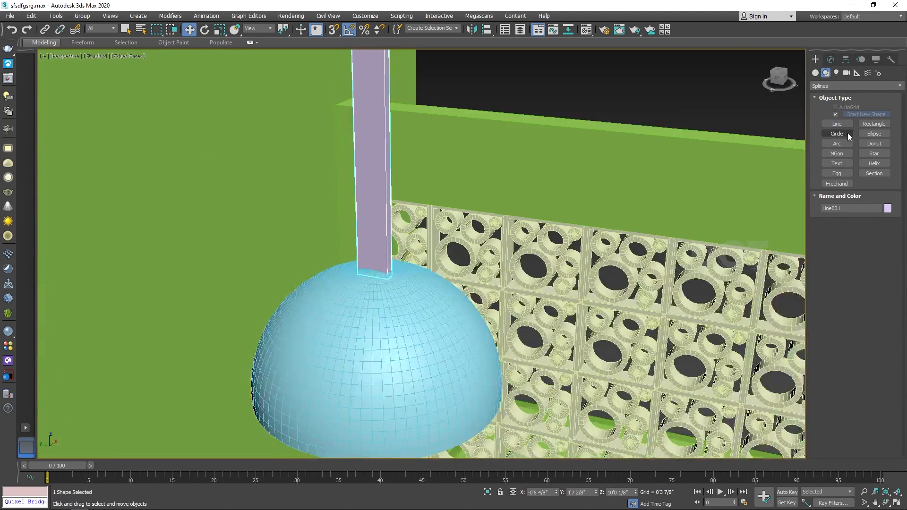
{"action": "left_click", "coordinate": [830, 59]}
{"action": "left_click", "coordinate": [827, 247]}
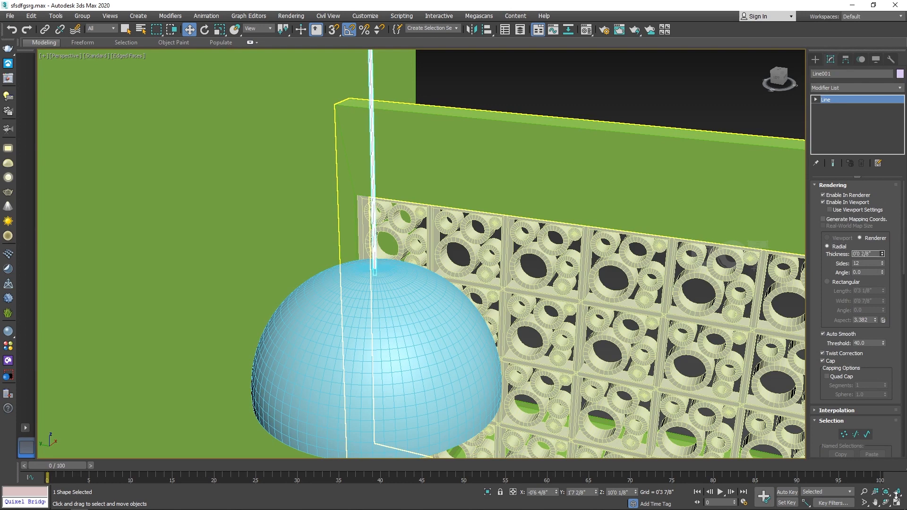
{"action": "scroll", "coordinate": [339, 296], "scroll_direction": "up", "scroll_amount": 10}
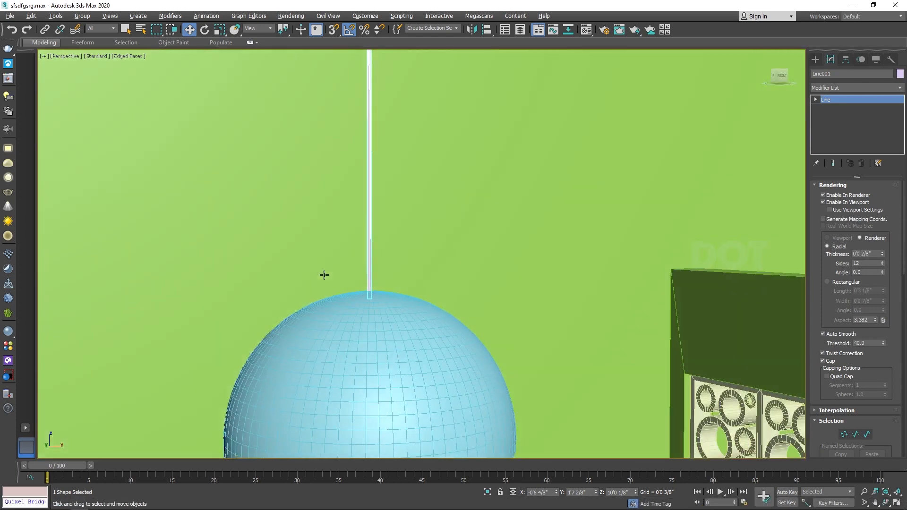
{"action": "left_click_drag", "start_coordinate": [883, 253], "coordinate": [881, 241]}
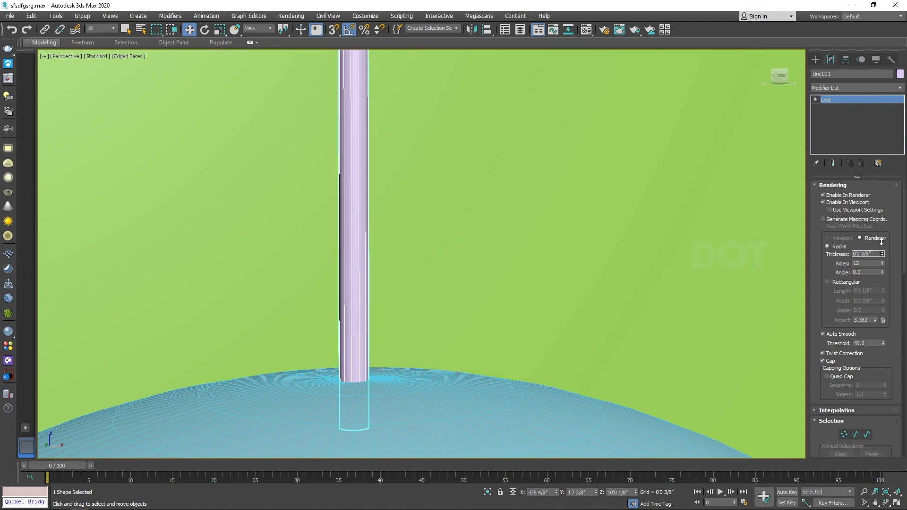
- Convert the hanging rod to Editable Poly and raise its bottom vertices slightly above the dome's top
{"action": "right_click", "coordinate": [339, 305]}
{"action": "mouse_move", "coordinate": [435, 408]}
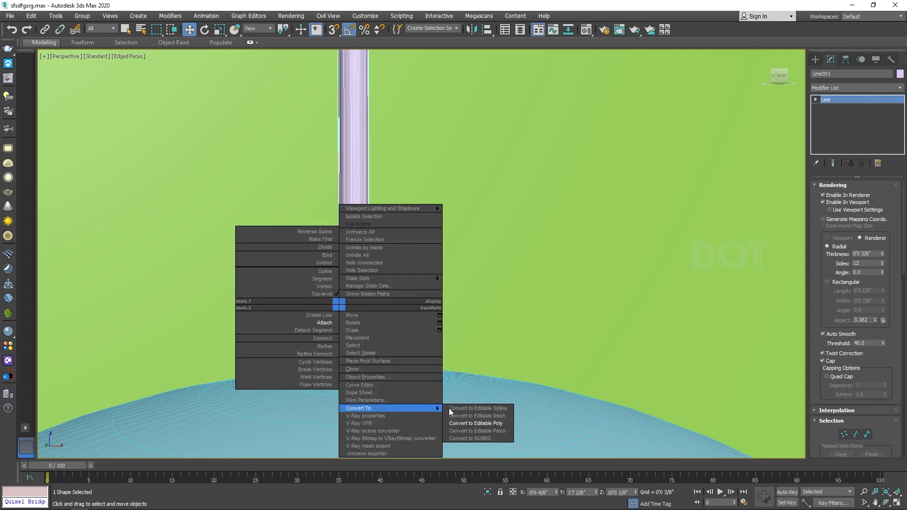
{"action": "left_click", "coordinate": [476, 423]}
{"action": "scroll", "coordinate": [390, 271], "scroll_direction": "down", "scroll_amount": 5}
{"action": "key", "text": "1"}
{"action": "left_click_drag", "start_coordinate": [463, 257], "coordinate": [289, 366]}
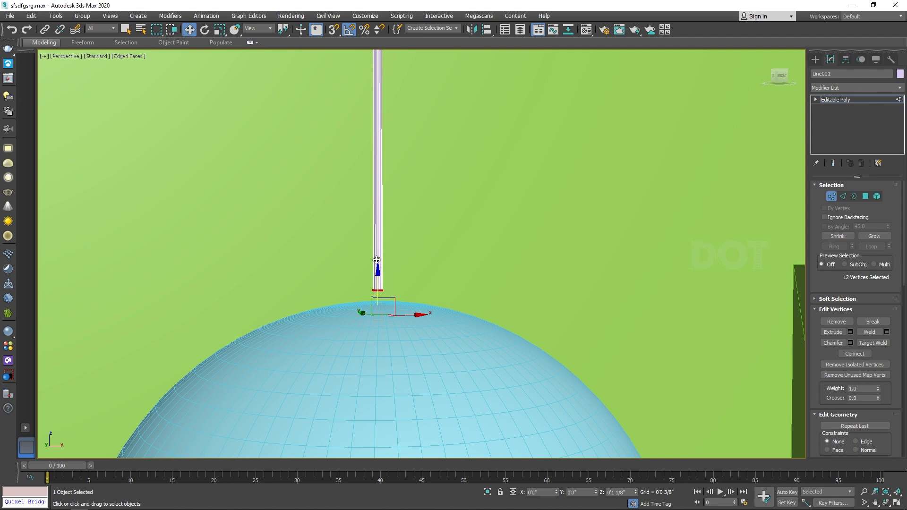
{"action": "scroll", "coordinate": [377, 289], "scroll_direction": "up", "scroll_amount": 3}
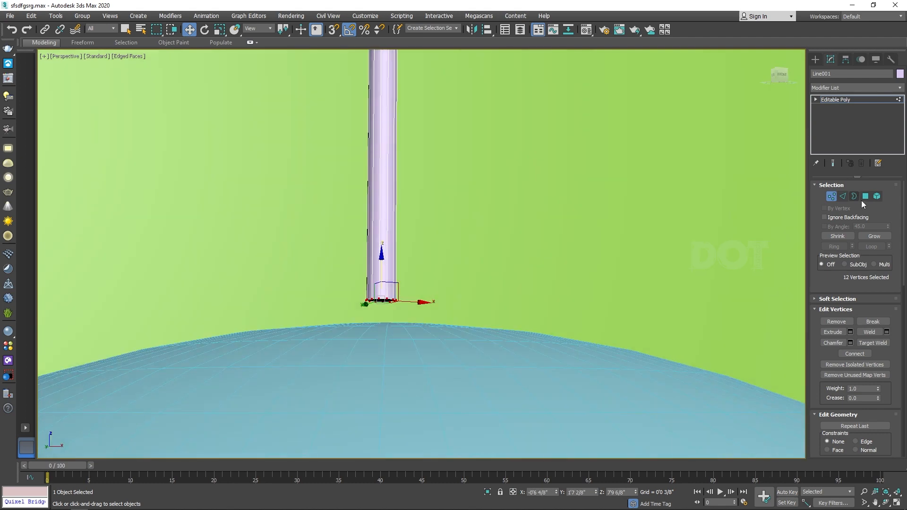
- Extrude the hanging rod's bottom polygon down to the dome's top, and select the ring of faces around the new section
{"action": "left_click", "coordinate": [865, 198]}
{"action": "left_click", "coordinate": [385, 299]}
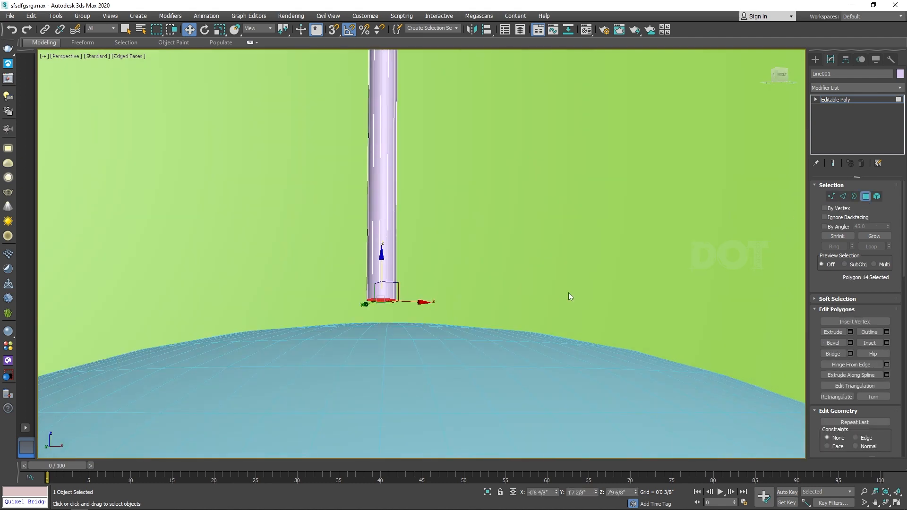
{"action": "left_click", "coordinate": [850, 332]}
{"action": "left_click", "coordinate": [426, 284]}
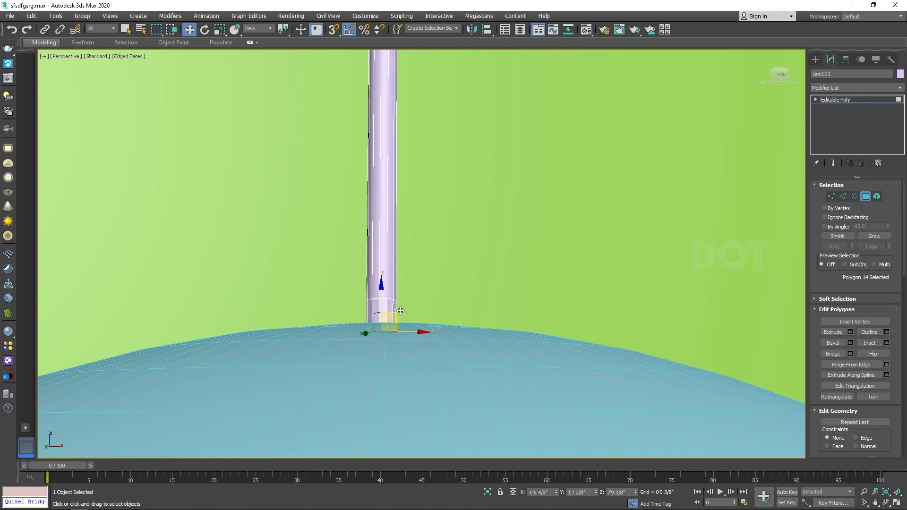
{"action": "left_click_drag", "start_coordinate": [405, 308], "coordinate": [322, 319]}
- Extrude the selected ring of faces outward by 0'0 3/8" along Local Normal to form a collar above the dome
{"action": "left_click", "coordinate": [851, 332]}
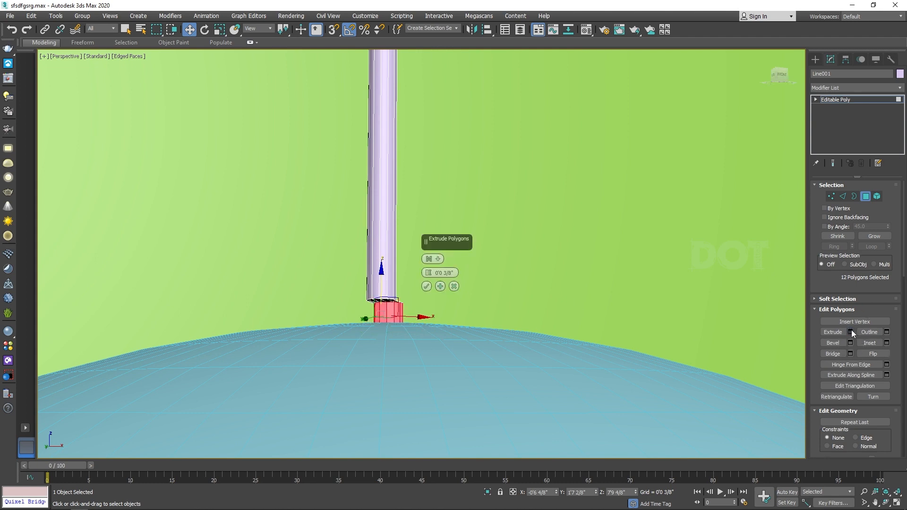
{"action": "left_click", "coordinate": [433, 260]}
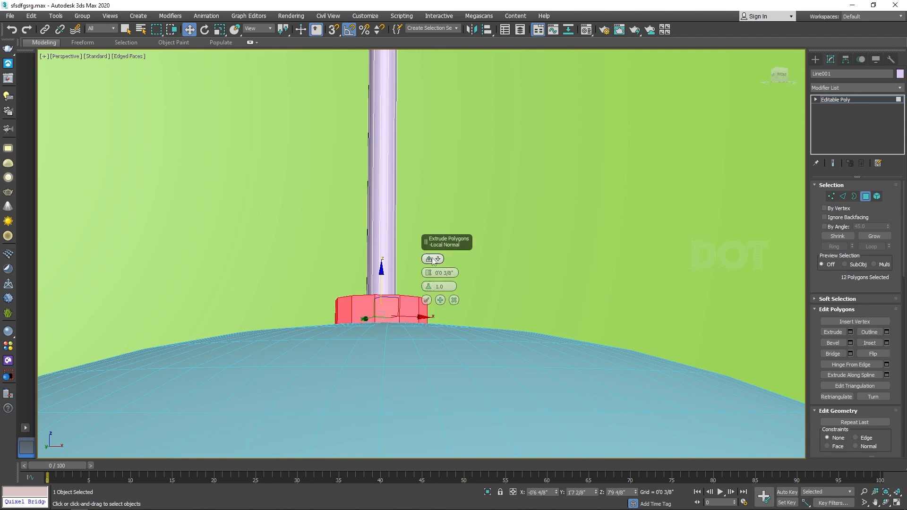
{"action": "left_click", "coordinate": [427, 301]}
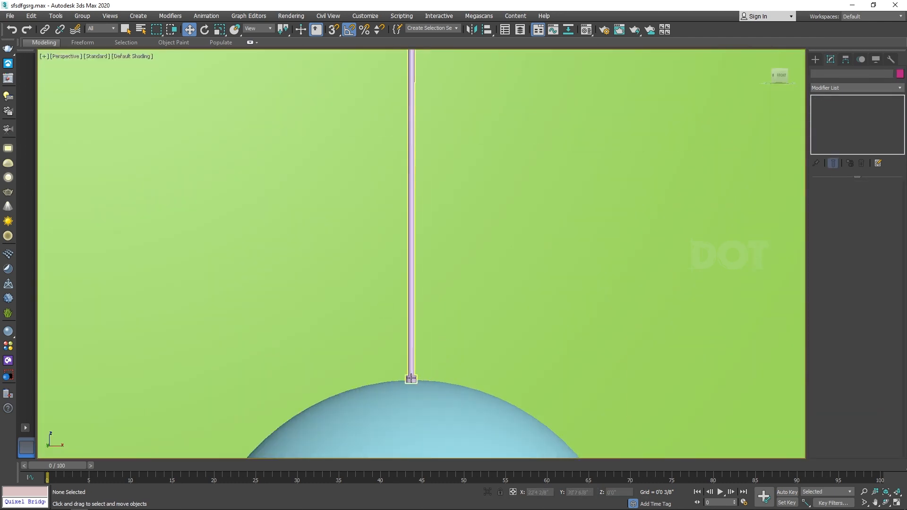
- Reposition the dome lamp with its rod in the top view and make a copy of both beside it
{"action": "left_click", "coordinate": [415, 422], "text": "ctrl"}
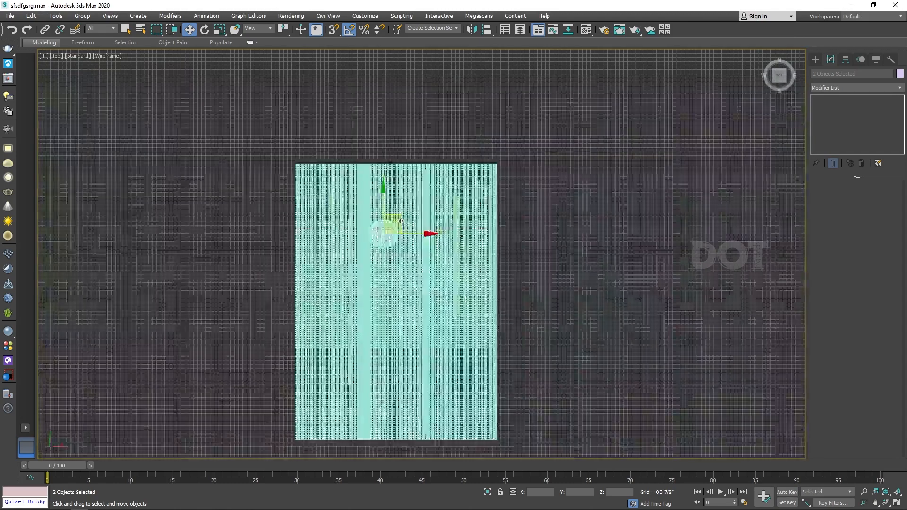
{"action": "mouse_move", "coordinate": [401, 220]}
{"action": "left_mouse_down"}
{"action": "mouse_move", "coordinate": [425, 305]}
{"action": "mouse_move", "coordinate": [428, 276]}
{"action": "left_mouse_up"}
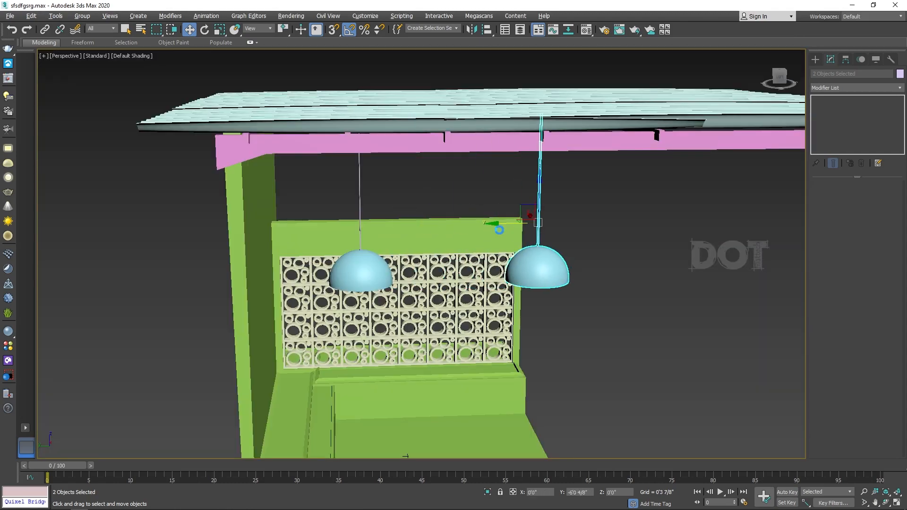
{"action": "left_click_drag", "start_coordinate": [499, 230], "coordinate": [402, 245], "text": "shift"}
{"action": "left_click", "coordinate": [455, 300]}
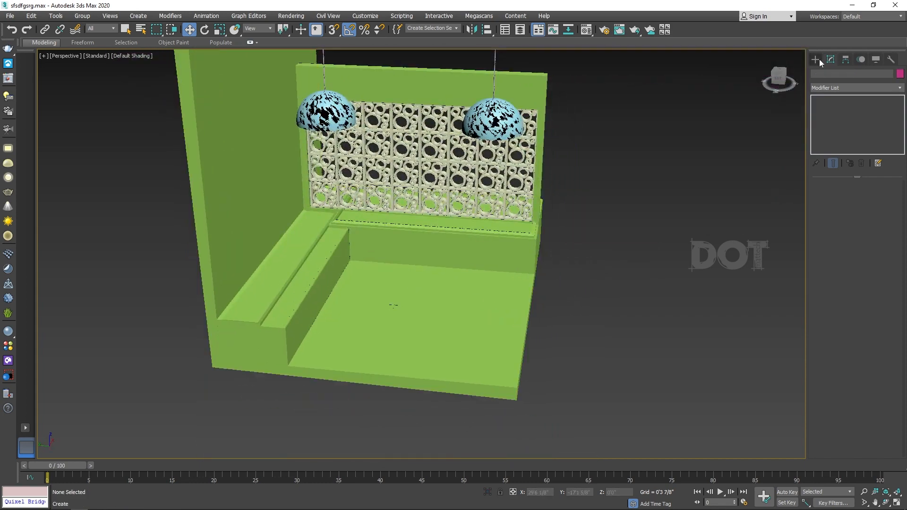
- Create a box about 4'6 5/8" by 10'1 7/8" and 0'1 2/8" high over the floor, placed against the long side bench
{"action": "left_click", "coordinate": [817, 59]}
{"action": "left_click", "coordinate": [837, 116]}
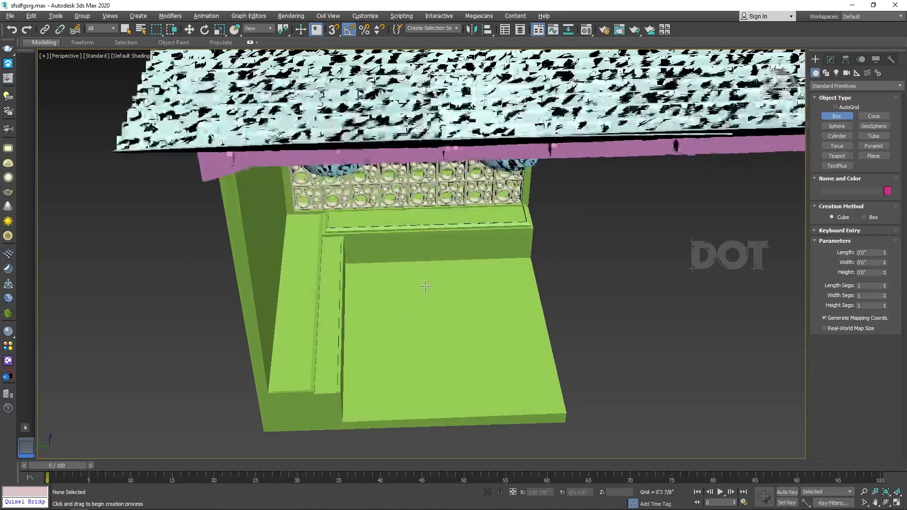
{"action": "left_click_drag", "start_coordinate": [346, 452], "coordinate": [461, 254]}
{"action": "left_click", "coordinate": [347, 454]}
{"action": "key", "text": "w"}
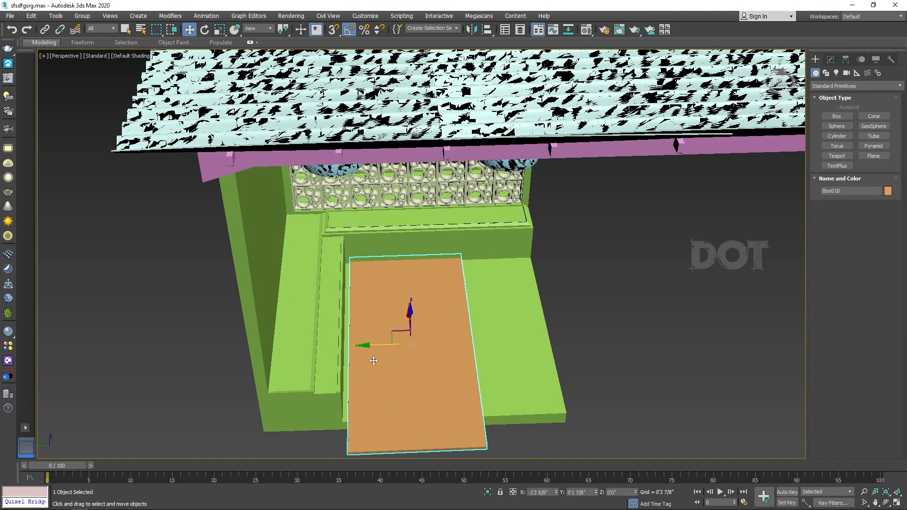
{"action": "left_click_drag", "start_coordinate": [374, 345], "coordinate": [365, 345]}
{"action": "middle_click_drag", "start_coordinate": [365, 345], "coordinate": [443, 338], "text": "alt"}
- Set the floor slab's height to 0'1 7/8" and copy the slab sideways, leaving a gap between the two
{"action": "left_click", "coordinate": [830, 60]}
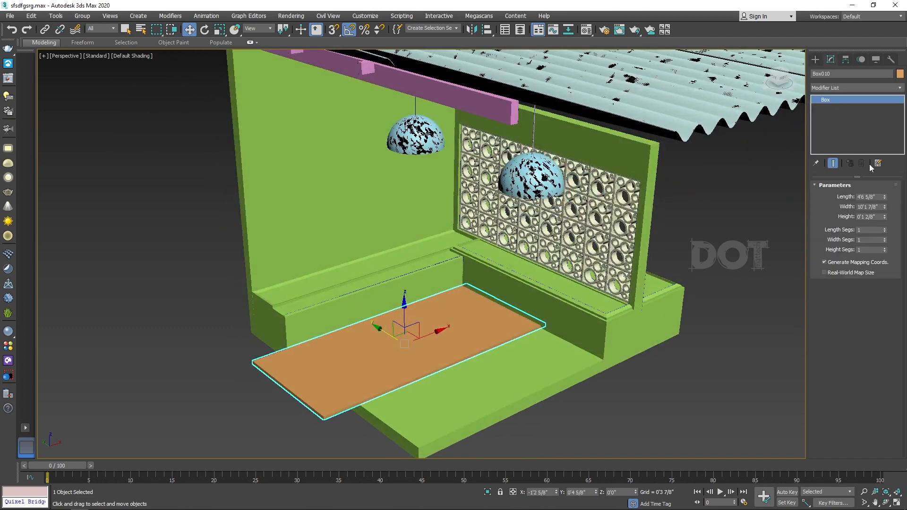
{"action": "left_click_drag", "start_coordinate": [884, 218], "coordinate": [885, 194]}
{"action": "middle_click_drag", "start_coordinate": [423, 354], "coordinate": [359, 332], "text": "alt"}
{"action": "left_click_drag", "start_coordinate": [372, 335], "coordinate": [514, 376], "text": "shift"}
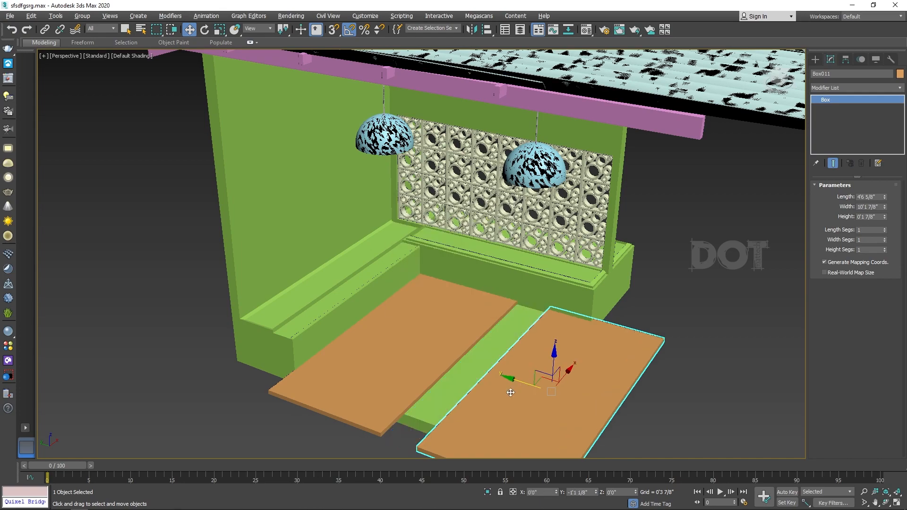
{"action": "middle_click_drag", "start_coordinate": [466, 328], "coordinate": [565, 307], "text": "alt"}
{"action": "left_click", "coordinate": [472, 380]}
{"action": "middle_click_drag", "start_coordinate": [473, 380], "coordinate": [345, 261], "text": "alt"}
{"action": "scroll", "coordinate": [346, 261], "scroll_direction": "down", "scroll_amount": 5}
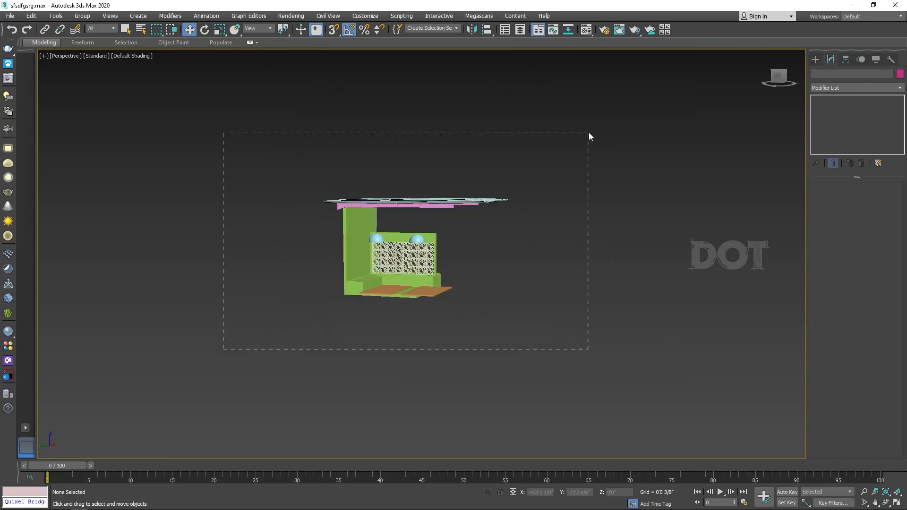
- Select all objects in the scene and assign the white VRayMtl Material #19 to them
{"action": "left_click_drag", "start_coordinate": [588, 139], "coordinate": [588, 139]}
{"action": "key", "text": "m"}
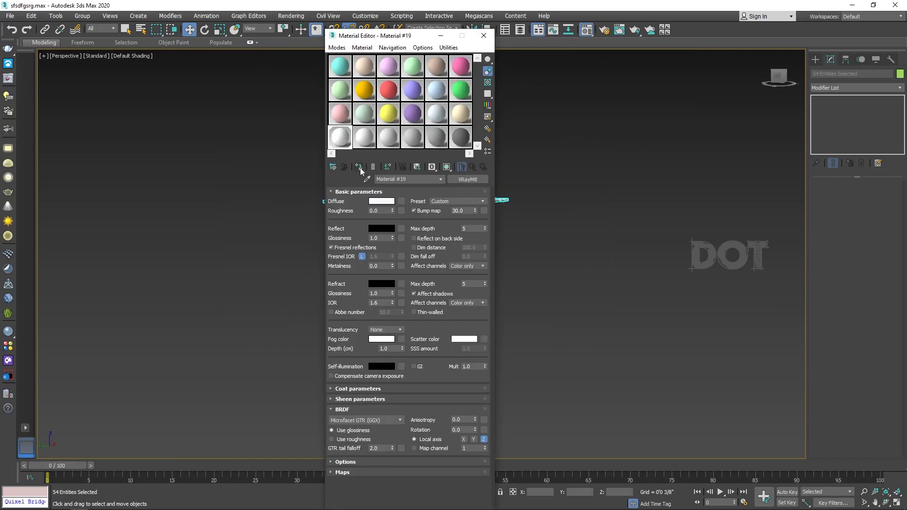
{"action": "left_click", "coordinate": [484, 36]}
{"action": "key", "text": "z"}
{"action": "left_click", "coordinate": [619, 270]}
{"action": "scroll", "coordinate": [429, 267], "scroll_direction": "up", "scroll_amount": 3}
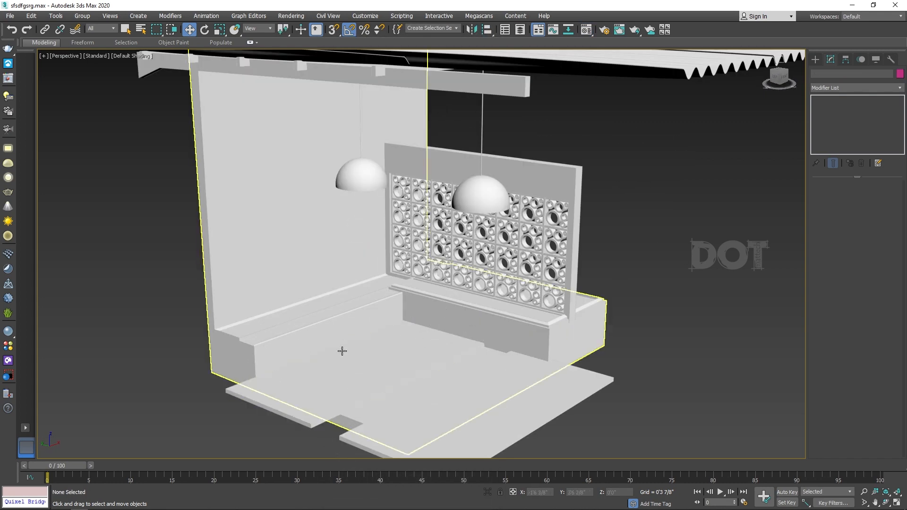
{"action": "mouse_move", "coordinate": [395, 337]}
{"action": "middle_mouse_down", "text": "alt"}
{"action": "mouse_move", "coordinate": [423, 330]}
{"action": "mouse_move", "coordinate": [408, 336]}
{"action": "middle_mouse_up", "text": "alt"}
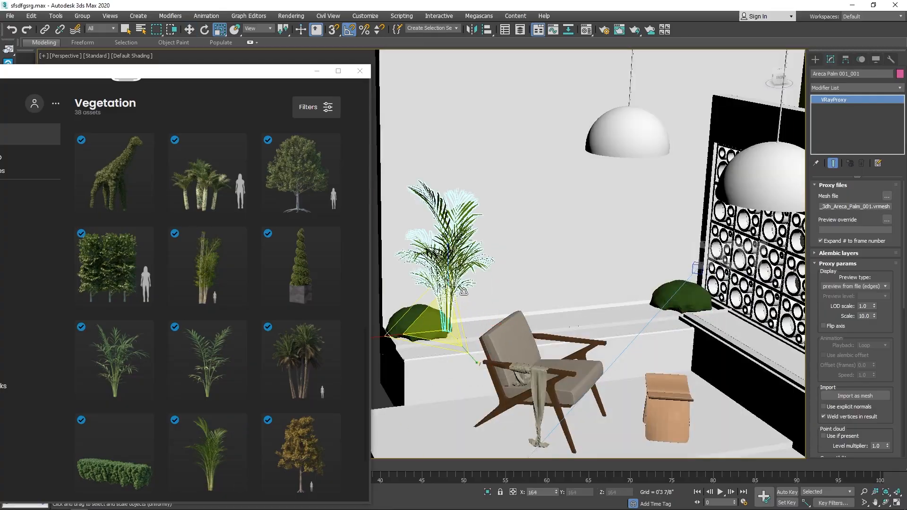
- Place a Boxwood 003 hedge on the bench along the lattice wall, rotating and scaling it to follow the wall
{"action": "middle_click_drag", "start_coordinate": [464, 292], "coordinate": [478, 312], "text": "alt"}
{"action": "key", "text": "w"}
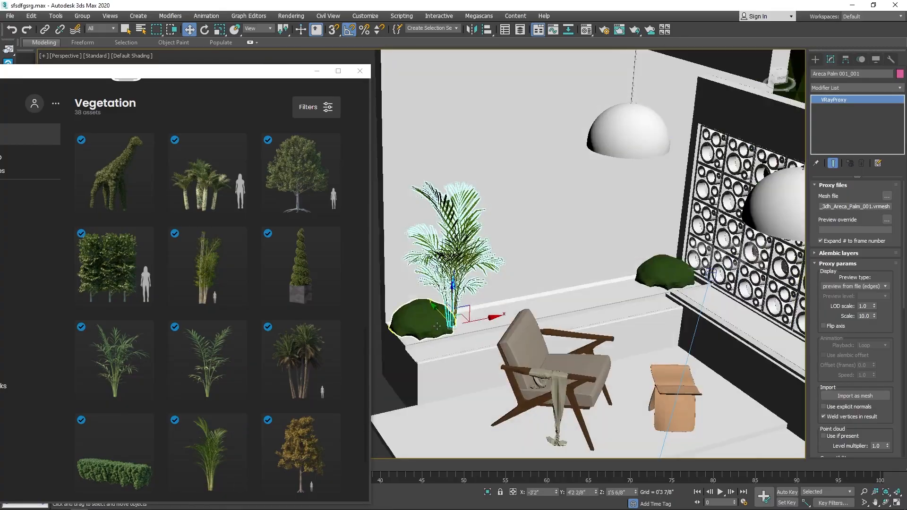
{"action": "left_click_drag", "start_coordinate": [728, 315], "coordinate": [733, 298]}
{"action": "key", "text": "e"}
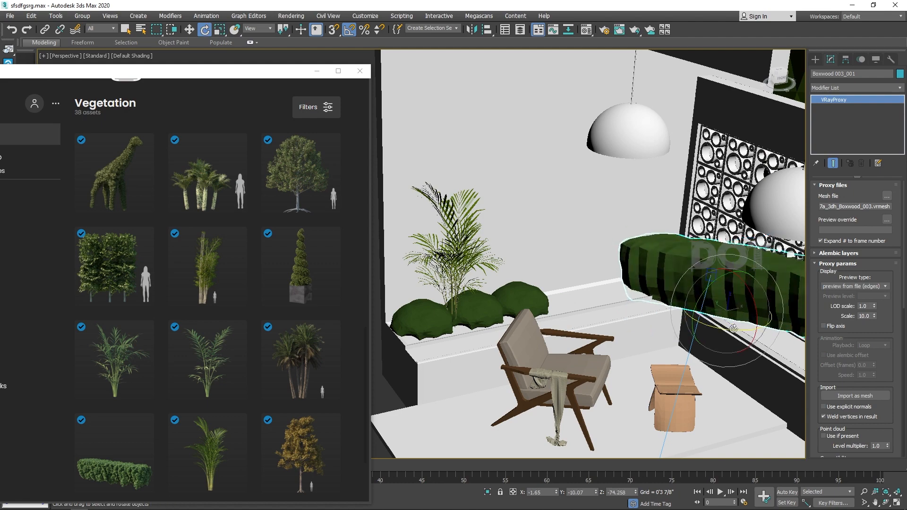
{"action": "middle_click_drag", "start_coordinate": [685, 302], "coordinate": [543, 331], "text": "alt"}
{"action": "key", "text": "r"}
{"action": "key", "text": "w"}
{"action": "mouse_move", "coordinate": [465, 331]}
{"action": "left_mouse_down"}
{"action": "mouse_move", "coordinate": [465, 359]}
{"action": "mouse_move", "coordinate": [449, 344]}
{"action": "left_mouse_up"}
- Copy the Boxwood hedge along the lattice wall and select both hedges to fit them on the bench
{"action": "left_click_drag", "start_coordinate": [434, 347], "coordinate": [562, 363], "text": "shift"}
{"action": "left_click", "coordinate": [494, 333], "text": "ctrl"}
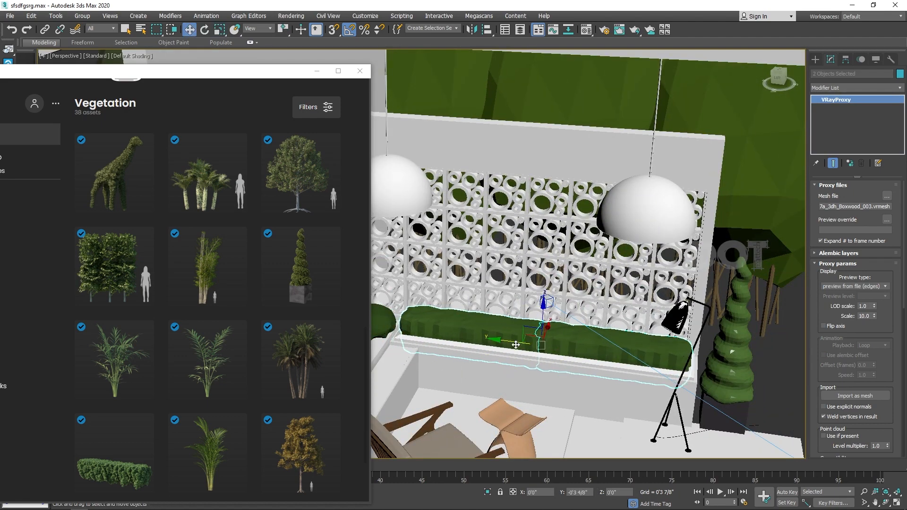
{"action": "scroll", "coordinate": [519, 340], "scroll_direction": "down", "scroll_amount": 5}
{"action": "left_click", "coordinate": [394, 302]}
- Add Field Grass 007 from the Vegetation library to the side bench and scale it to fit beside the round shrubs
{"action": "scroll", "coordinate": [209, 385], "scroll_direction": "down", "scroll_amount": 5}
{"action": "scroll", "coordinate": [473, 311], "scroll_direction": "up", "scroll_amount": 5}
{"action": "left_click_drag", "start_coordinate": [114, 444], "coordinate": [523, 282]}
{"action": "key", "text": "r"}
{"action": "left_click_drag", "start_coordinate": [522, 287], "coordinate": [522, 304]}
{"action": "key", "text": "w"}
{"action": "middle_click_drag", "start_coordinate": [523, 304], "coordinate": [472, 307], "text": "alt"}
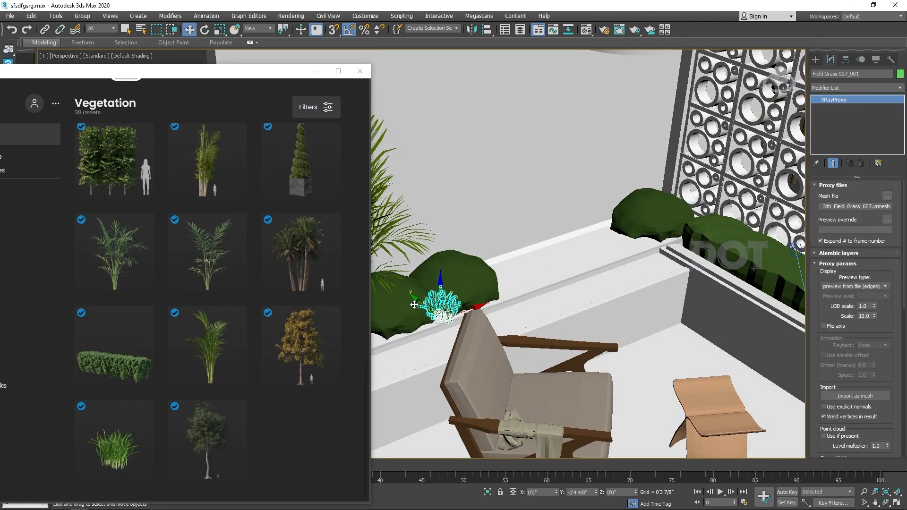
- Copy the Field Grass clump along the side bench in front of the shrubs
{"action": "left_click_drag", "start_coordinate": [454, 308], "coordinate": [491, 314], "text": "shift"}
{"action": "scroll", "coordinate": [501, 302], "scroll_direction": "up", "scroll_amount": 5}
{"action": "scroll", "coordinate": [546, 314], "scroll_direction": "down", "scroll_amount": 5}
{"action": "middle_click_drag", "start_coordinate": [569, 355], "coordinate": [524, 347], "text": "alt"}
{"action": "scroll", "coordinate": [115, 316], "scroll_direction": "up", "scroll_amount": 3}
- Add a Bay Laurel 19-28 from the Vegetation library to the bench planting and copy a plant farther along
{"action": "scroll", "coordinate": [115, 316], "scroll_direction": "up", "scroll_amount": 10}
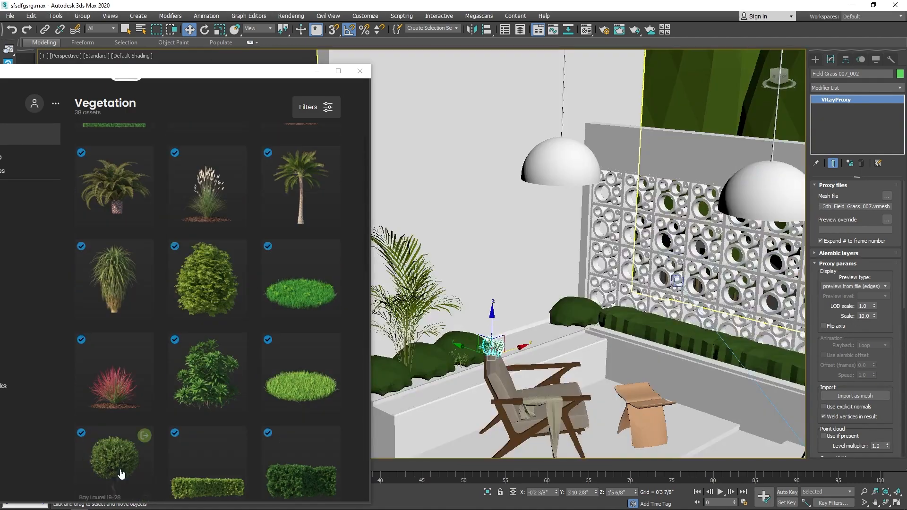
{"action": "left_click_drag", "start_coordinate": [120, 474], "coordinate": [507, 330]}
{"action": "scroll", "coordinate": [507, 330], "scroll_direction": "up", "scroll_amount": 3}
{"action": "scroll", "coordinate": [510, 326], "scroll_direction": "down", "scroll_amount": 8}
{"action": "mouse_move", "coordinate": [501, 321]}
{"action": "middle_mouse_down", "text": "alt"}
{"action": "mouse_move", "coordinate": [548, 321]}
{"action": "mouse_move", "coordinate": [507, 314]}
{"action": "middle_mouse_up", "text": "alt"}
{"action": "scroll", "coordinate": [524, 302], "scroll_direction": "up", "scroll_amount": 6}
{"action": "left_click_drag", "start_coordinate": [392, 301], "coordinate": [699, 310], "text": "shift"}
{"action": "mouse_move", "coordinate": [507, 314]}
{"action": "middle_mouse_down", "text": "alt"}
{"action": "mouse_move", "coordinate": [557, 284]}
{"action": "mouse_move", "coordinate": [514, 302]}
{"action": "middle_mouse_up", "text": "alt"}
- Add the Palm Tree 85-11 plant to the side bench and scale it down to fit among the shrubs
{"action": "scroll", "coordinate": [567, 302], "scroll_direction": "up", "scroll_amount": 5}
{"action": "scroll", "coordinate": [567, 303], "scroll_direction": "down", "scroll_amount": 4}
{"action": "left_click_drag", "start_coordinate": [112, 291], "coordinate": [482, 306]}
{"action": "key", "text": "r"}
{"action": "left_click_drag", "start_coordinate": [483, 303], "coordinate": [553, 443]}
{"action": "key", "text": "w"}
- Copy the Cotoneaster 19-24 shrub along the side bench and rotate the copy to vary it
{"action": "left_click", "coordinate": [441, 324]}
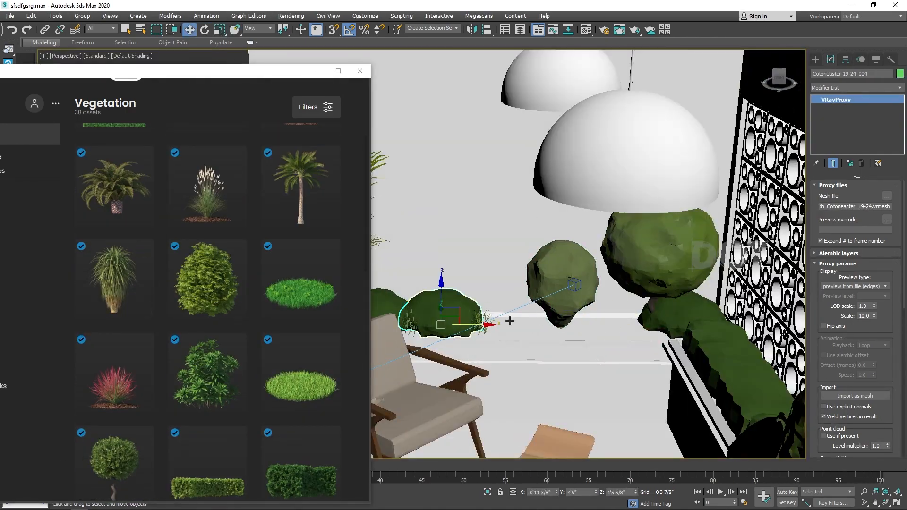
{"action": "left_click_drag", "start_coordinate": [465, 324], "coordinate": [543, 344], "text": "shift"}
{"action": "key", "text": "e"}
{"action": "left_click_drag", "start_coordinate": [524, 359], "coordinate": [558, 359]}
{"action": "key", "text": "w"}
{"action": "mouse_move", "coordinate": [531, 307]}
{"action": "middle_mouse_down", "text": "alt"}
{"action": "mouse_move", "coordinate": [543, 359]}
{"action": "mouse_move", "coordinate": [496, 312]}
{"action": "middle_mouse_up", "text": "alt"}
{"action": "middle_click_drag", "start_coordinate": [428, 323], "coordinate": [453, 332], "text": "alt"}
- Move the Palm Tree 85-11 plant along the bench behind the armchair and raise it about 0'4 6/8"
{"action": "left_click", "coordinate": [599, 274]}
{"action": "left_click_drag", "start_coordinate": [628, 323], "coordinate": [536, 323]}
{"action": "left_click_drag", "start_coordinate": [507, 290], "coordinate": [507, 273]}
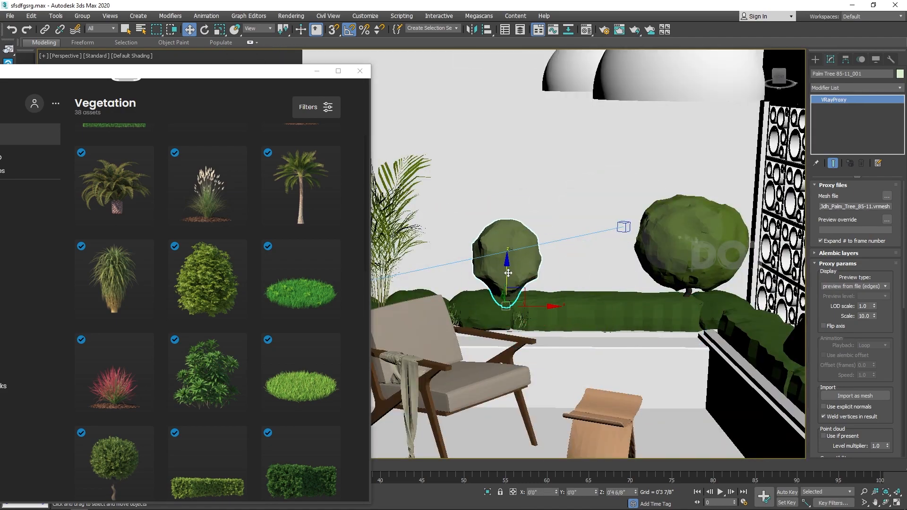
- Add a Warted Spindle Tree 19-27 on the bench beyond the lattice wall, scale it to 30 percent and reposition it
{"action": "middle_click_drag", "start_coordinate": [543, 284], "coordinate": [390, 322], "text": "alt"}
{"action": "left_click_drag", "start_coordinate": [206, 278], "coordinate": [534, 352]}
{"action": "key", "text": "r"}
{"action": "left_click_drag", "start_coordinate": [534, 349], "coordinate": [581, 446]}
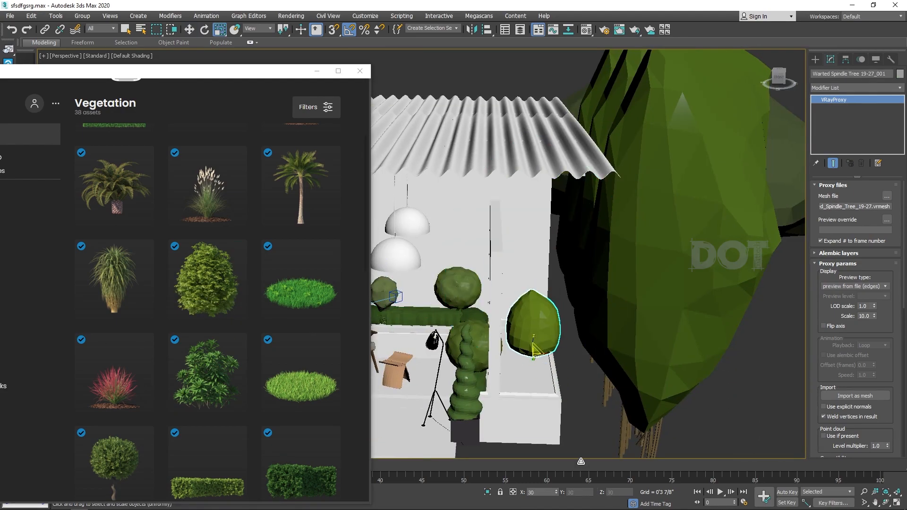
{"action": "middle_click_drag", "start_coordinate": [519, 359], "coordinate": [699, 326], "text": "alt"}
{"action": "key", "text": "w"}
{"action": "left_click_drag", "start_coordinate": [523, 354], "coordinate": [448, 350]}
{"action": "middle_click_drag", "start_coordinate": [448, 350], "coordinate": [573, 299], "text": "alt"}
- Add a Thuja 66-26 from the Vegetation library and place it in the hedge before the lattice wall
{"action": "scroll", "coordinate": [573, 299], "scroll_direction": "down", "scroll_amount": 5}
{"action": "scroll", "coordinate": [573, 299], "scroll_direction": "up", "scroll_amount": 5}
{"action": "scroll", "coordinate": [224, 160], "scroll_direction": "up", "scroll_amount": 4}
{"action": "left_click_drag", "start_coordinate": [225, 160], "coordinate": [510, 359]}
{"action": "scroll", "coordinate": [576, 295], "scroll_direction": "up", "scroll_amount": 4}
{"action": "key", "text": "w"}
{"action": "left_click_drag", "start_coordinate": [577, 295], "coordinate": [644, 338]}
{"action": "middle_click_drag", "start_coordinate": [643, 338], "coordinate": [567, 326], "text": "alt"}
- Copy the Thuja 66-26 sideways along the lattice wall as a single Copy clone
{"action": "left_click", "coordinate": [621, 328]}
{"action": "scroll", "coordinate": [622, 328], "scroll_direction": "down", "scroll_amount": 4}
{"action": "left_click", "coordinate": [609, 298]}
{"action": "left_click_drag", "start_coordinate": [602, 329], "coordinate": [648, 335], "text": "shift"}
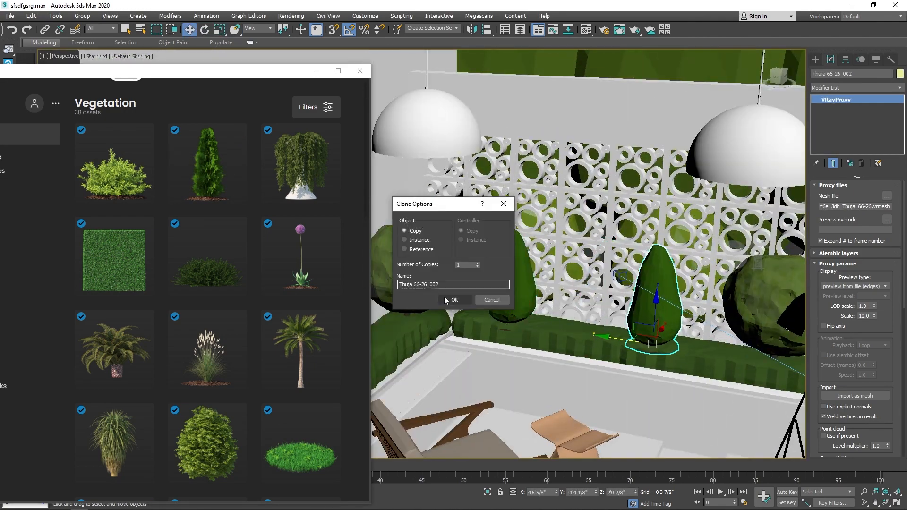
{"action": "left_click", "coordinate": [453, 300]}
- Adjust the scale of the copied Thuja and neighbouring plants along the benches
{"action": "key", "text": "r"}
{"action": "left_click_drag", "start_coordinate": [457, 289], "coordinate": [457, 268]}
{"action": "scroll", "coordinate": [491, 284], "scroll_direction": "up", "scroll_amount": 5}
{"action": "key", "text": "w"}
{"action": "middle_click_drag", "start_coordinate": [456, 268], "coordinate": [543, 307], "text": "alt"}
{"action": "key", "text": "r"}
{"action": "left_click", "coordinate": [538, 383]}
{"action": "key", "text": "r"}
{"action": "key", "text": "w"}
{"action": "left_click", "coordinate": [575, 321]}
- Add Rock Sediment 001 from the Vegetation library to the bench corner and place a second brown rock beside it
{"action": "scroll", "coordinate": [567, 361], "scroll_direction": "down", "scroll_amount": 5}
{"action": "scroll", "coordinate": [254, 313], "scroll_direction": "down", "scroll_amount": 10}
{"action": "scroll", "coordinate": [254, 313], "scroll_direction": "up", "scroll_amount": 1}
{"action": "scroll", "coordinate": [453, 326], "scroll_direction": "up", "scroll_amount": 5}
{"action": "middle_click_drag", "start_coordinate": [453, 326], "coordinate": [519, 350], "text": "alt"}
{"action": "left_click_drag", "start_coordinate": [301, 158], "coordinate": [611, 289]}
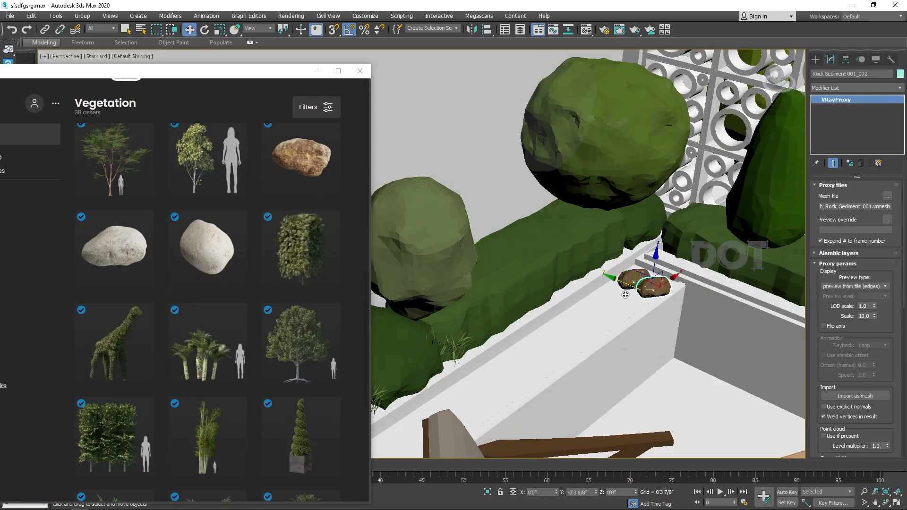
{"action": "key", "text": "e"}
- Add the rounded and the elongated white rocks from the Vegetation library along the side bench near the brown rocks
{"action": "left_click_drag", "start_coordinate": [206, 249], "coordinate": [597, 307]}
{"action": "key", "text": "w"}
{"action": "left_click_drag", "start_coordinate": [115, 248], "coordinate": [556, 336]}
{"action": "scroll", "coordinate": [558, 331], "scroll_direction": "down", "scroll_amount": 5}
{"action": "middle_click_drag", "start_coordinate": [486, 364], "coordinate": [529, 392], "text": "alt"}
- Copy the Areca Palm 001 along the side bench towards the lattice wall corner
{"action": "left_click", "coordinate": [534, 314]}
{"action": "left_click_drag", "start_coordinate": [441, 318], "coordinate": [558, 288], "text": "shift"}
{"action": "middle_click_drag", "start_coordinate": [557, 330], "coordinate": [567, 293], "text": "alt"}
{"action": "scroll", "coordinate": [557, 326], "scroll_direction": "up", "scroll_amount": 5}
{"action": "scroll", "coordinate": [486, 326], "scroll_direction": "down", "scroll_amount": 8}
{"action": "middle_click_drag", "start_coordinate": [487, 326], "coordinate": [510, 317], "text": "alt"}
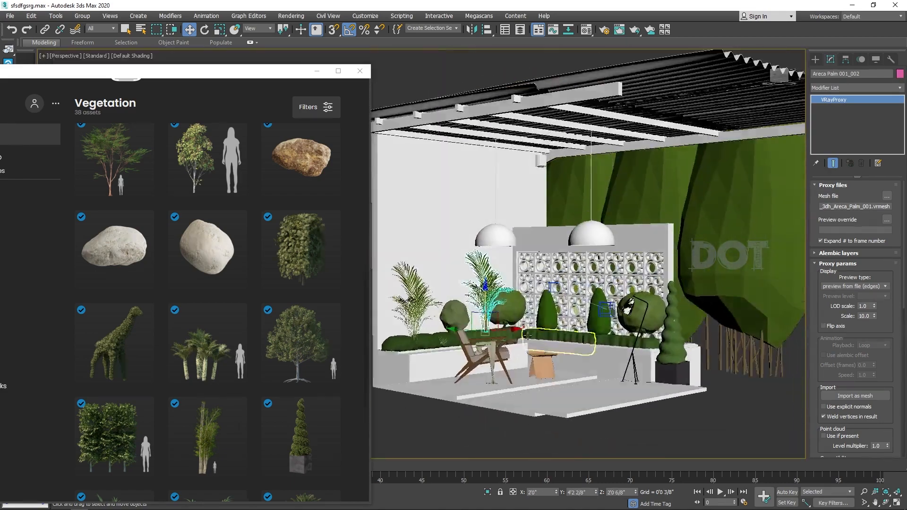
- Switch the asset library to Accessories, add the magazine stack and position it on top of the small wooden stool
{"action": "scroll", "coordinate": [338, 193], "scroll_direction": "up", "scroll_amount": 12}
{"action": "left_click_drag", "start_coordinate": [264, 71], "coordinate": [338, 71]}
{"action": "left_click", "coordinate": [21, 269]}
{"action": "scroll", "coordinate": [542, 361], "scroll_direction": "up", "scroll_amount": 8}
{"action": "left_click_drag", "start_coordinate": [189, 349], "coordinate": [591, 302]}
{"action": "key", "text": "e"}
{"action": "key", "text": "w"}
{"action": "mouse_move", "coordinate": [591, 331]}
{"action": "middle_mouse_down", "text": "alt"}
{"action": "mouse_move", "coordinate": [614, 284]}
{"action": "mouse_move", "coordinate": [586, 349]}
{"action": "mouse_move", "coordinate": [590, 331]}
{"action": "middle_mouse_up", "text": "alt"}
{"action": "scroll", "coordinate": [614, 326], "scroll_direction": "up", "scroll_amount": 5}
{"action": "scroll", "coordinate": [591, 331], "scroll_direction": "down", "scroll_amount": 10}
- Add Clock Wall 002 from the Accessories library, adjust it and raise it high on the large side wall
{"action": "left_click_drag", "start_coordinate": [375, 349], "coordinate": [641, 311]}
{"action": "middle_click_drag", "start_coordinate": [641, 359], "coordinate": [614, 314], "text": "alt"}
{"action": "left_click_drag", "start_coordinate": [614, 314], "coordinate": [512, 316]}
{"action": "scroll", "coordinate": [541, 308], "scroll_direction": "up", "scroll_amount": 6}
{"action": "key", "text": "e"}
{"action": "key", "text": "r"}
{"action": "scroll", "coordinate": [540, 307], "scroll_direction": "down", "scroll_amount": 5}
{"action": "key", "text": "w"}
{"action": "left_click_drag", "start_coordinate": [629, 264], "coordinate": [629, 222]}
- Check the scene through VRayCam001, then adjust the wall clock's position against the large wall in the perspective view
{"action": "key", "text": "c"}
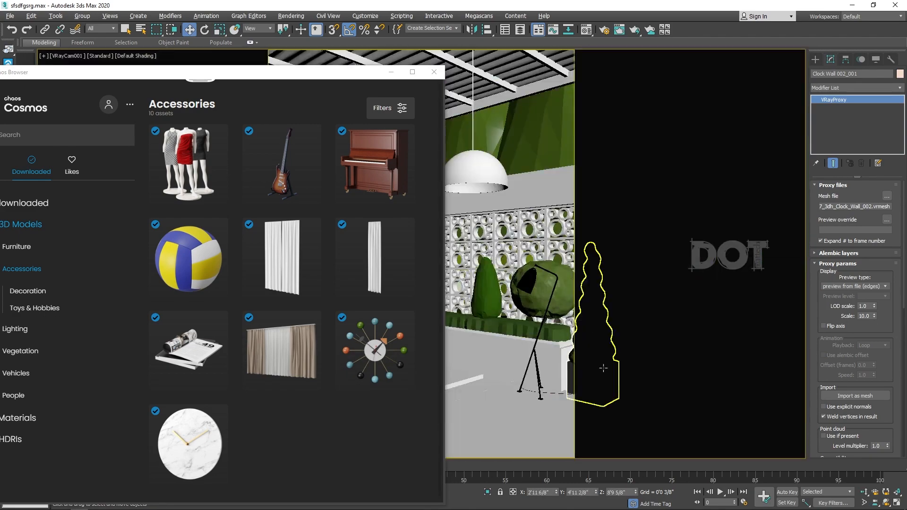
{"action": "left_click_drag", "start_coordinate": [340, 72], "coordinate": [165, 86]}
{"action": "key", "text": "p"}
{"action": "key", "text": "z"}
{"action": "middle_click_drag", "start_coordinate": [348, 272], "coordinate": [425, 269], "text": "alt"}
{"action": "left_click_drag", "start_coordinate": [326, 257], "coordinate": [319, 258]}
{"action": "middle_click_drag", "start_coordinate": [425, 265], "coordinate": [359, 269], "text": "alt"}
{"action": "scroll", "coordinate": [425, 260], "scroll_direction": "down", "scroll_amount": 10}
{"action": "left_click", "coordinate": [481, 260]}
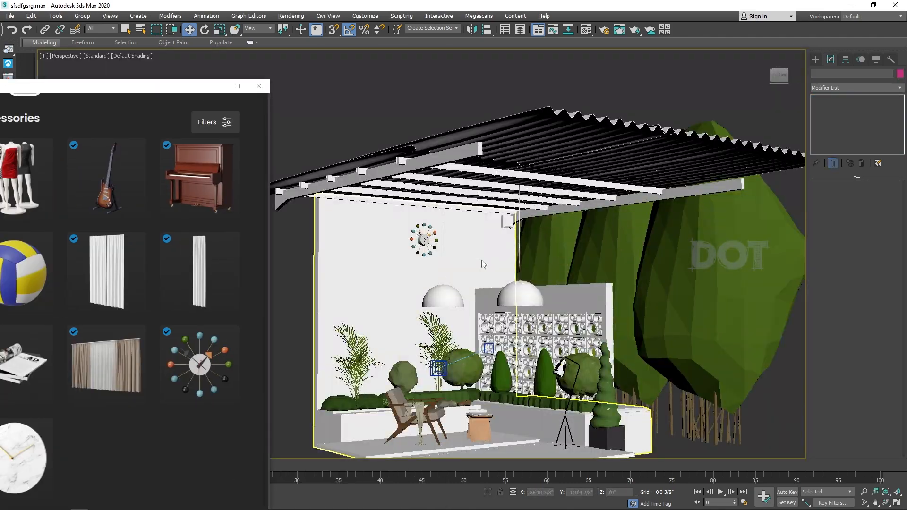
- Add the electric guitar from the Accessories library to the seating area of the room corner
{"action": "scroll", "coordinate": [481, 260], "scroll_direction": "up", "scroll_amount": 4}
{"action": "scroll", "coordinate": [540, 299], "scroll_direction": "down", "scroll_amount": 6}
{"action": "left_click_drag", "start_coordinate": [165, 86], "coordinate": [331, 66]}
{"action": "middle_click_drag", "start_coordinate": [596, 331], "coordinate": [581, 377], "text": "alt"}
{"action": "left_click_drag", "start_coordinate": [275, 158], "coordinate": [536, 348]}
- Stand the guitar behind the small wooden stool, close the asset library and check the placement through VRayCam001
{"action": "scroll", "coordinate": [536, 340], "scroll_direction": "up", "scroll_amount": 6}
{"action": "scroll", "coordinate": [537, 326], "scroll_direction": "down", "scroll_amount": 6}
{"action": "middle_click_drag", "start_coordinate": [557, 326], "coordinate": [543, 312], "text": "alt"}
{"action": "key", "text": "e"}
{"action": "key", "text": "w"}
{"action": "scroll", "coordinate": [538, 321], "scroll_direction": "up", "scroll_amount": 3}
{"action": "left_click", "coordinate": [425, 65]}
{"action": "key", "text": "c"}
{"action": "left_click", "coordinate": [661, 367]}
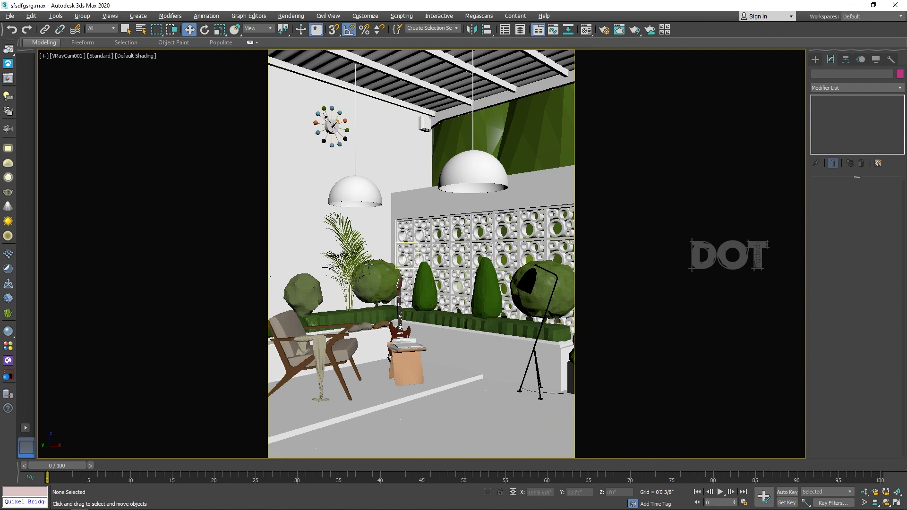
- Start an interactive V-Ray render and add a VRaySun aimed at the building in the top view, with a VRaySky environment map
{"action": "left_click", "coordinate": [8, 49]}
{"action": "left_click_drag", "start_coordinate": [657, 79], "coordinate": [659, 68]}
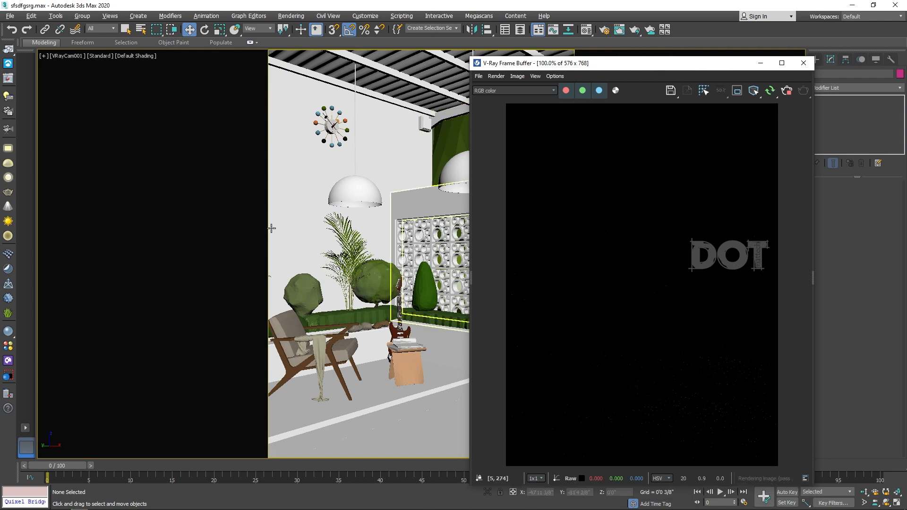
{"action": "key", "text": "alt+w"}
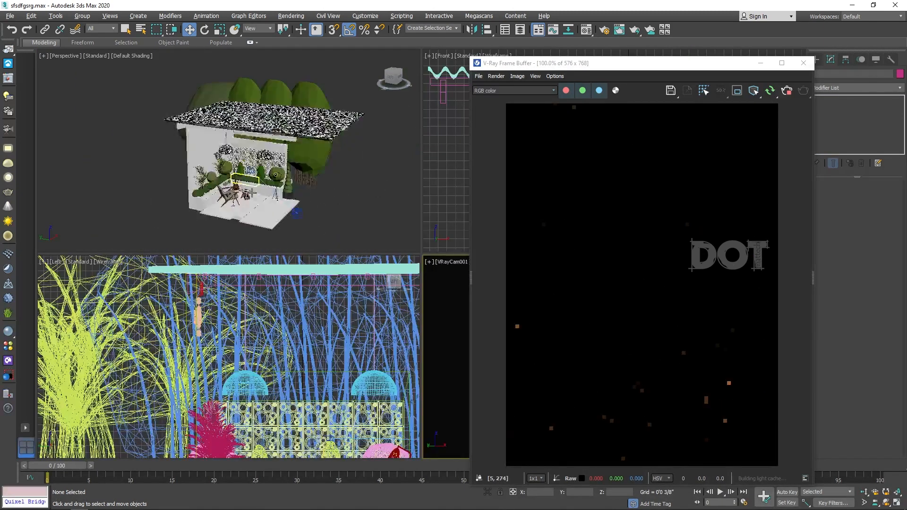
{"action": "key", "text": "alt+w"}
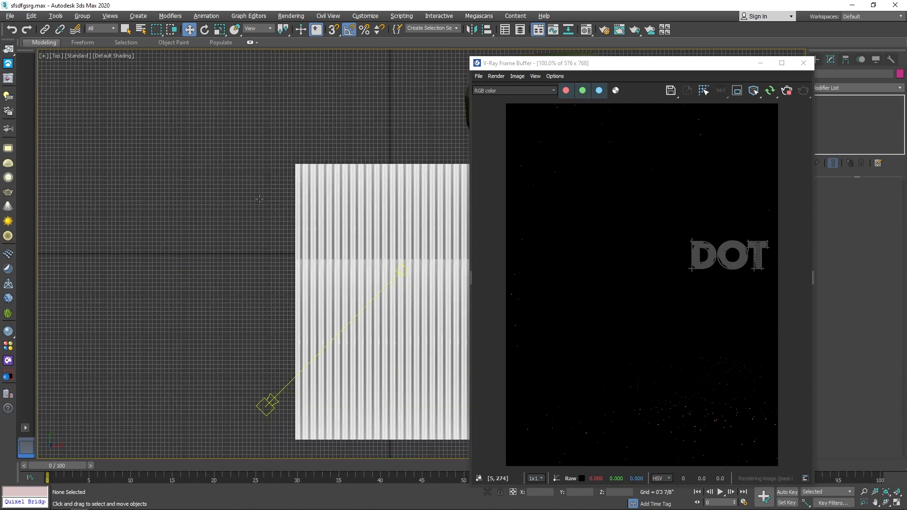
{"action": "scroll", "coordinate": [315, 232], "scroll_direction": "down", "scroll_amount": 2}
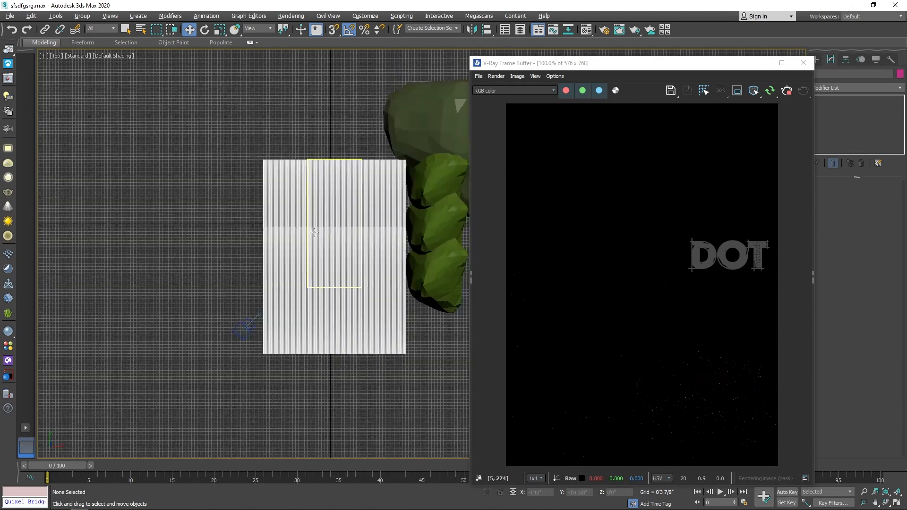
{"action": "left_click", "coordinate": [8, 222]}
{"action": "scroll", "coordinate": [223, 214], "scroll_direction": "down", "scroll_amount": 5}
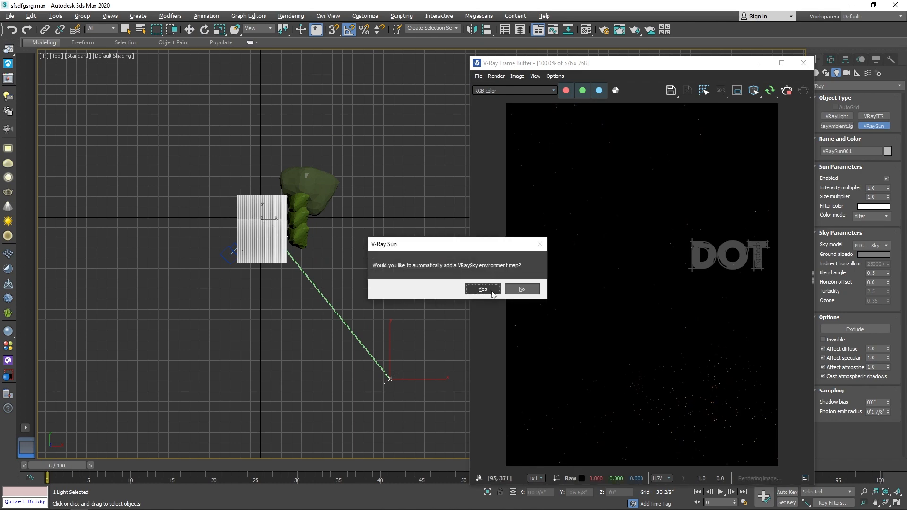
{"action": "left_click", "coordinate": [482, 289]}
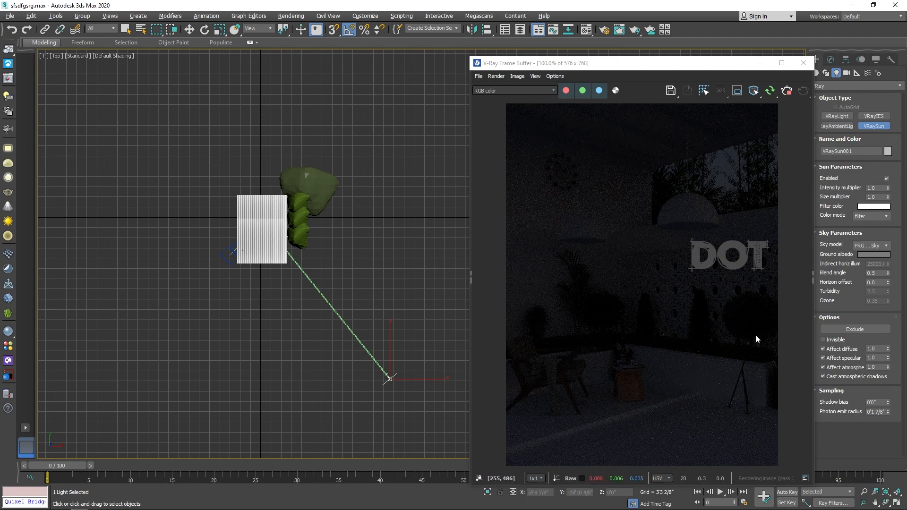
- Raise the sun in the front view to a height of about 20'5"
{"action": "key", "text": "w"}
{"action": "key", "text": "f"}
{"action": "scroll", "coordinate": [285, 360], "scroll_direction": "down", "scroll_amount": 6}
{"action": "scroll", "coordinate": [287, 270], "scroll_direction": "down", "scroll_amount": 5}
{"action": "scroll", "coordinate": [423, 283], "scroll_direction": "up", "scroll_amount": 3}
{"action": "left_click_drag", "start_coordinate": [295, 292], "coordinate": [294, 250]}
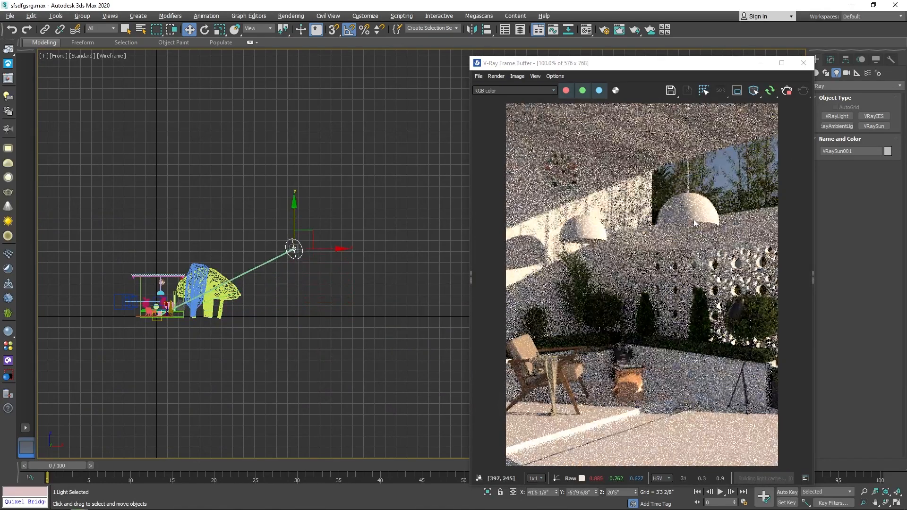
- Move the sun closer to the building in the top view and set its color mode to override
{"action": "key", "text": "t"}
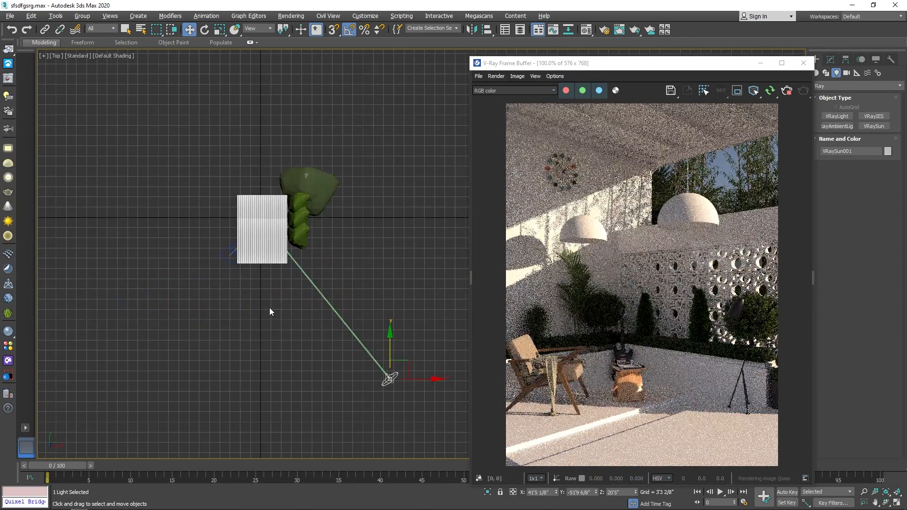
{"action": "scroll", "coordinate": [270, 309], "scroll_direction": "down", "scroll_amount": 2}
{"action": "left_click_drag", "start_coordinate": [374, 343], "coordinate": [361, 277]}
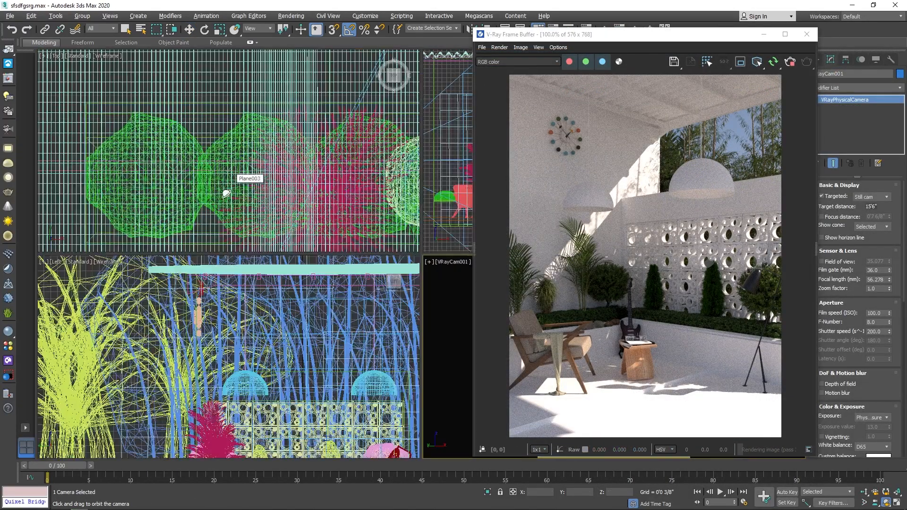
{"action": "scroll", "coordinate": [240, 163], "scroll_direction": "down", "scroll_amount": 5}
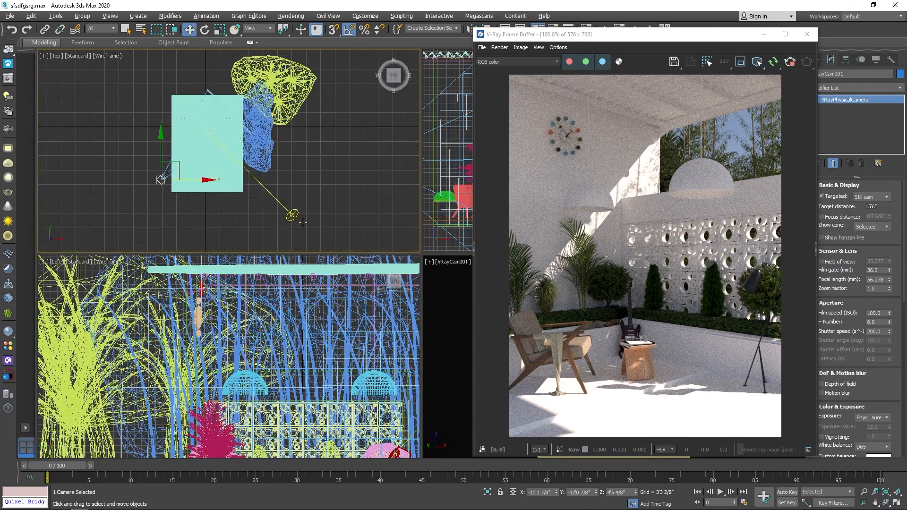
{"action": "left_click", "coordinate": [294, 215]}
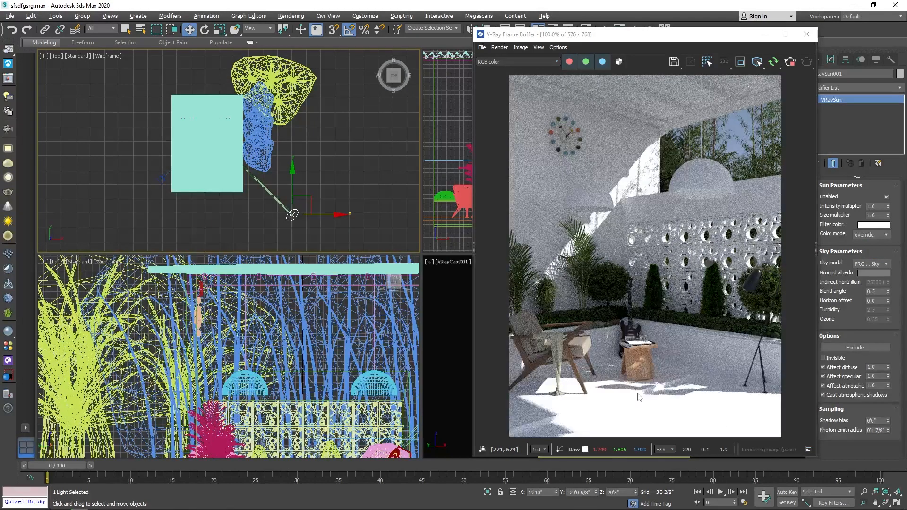
- Create a VRay2SidedMtl and assign it to all the corrugated roof sheets
{"action": "middle_click_drag", "start_coordinate": [333, 173], "coordinate": [290, 123], "text": "alt"}
{"action": "left_click", "coordinate": [290, 123]}
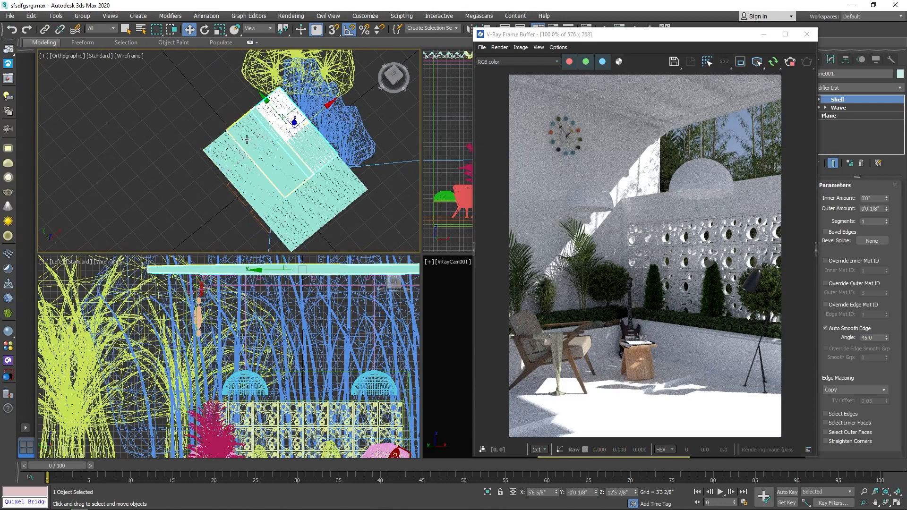
{"action": "left_click", "coordinate": [249, 140], "text": "ctrl"}
{"action": "left_click", "coordinate": [229, 160], "text": "ctrl"}
{"action": "left_click", "coordinate": [261, 196], "text": "ctrl"}
{"action": "left_click", "coordinate": [301, 184], "text": "ctrl"}
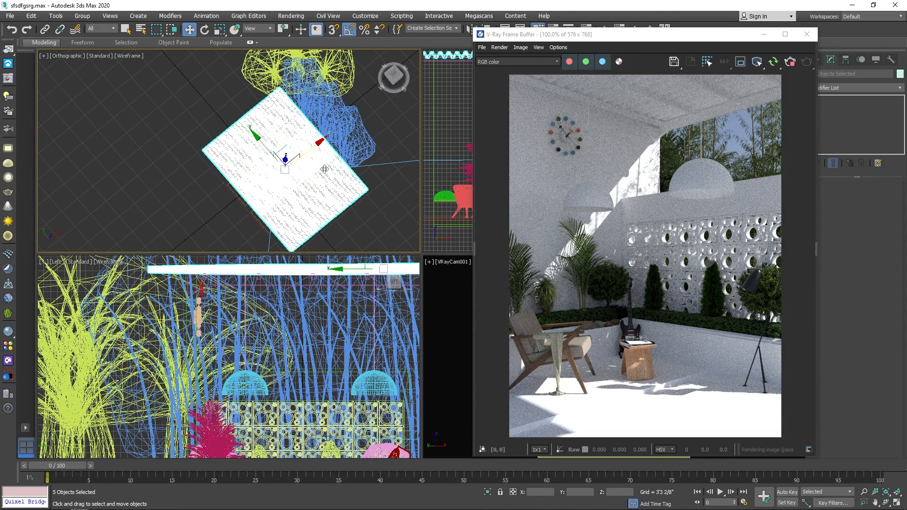
{"action": "key", "text": "m"}
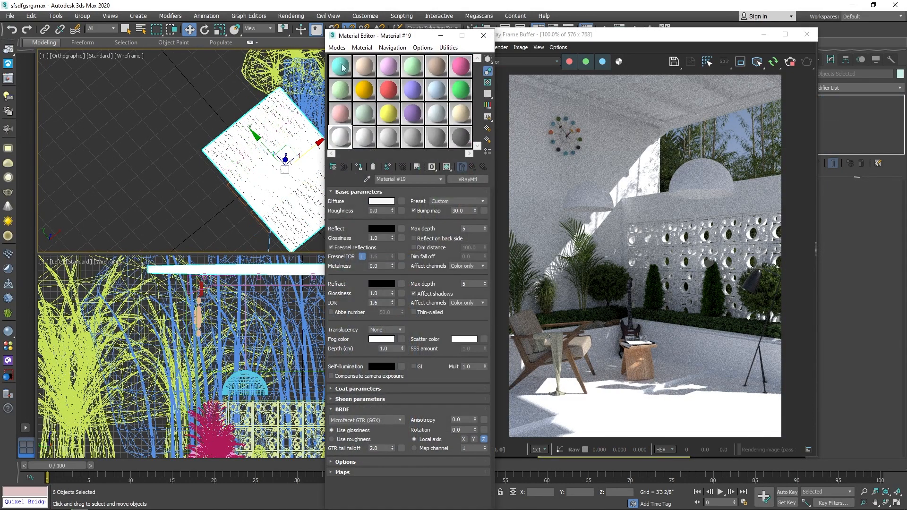
{"action": "left_click", "coordinate": [333, 168]}
{"action": "left_click", "coordinate": [356, 119]}
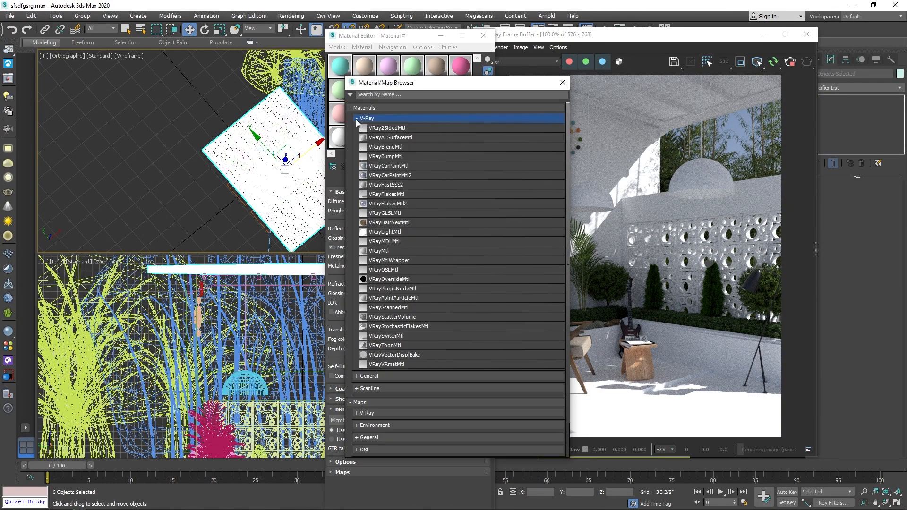
{"action": "double_click", "coordinate": [381, 129]}
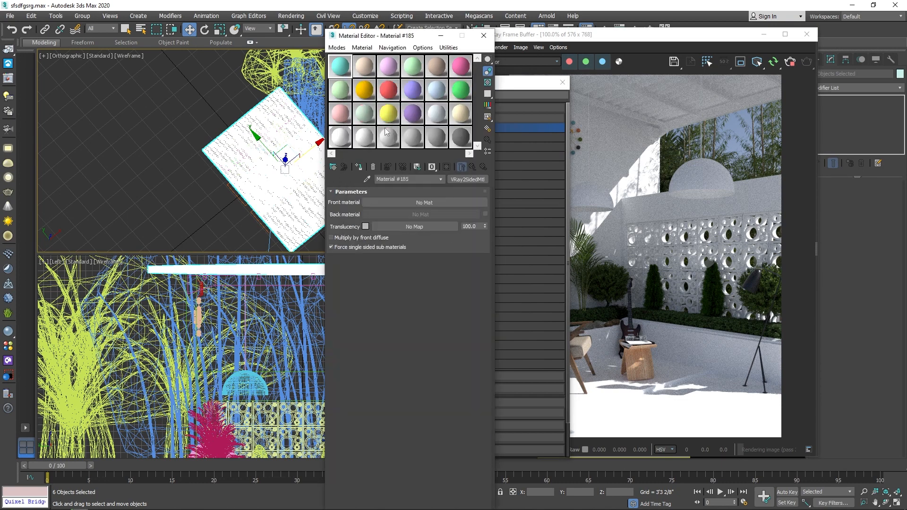
{"action": "left_click", "coordinate": [359, 167]}
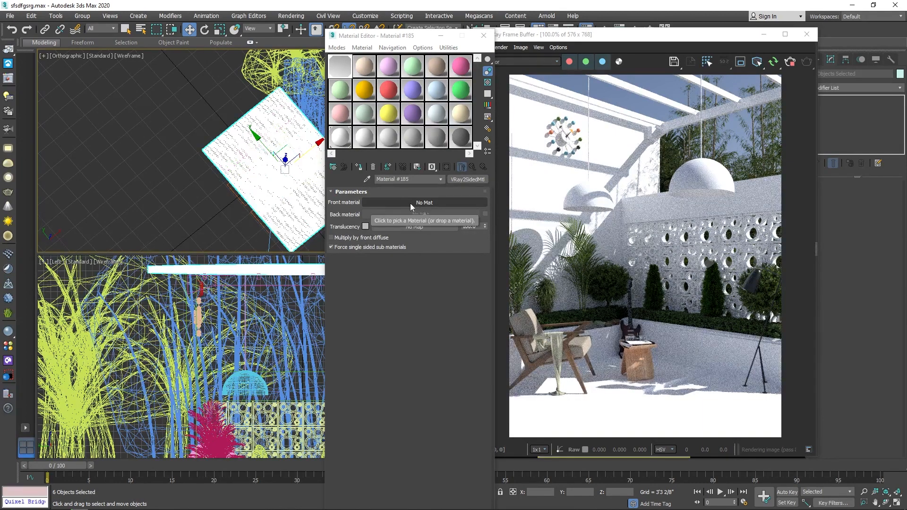
- Give the roof's two-sided material a VRayMtl as its front material
{"action": "left_click", "coordinate": [424, 203]}
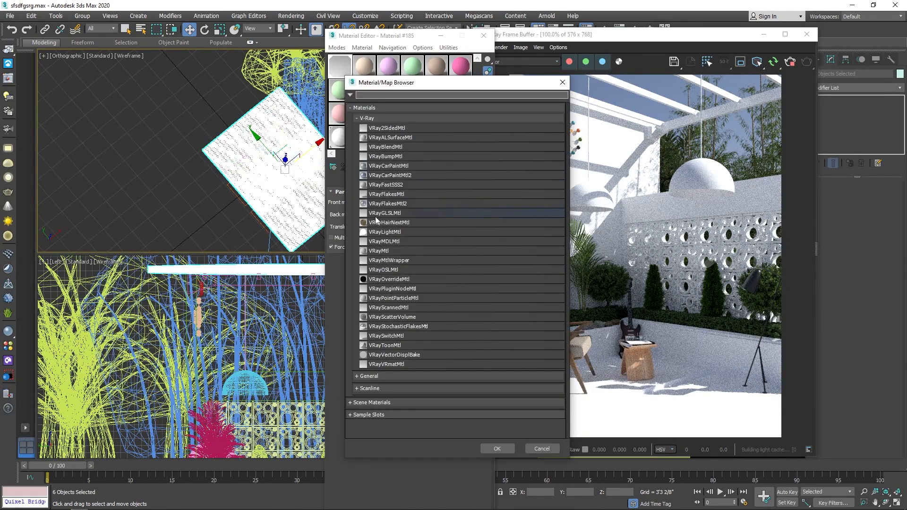
{"action": "double_click", "coordinate": [387, 251]}
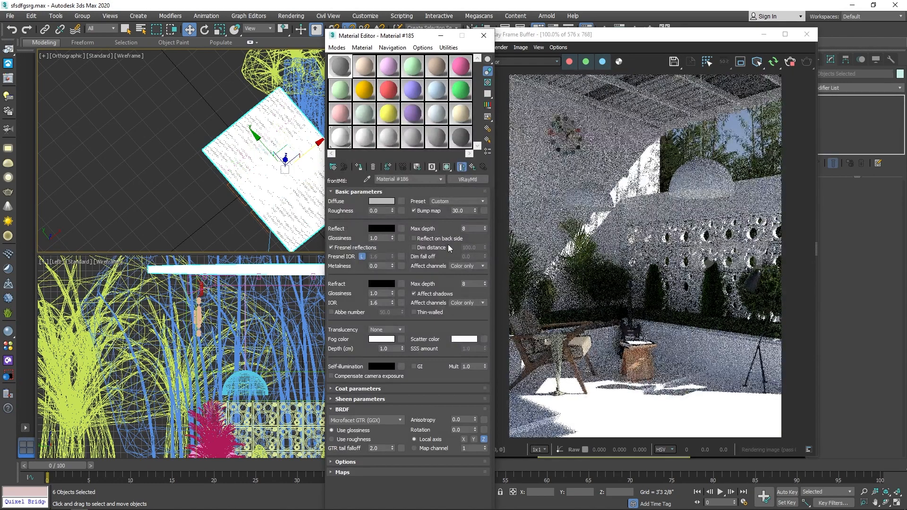
{"action": "left_click", "coordinate": [472, 167]}
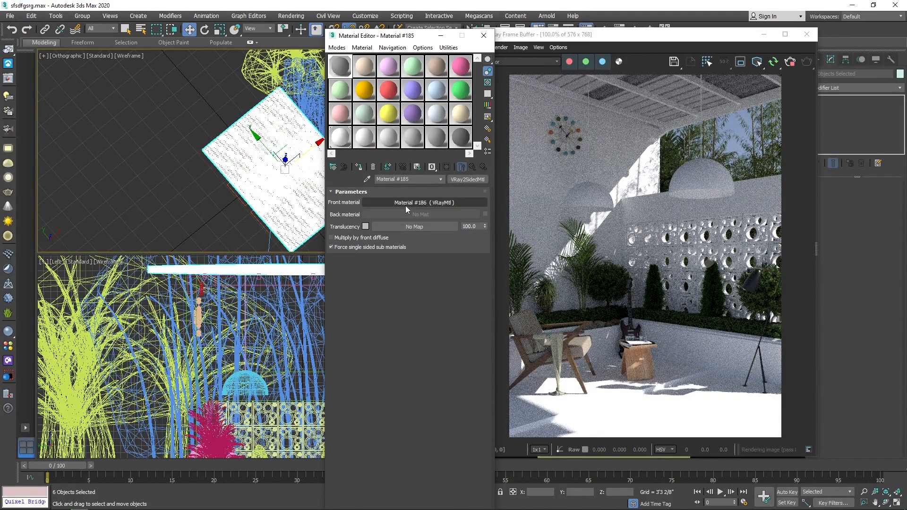
- Set the two-sided material's translucency to a light grey with a value of 188
{"action": "left_click", "coordinate": [365, 227]}
{"action": "left_click_drag", "start_coordinate": [279, 110], "coordinate": [280, 134]}
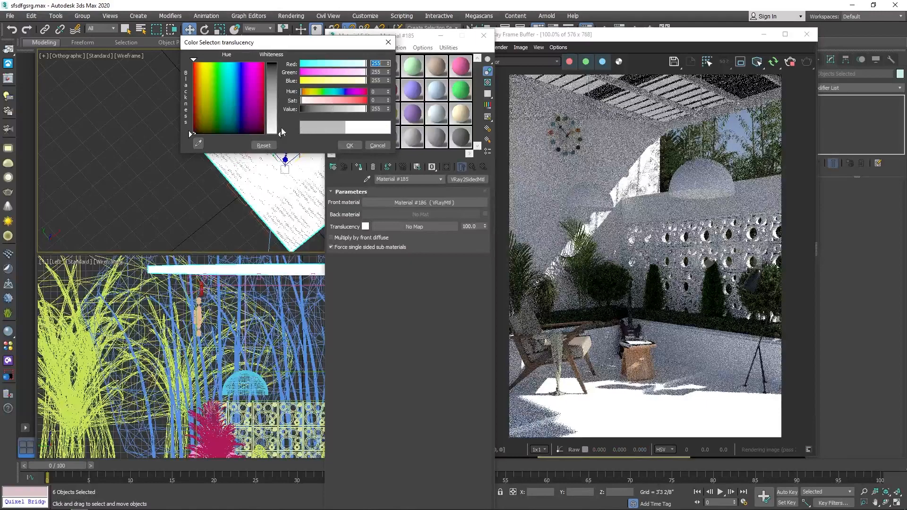
{"action": "left_click_drag", "start_coordinate": [282, 133], "coordinate": [281, 115]}
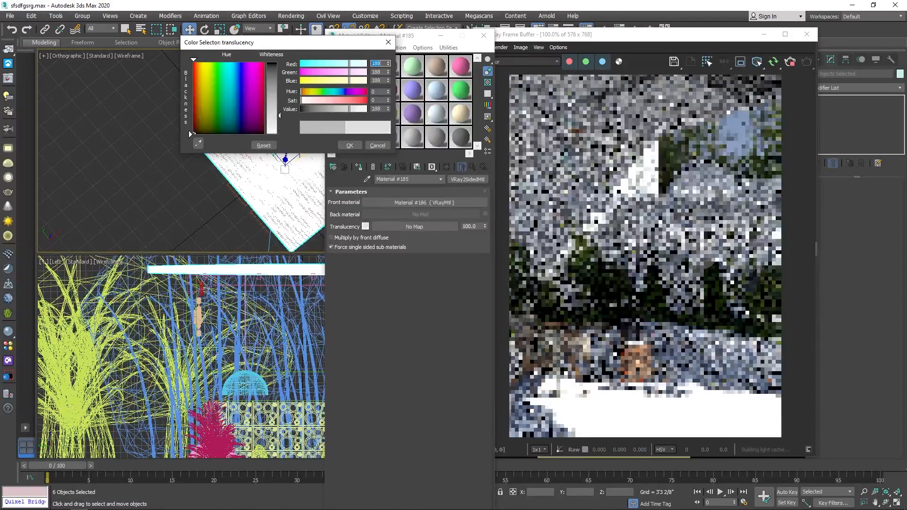
{"action": "left_click", "coordinate": [350, 145]}
- Enable Multiply by front diffuse and set the front material to white diffuse and reflection, roughness 0.62 and glossiness 0.6
{"action": "key", "text": "p"}
{"action": "middle_click_drag", "start_coordinate": [253, 166], "coordinate": [291, 124], "text": "alt"}
{"action": "key", "text": "F3"}
{"action": "mouse_move", "coordinate": [303, 173]}
{"action": "middle_mouse_down", "text": "alt"}
{"action": "mouse_move", "coordinate": [326, 138]}
{"action": "mouse_move", "coordinate": [256, 102]}
{"action": "middle_mouse_up", "text": "alt"}
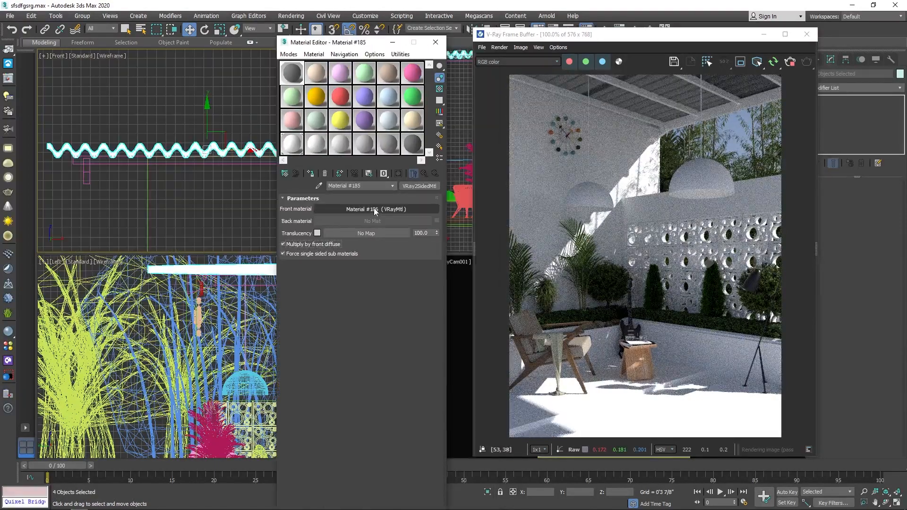
{"action": "left_click", "coordinate": [361, 210]}
{"action": "left_click", "coordinate": [333, 208]}
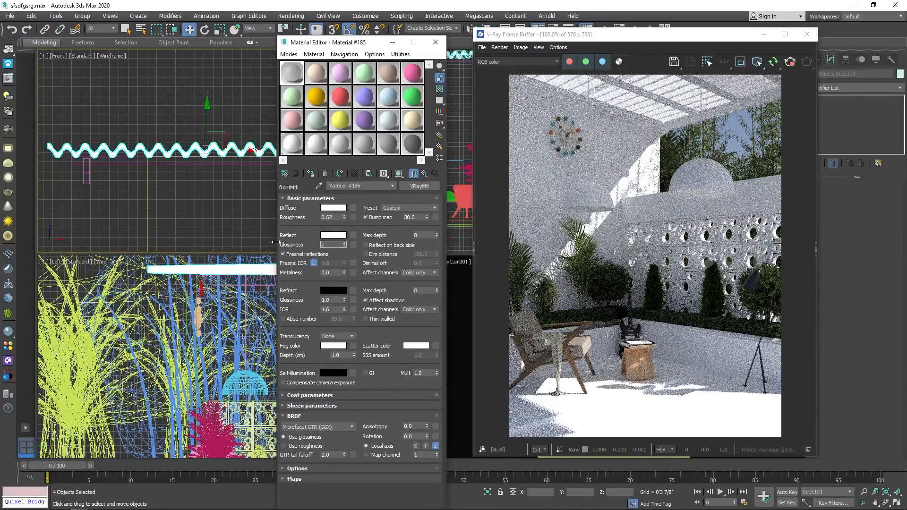
- Tint the roof front material's diffuse a very light warm white and return to the two-sided material
{"action": "left_click", "coordinate": [329, 209]}
{"action": "left_click_drag", "start_coordinate": [272, 133], "coordinate": [273, 124]}
{"action": "left_click", "coordinate": [349, 145]}
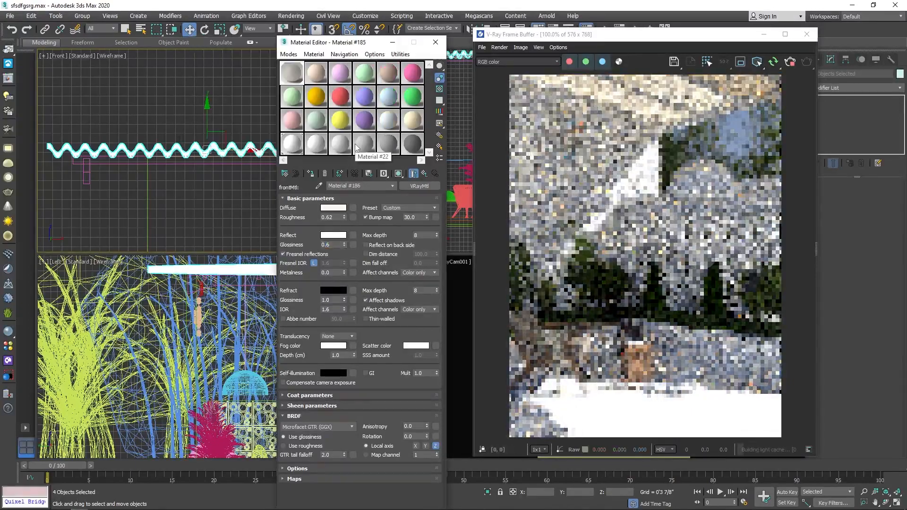
{"action": "left_click", "coordinate": [425, 173]}
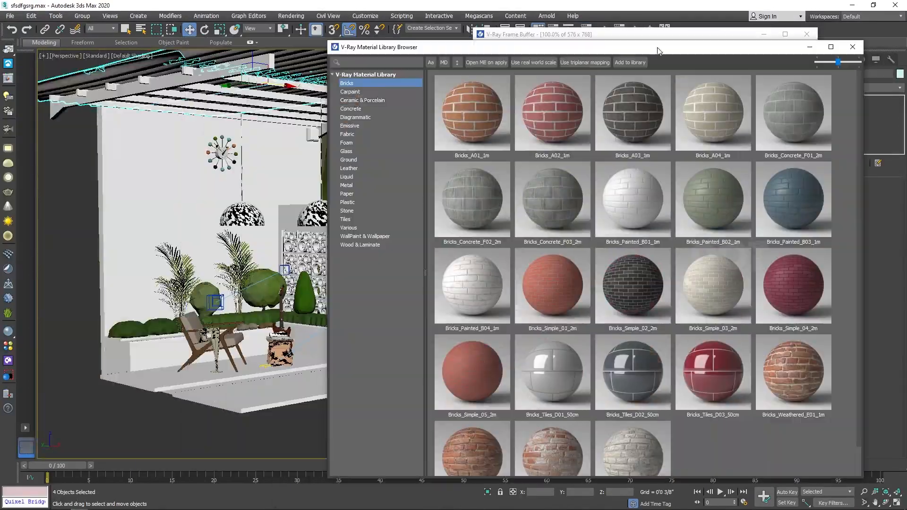
- Apply concrete from the V-Ray Material Library to the walls and browse the Fabric, Metal and Stone materials for the lattice wall
{"action": "left_click", "coordinate": [351, 109]}
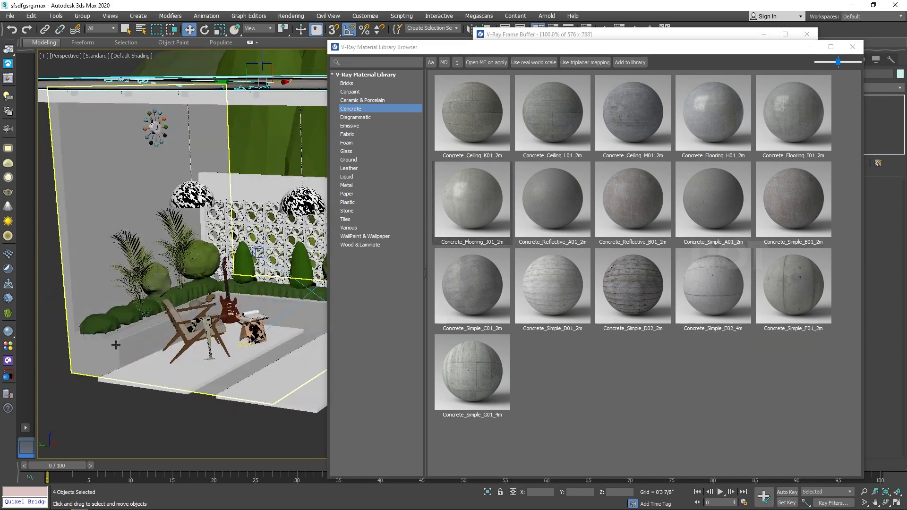
{"action": "key", "text": "m"}
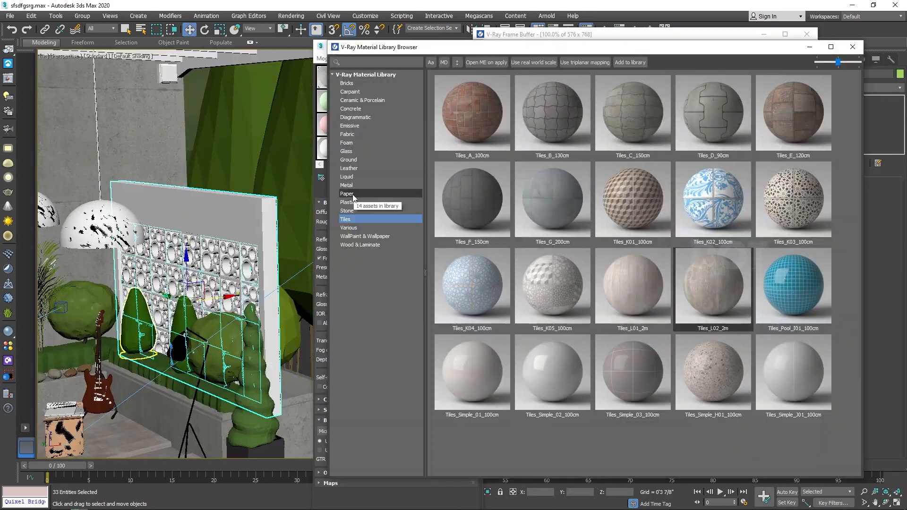
{"action": "left_click", "coordinate": [347, 134]}
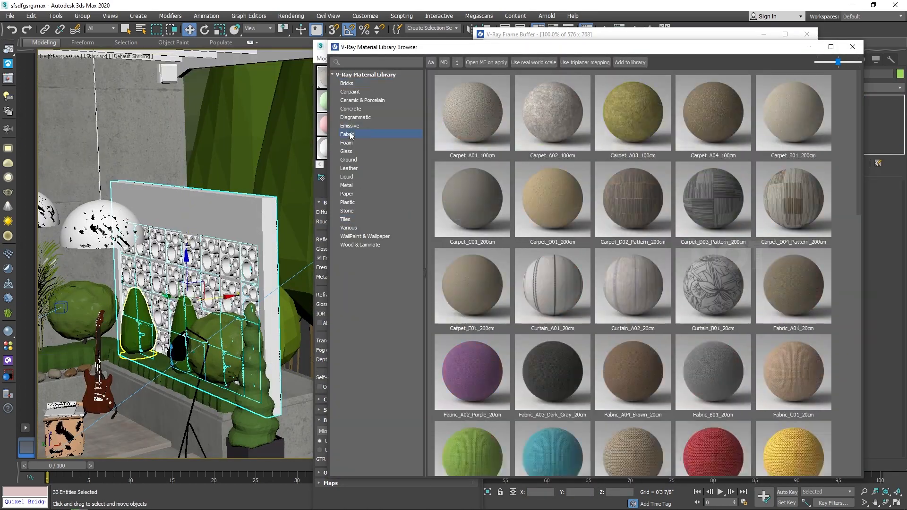
{"action": "left_click", "coordinate": [355, 185]}
{"action": "left_click", "coordinate": [346, 211]}
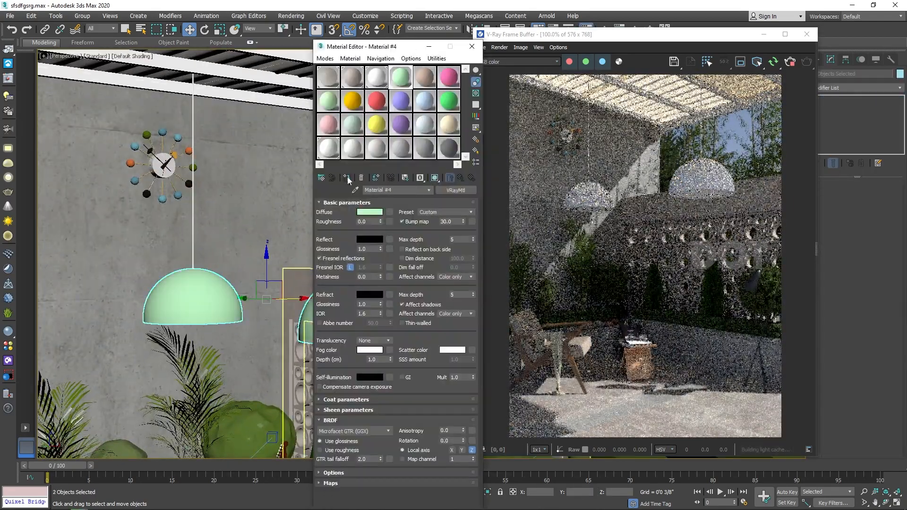
- Give the pendant lamp shades' material black diffuse, glossiness 0.5, an orange-gold reflection colour and no Fresnel reflections
{"action": "double_click", "coordinate": [364, 249]}
{"action": "type", "text": ".5"}
{"action": "left_click", "coordinate": [370, 239]}
{"action": "left_click", "coordinate": [198, 89]}
{"action": "left_click_drag", "start_coordinate": [198, 90], "coordinate": [198, 77]}
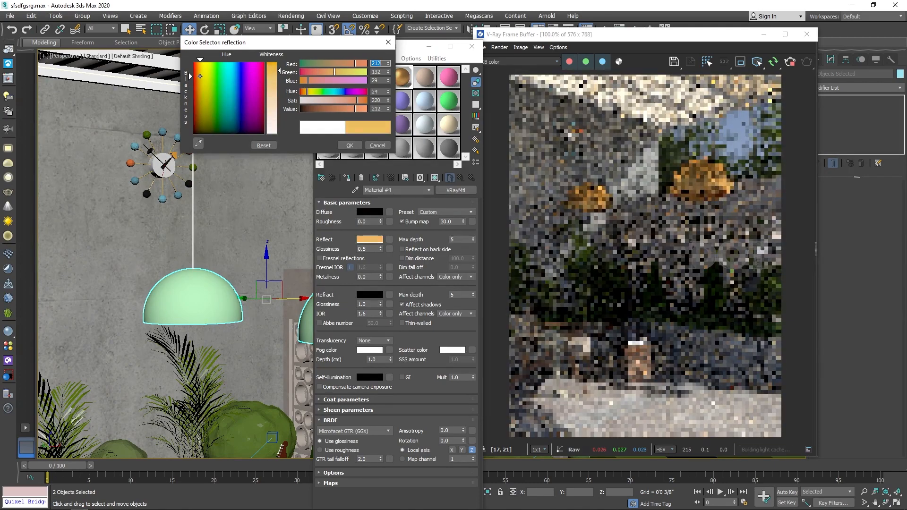
- Set the gold lamp material's reflection glossiness to 0.7 and inspect the shades up close in the render
{"action": "scroll", "coordinate": [596, 204], "scroll_direction": "up", "scroll_amount": 1}
{"action": "left_click_drag", "start_coordinate": [369, 249], "coordinate": [319, 249]}
{"action": "type", "text": ".7"}
{"action": "key", "text": "Return"}
{"action": "middle_click_drag", "start_coordinate": [492, 192], "coordinate": [572, 195]}
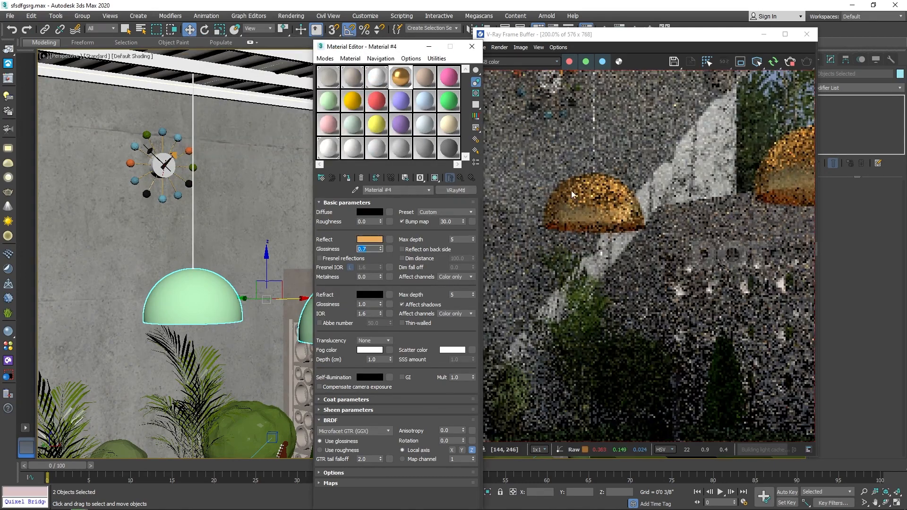